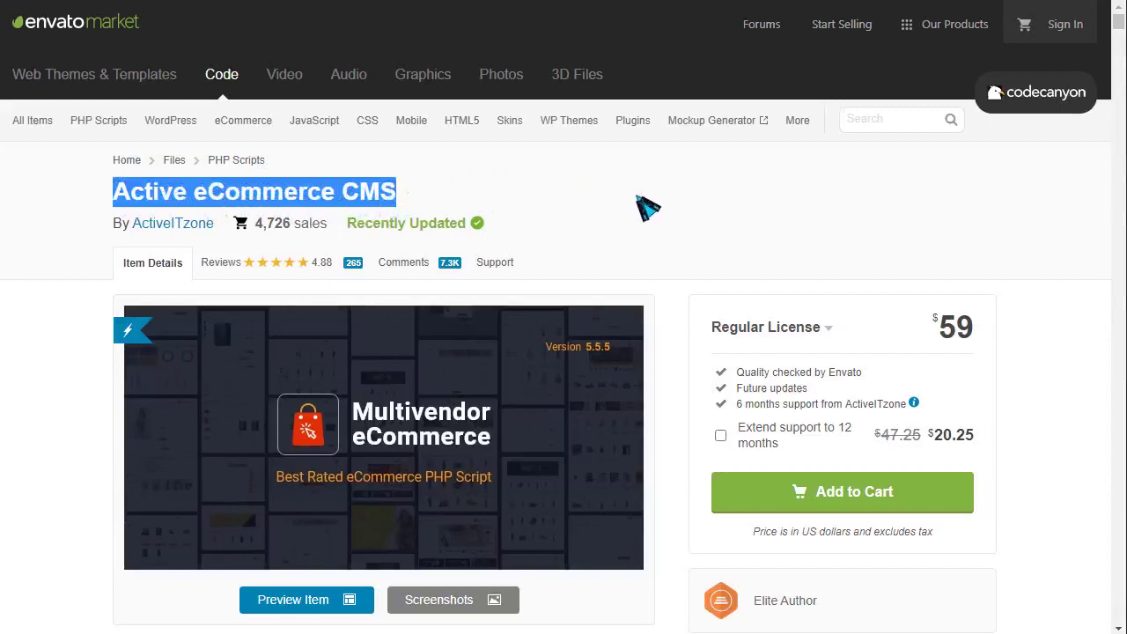
- Highlight the $5.00 price on the Active eCommerce CMS CodeCanyon product page
left_click(651, 209)
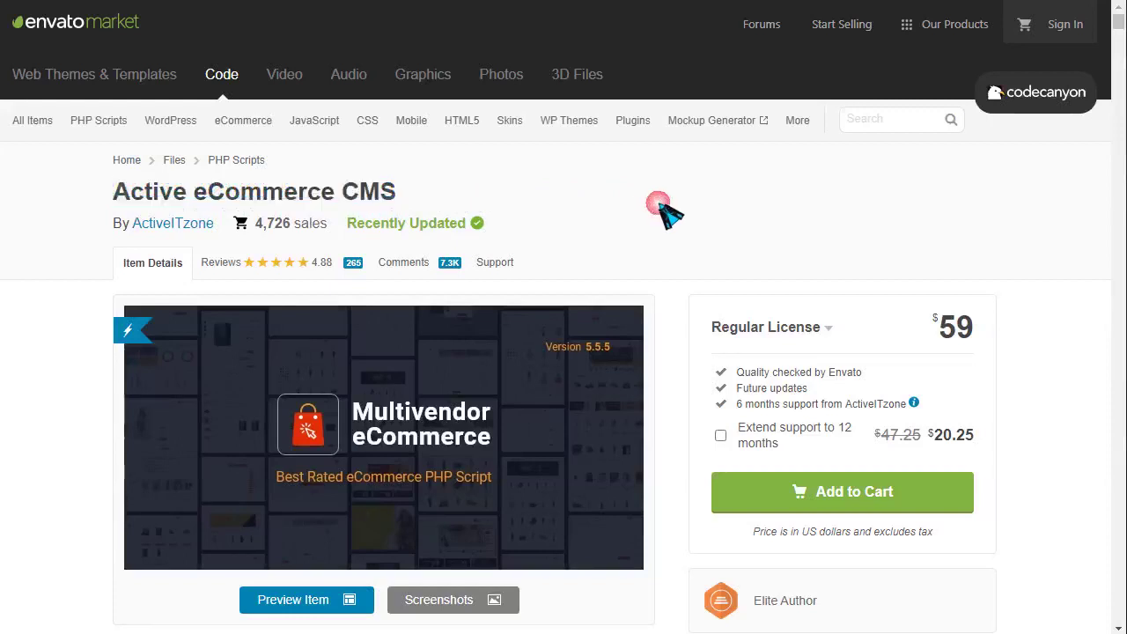
scroll(684, 202, "down", 5)
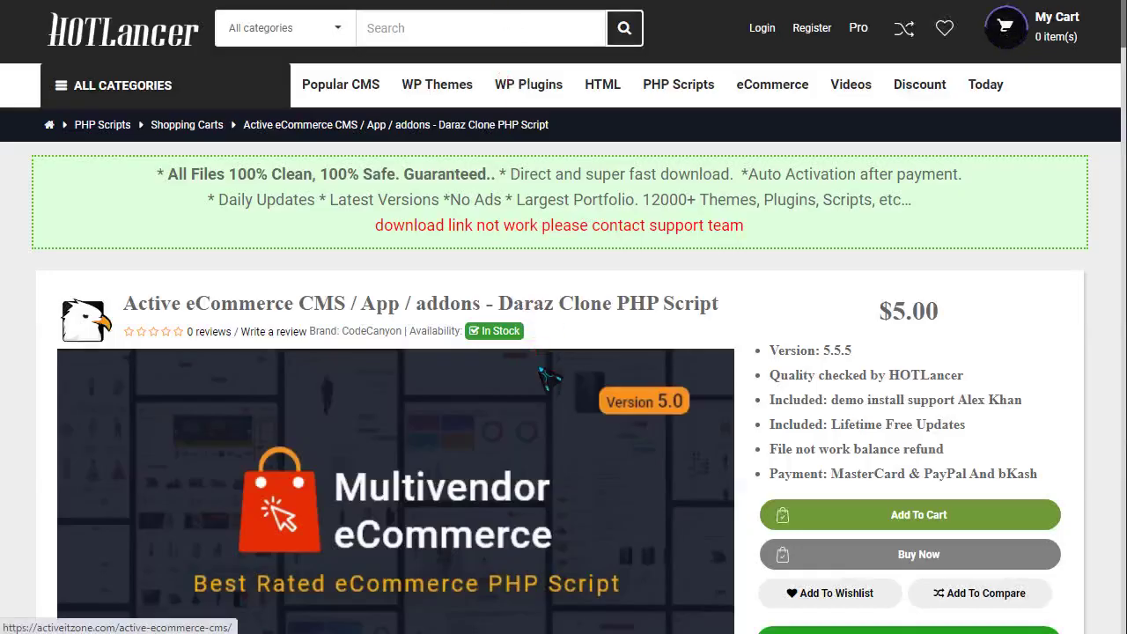
left_click_drag(891, 313, 960, 319)
scroll(655, 308, "down", 5)
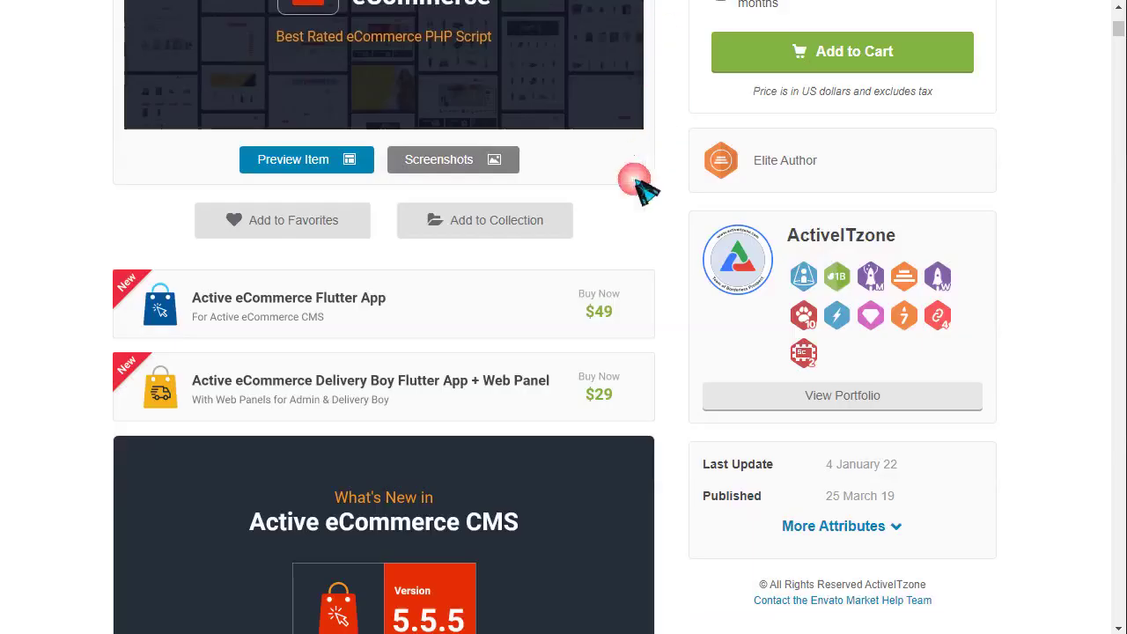
scroll(378, 325, "up", 5)
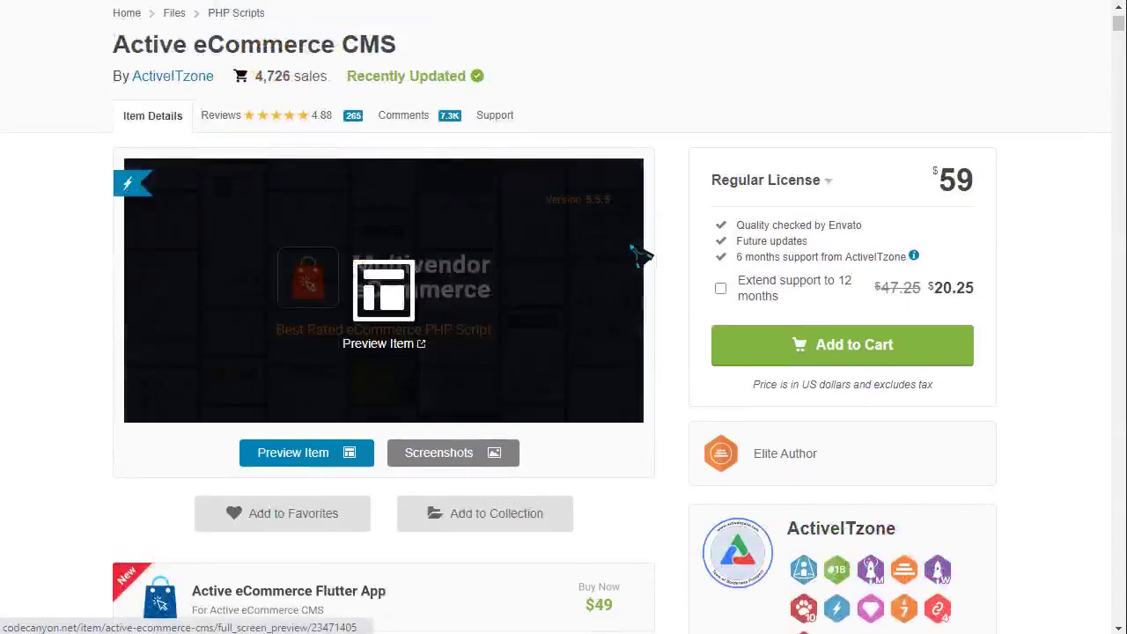
- Read through What's New, the PHP 7.3 or 7.4 requirement and the feature list
scroll(566, 264, "down", 5)
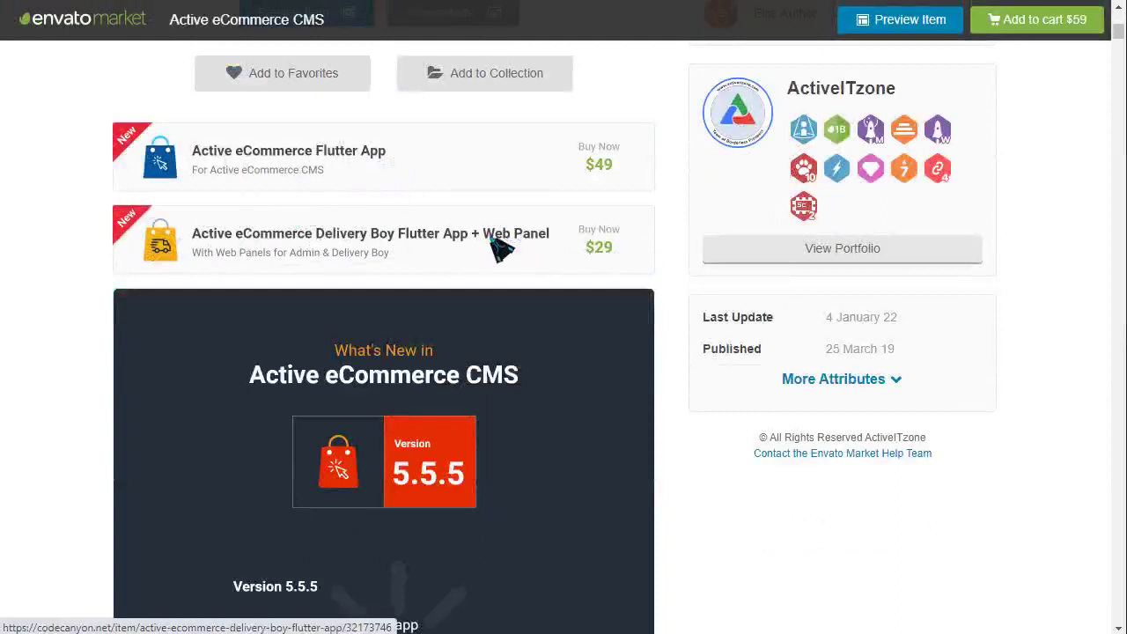
scroll(448, 334, "down", 3)
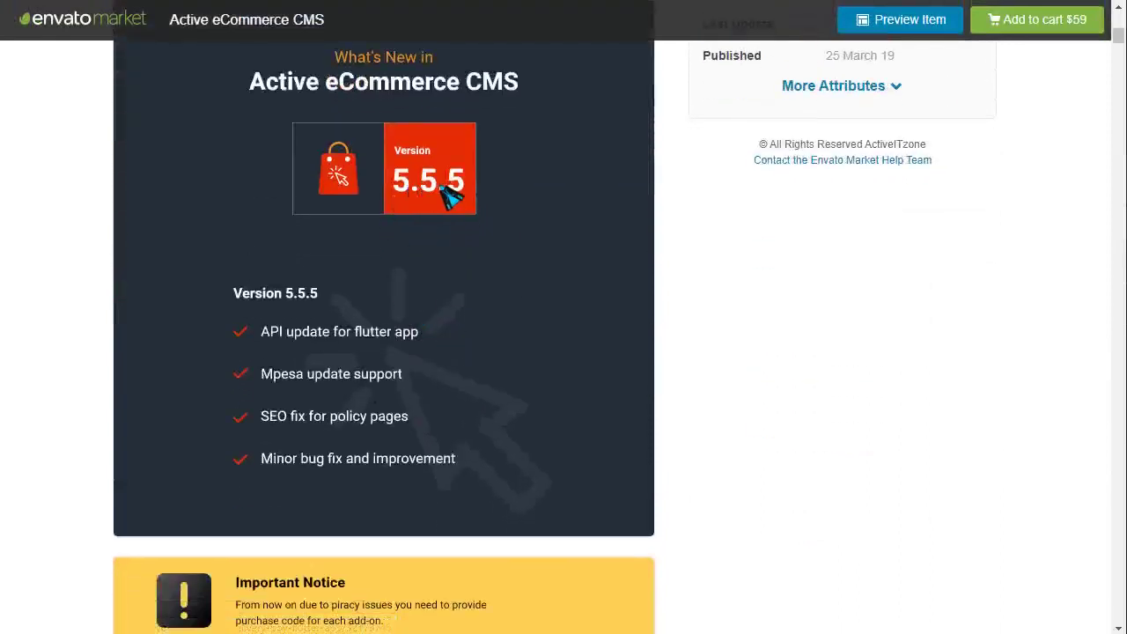
scroll(382, 244, "down", 7)
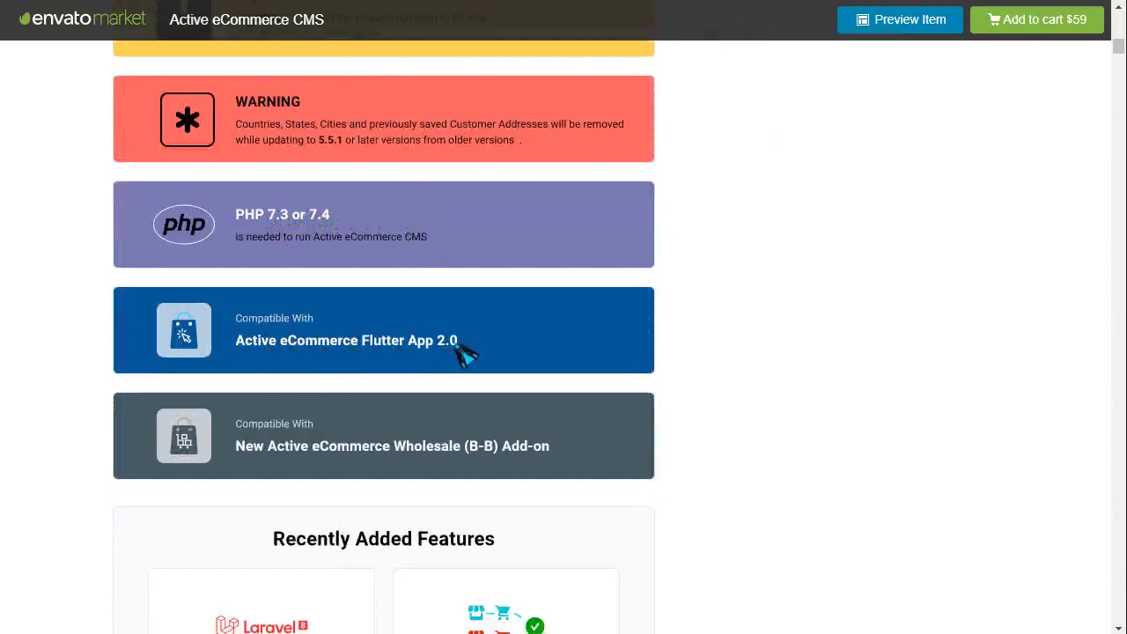
scroll(485, 345, "down", 9)
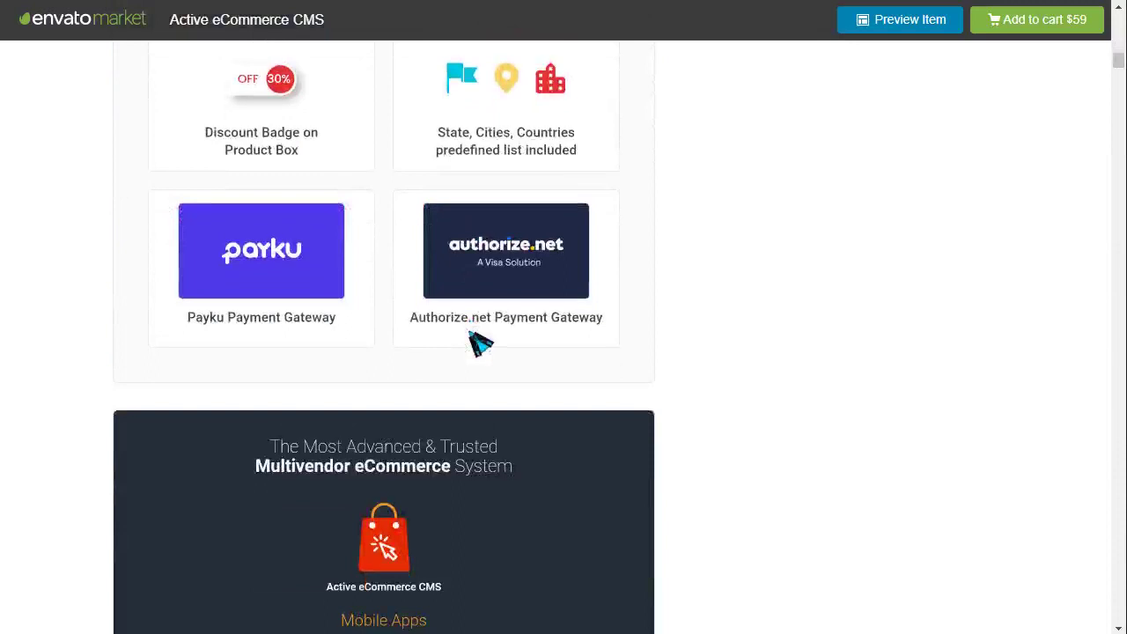
scroll(284, 334, "up", 2)
scroll(352, 319, "down", 8)
scroll(356, 321, "up", 2)
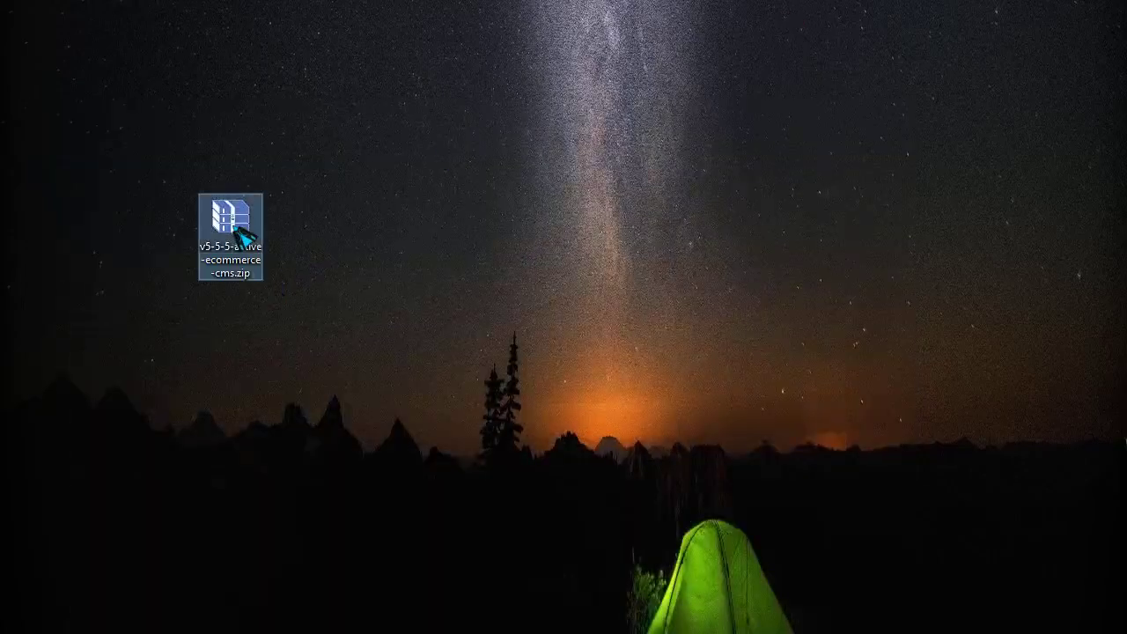
- Extract install.zip from the v5-5-5 Active eCommerce archive onto the desktop and close the archive
left_click(647, 222)
left_click_drag(576, 122, 646, 35)
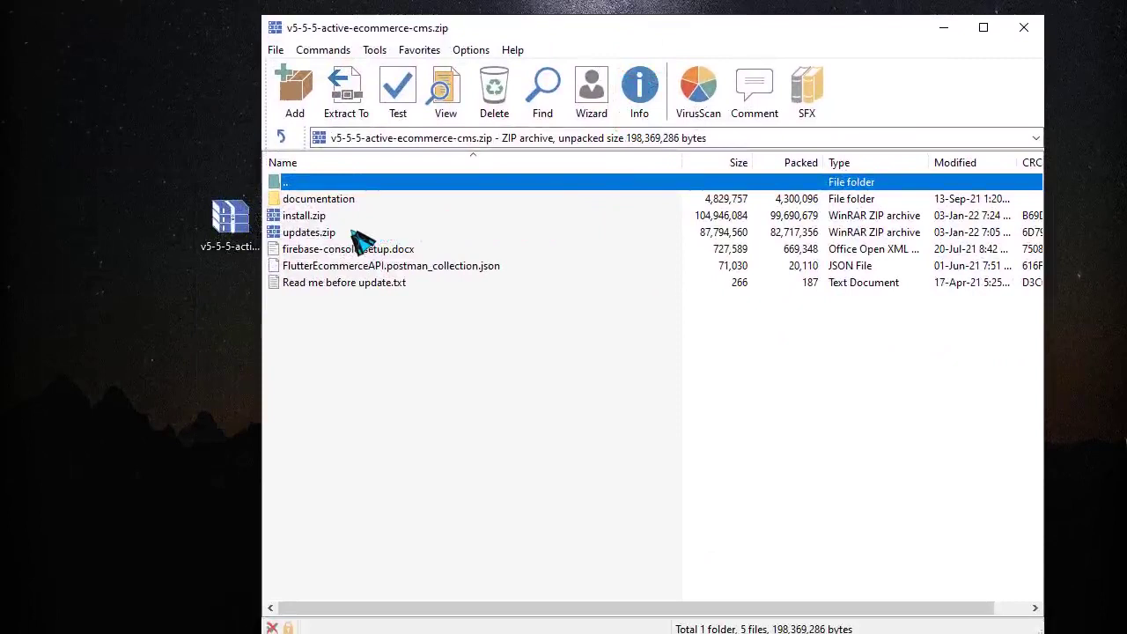
left_click(315, 232)
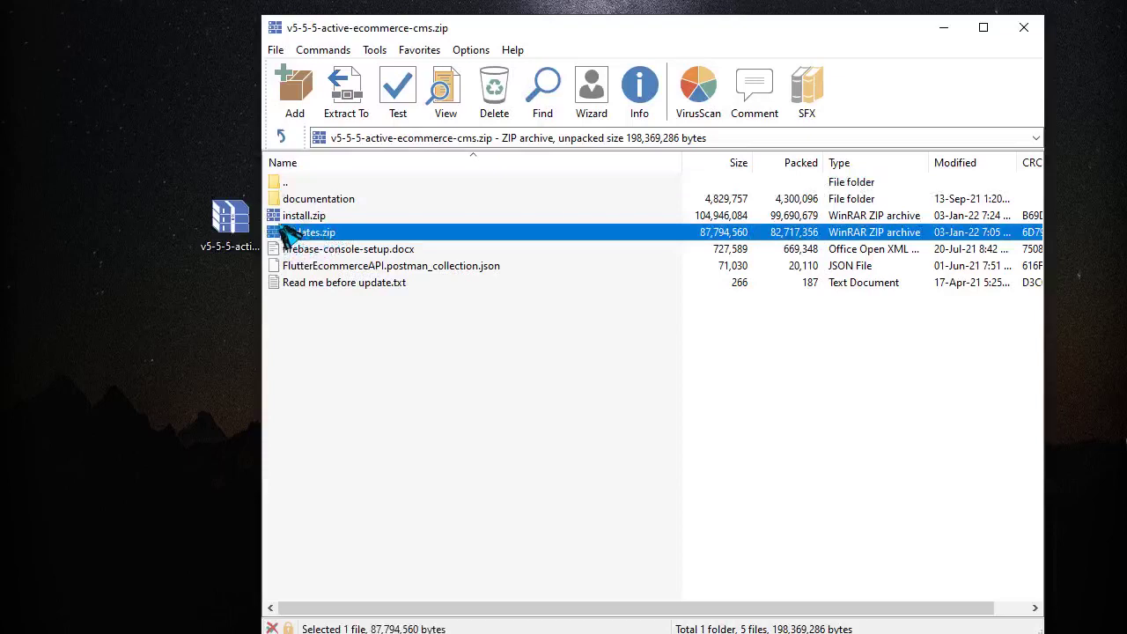
left_click(299, 217)
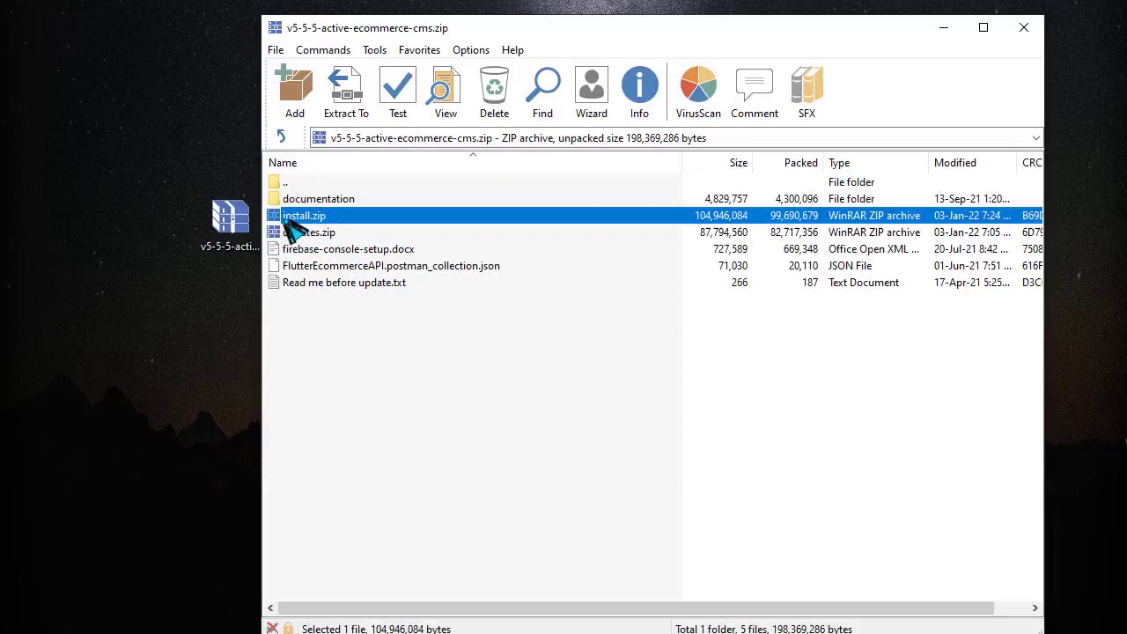
left_click_drag(214, 275, 174, 331)
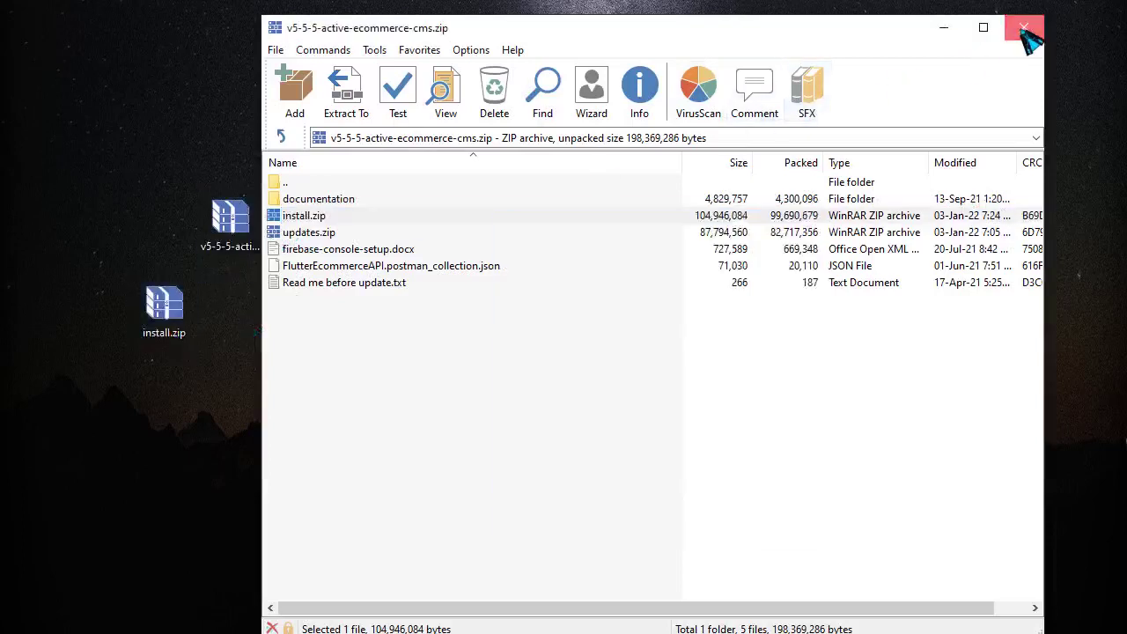
left_click(1023, 27)
- Open install.zip to review its Laravel files, including demo.sql, then close WinRAR
double_click(186, 332)
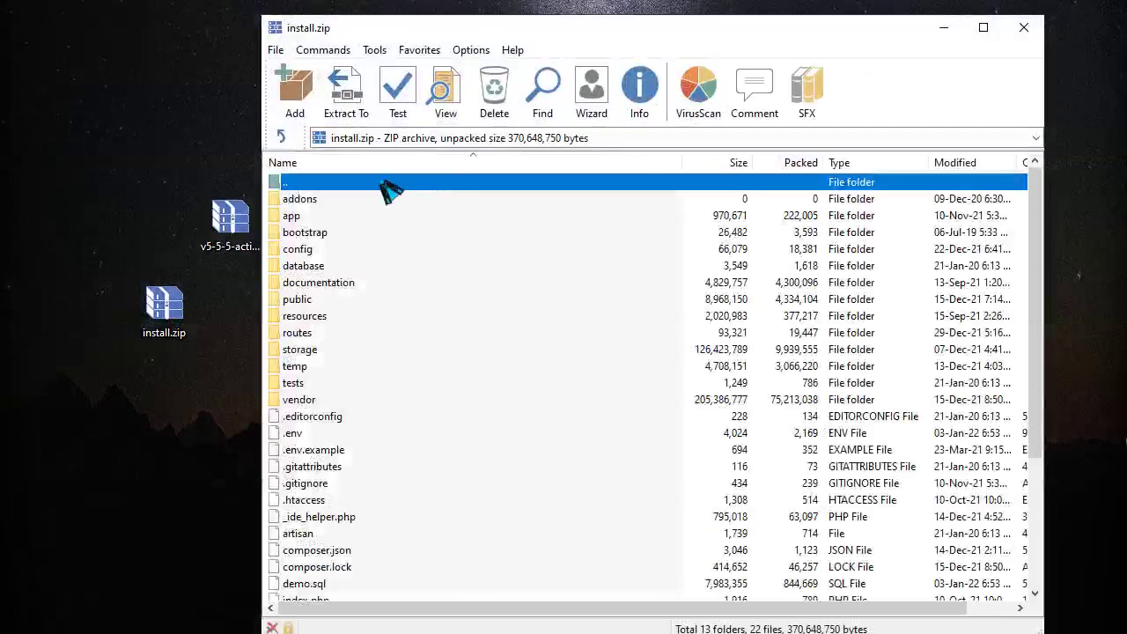
scroll(352, 471, "down", 4)
scroll(355, 470, "up", 4)
scroll(389, 468, "down", 4)
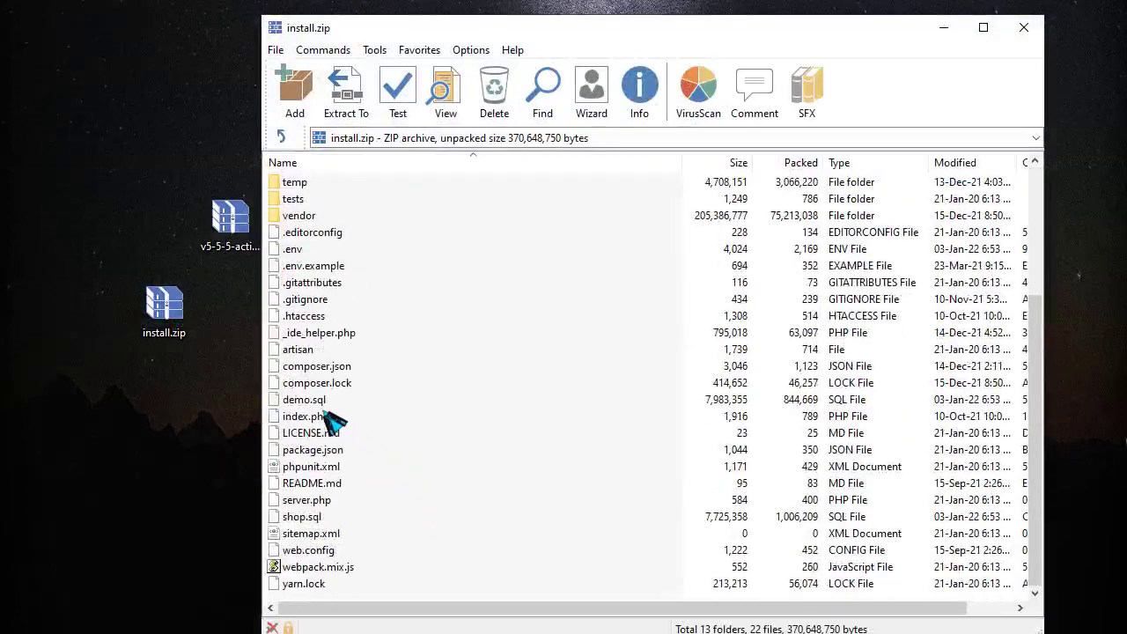
left_click_drag(312, 401, 240, 437)
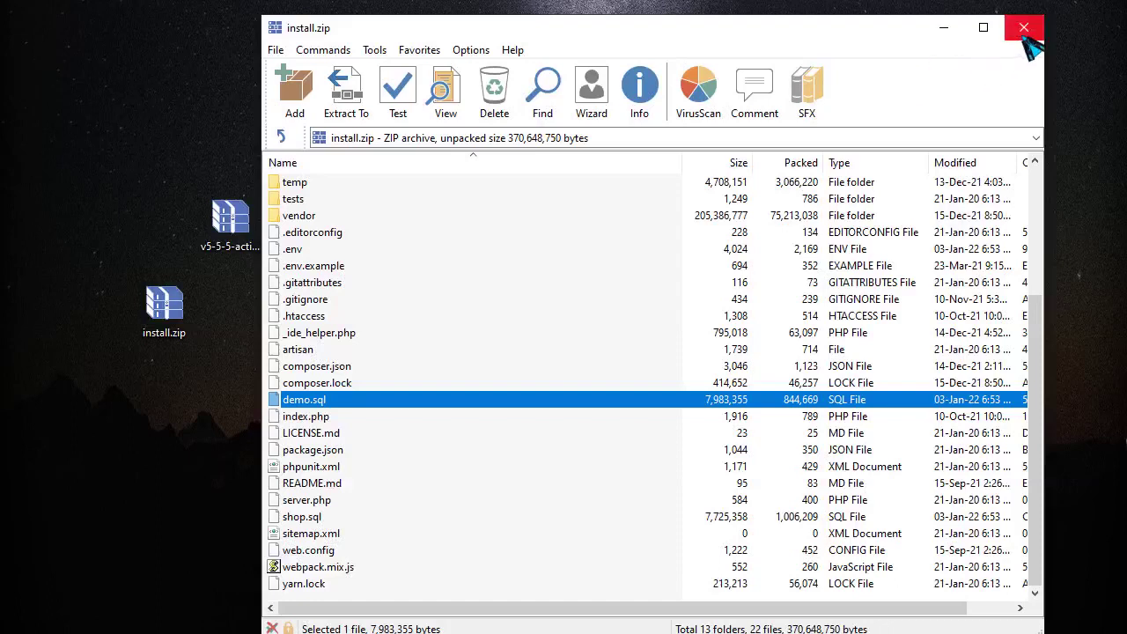
left_click(1023, 27)
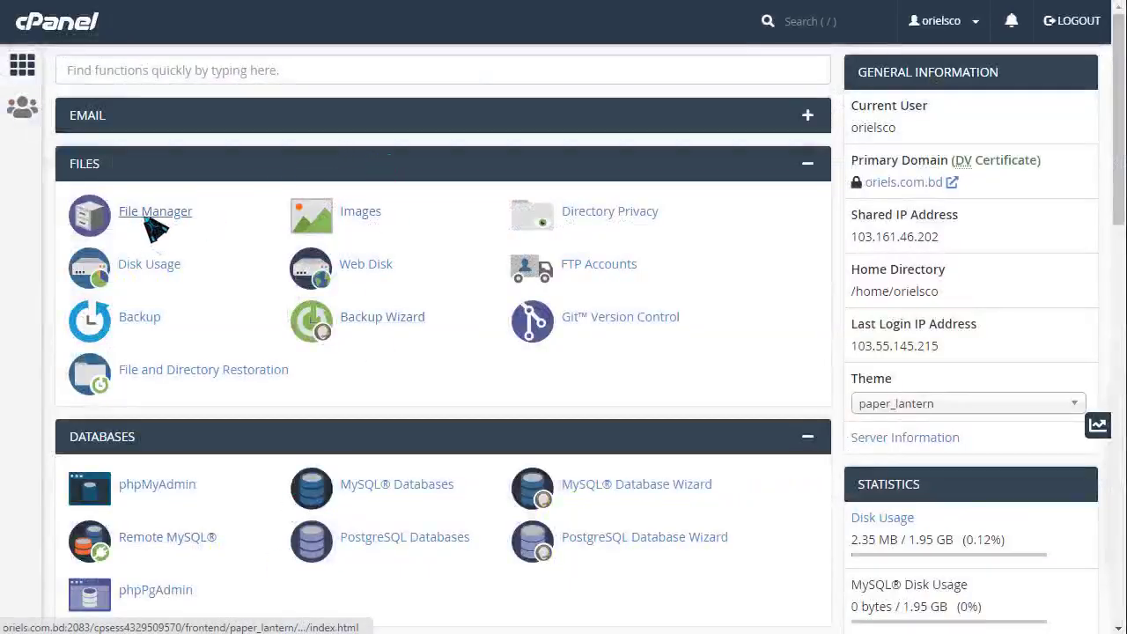
- Upload install.zip from the Desktop into the public_html folder through File Manager
left_click(148, 220)
double_click(322, 335)
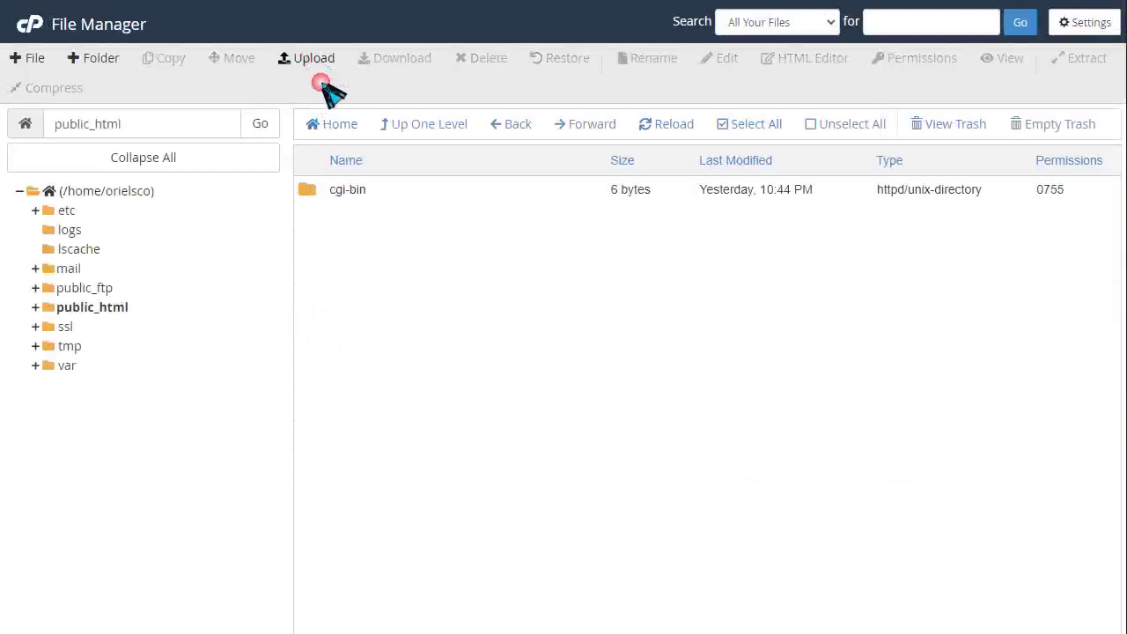
left_click(309, 68)
left_click(531, 365)
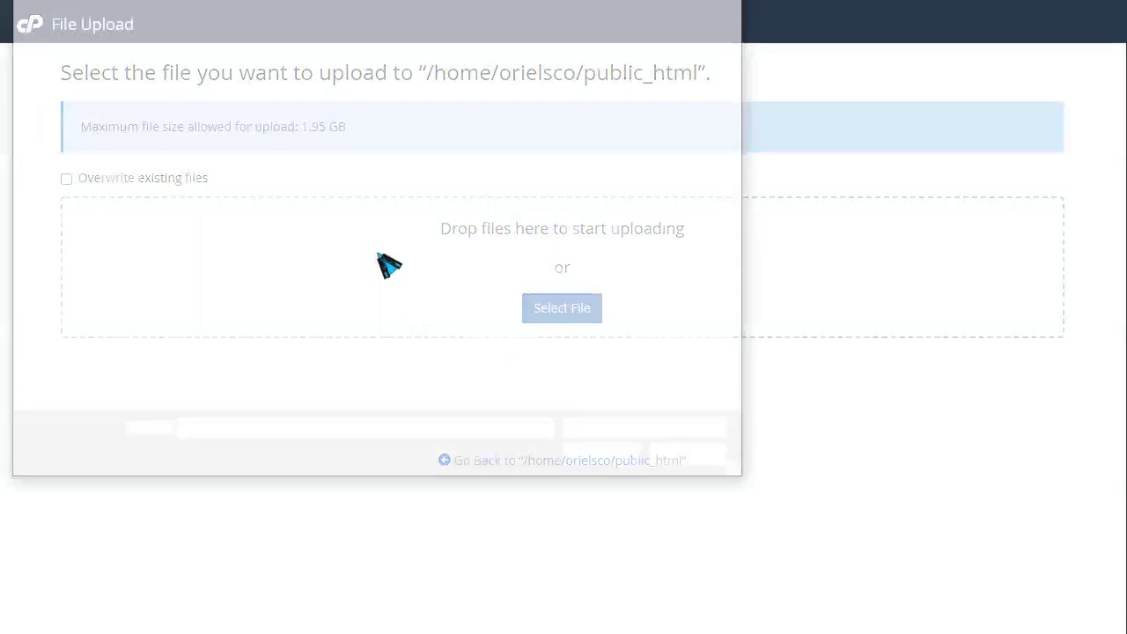
left_click(74, 115)
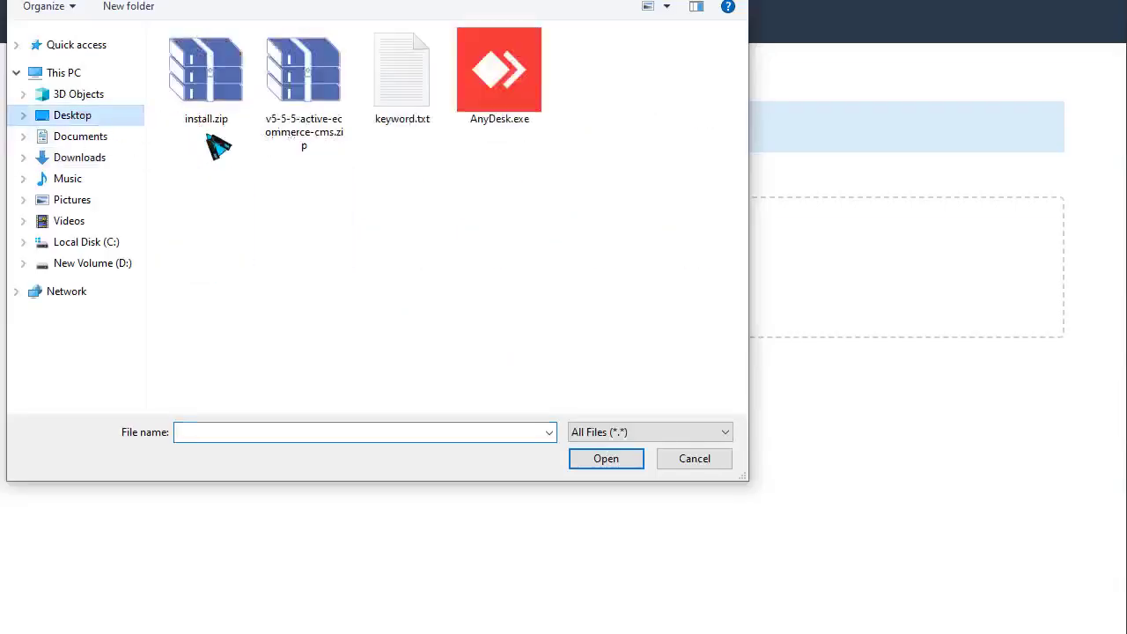
left_click(211, 83)
left_click(608, 458)
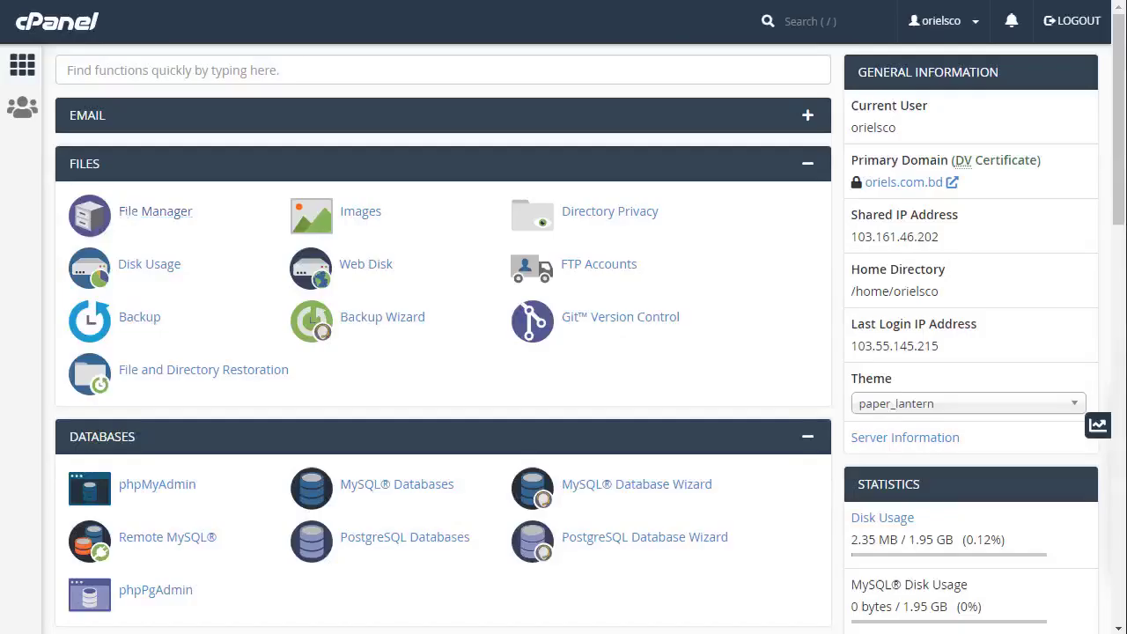
- Find Select PHP Version via the 'php' search and set 7.4 as the current version
left_click(530, 83)
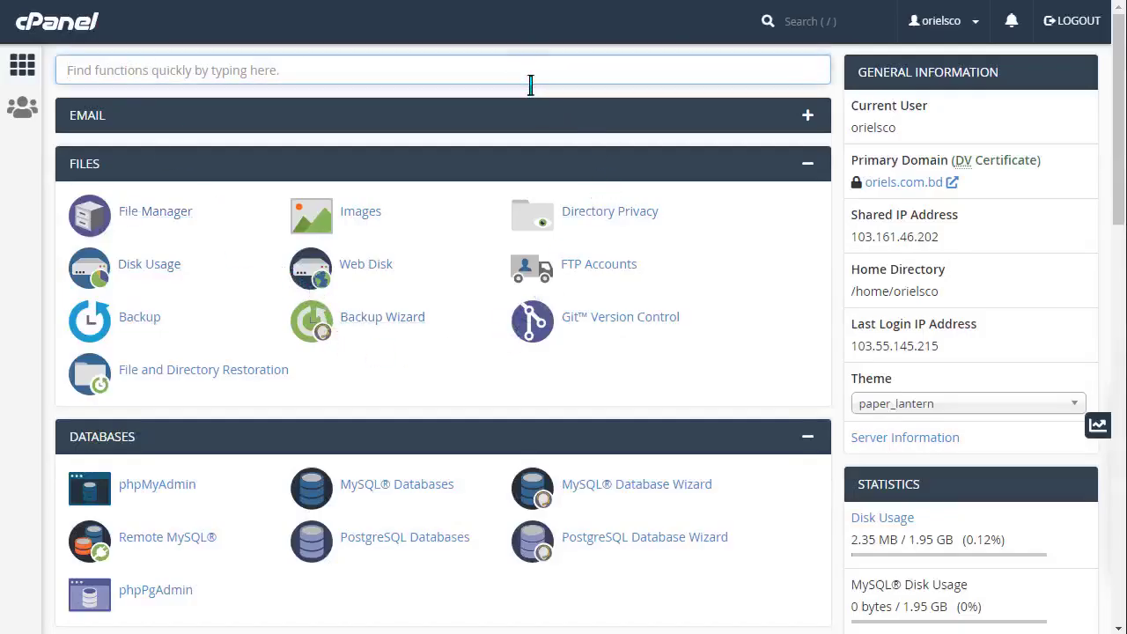
type("php")
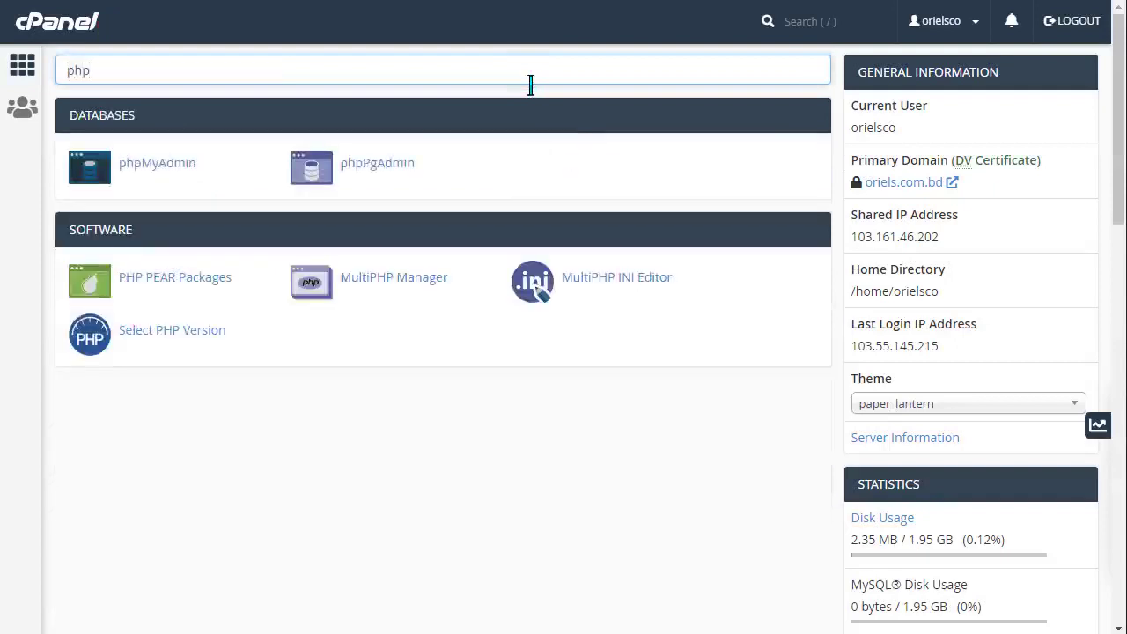
left_click(167, 338)
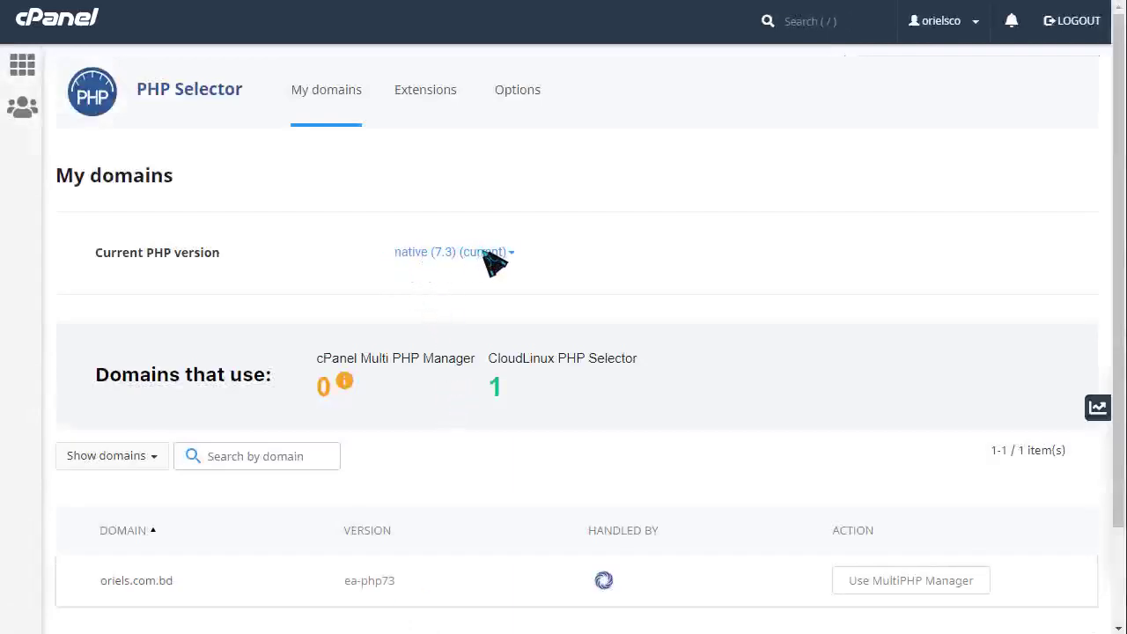
left_click(493, 255)
scroll(491, 524, "down", 2)
left_click(484, 568)
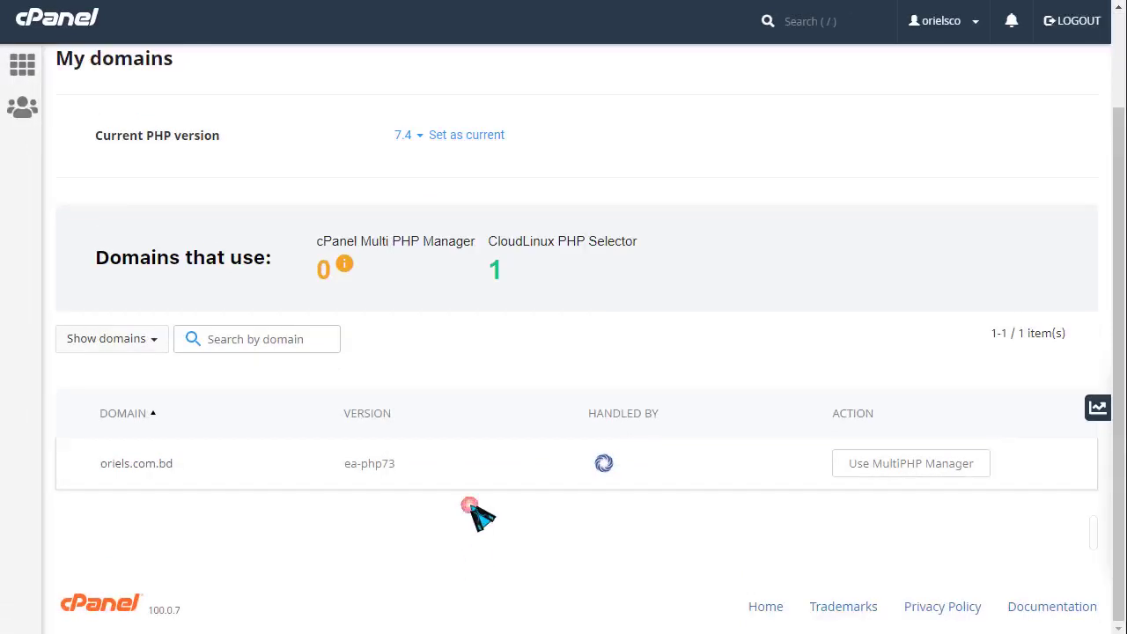
left_click(460, 140)
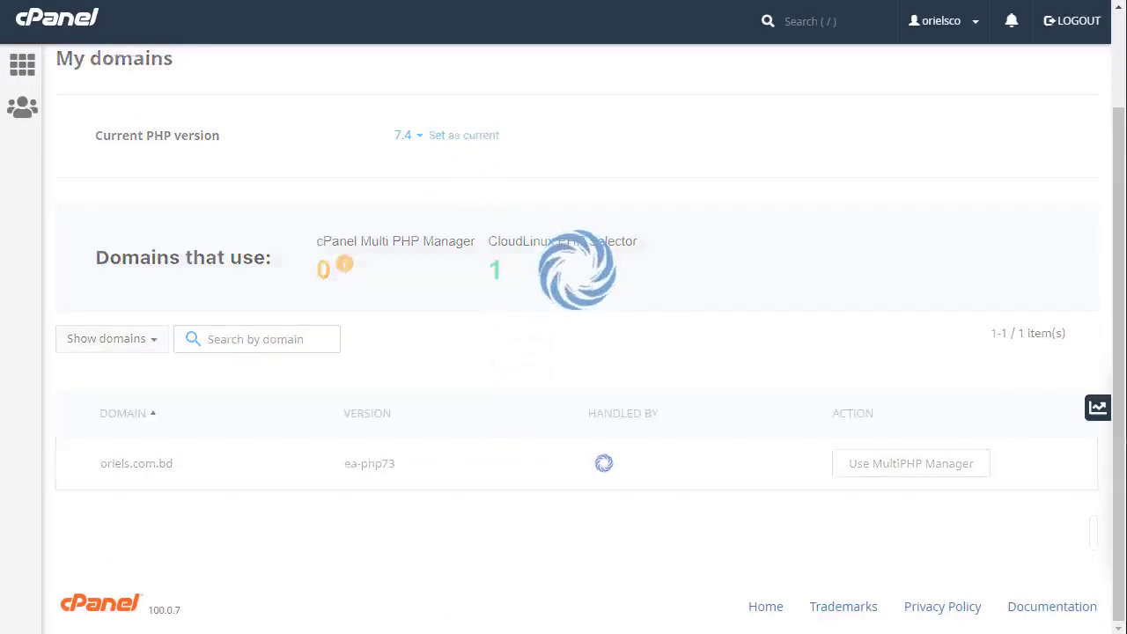
left_click(35, 69)
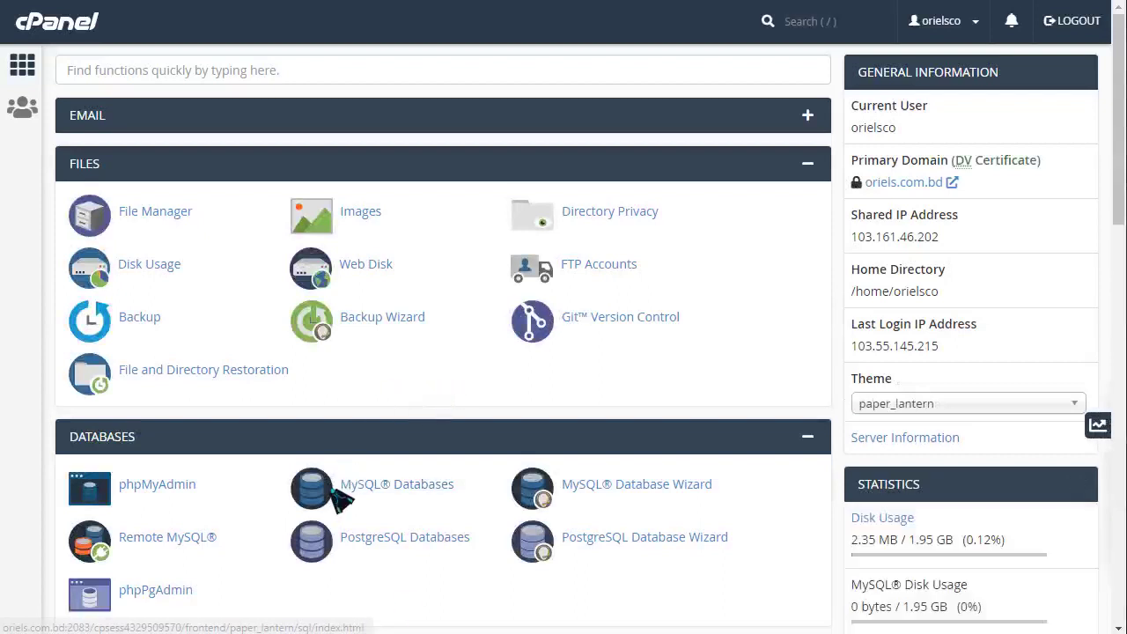
- Create the MySQL database orielsco_hotlan
left_click(433, 492)
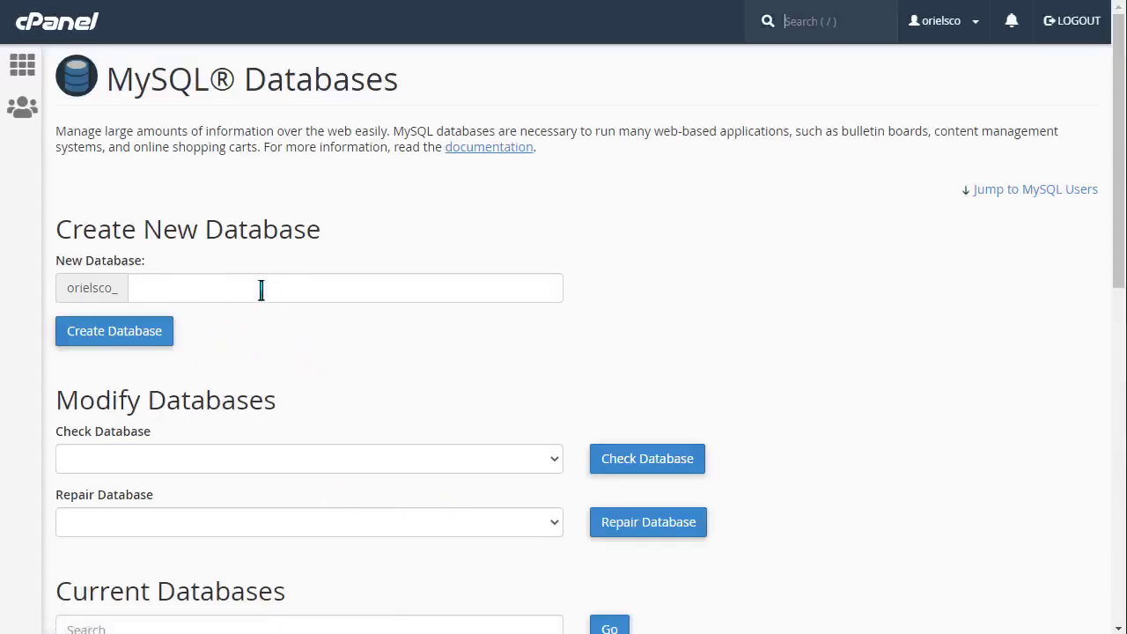
left_click(247, 299)
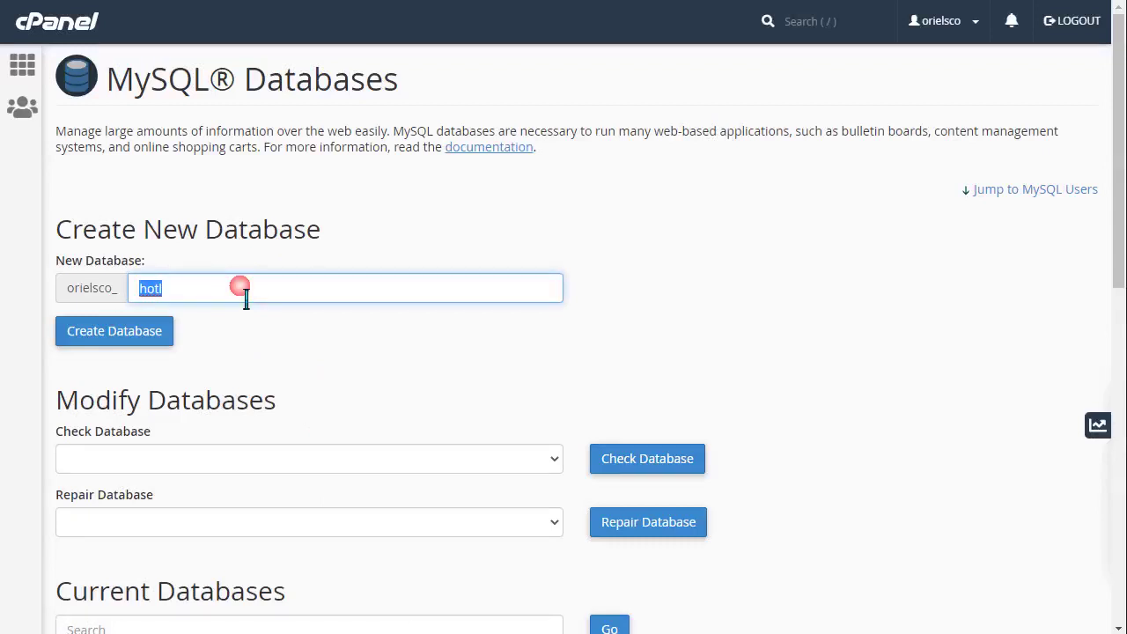
left_click(246, 299)
left_click(156, 338)
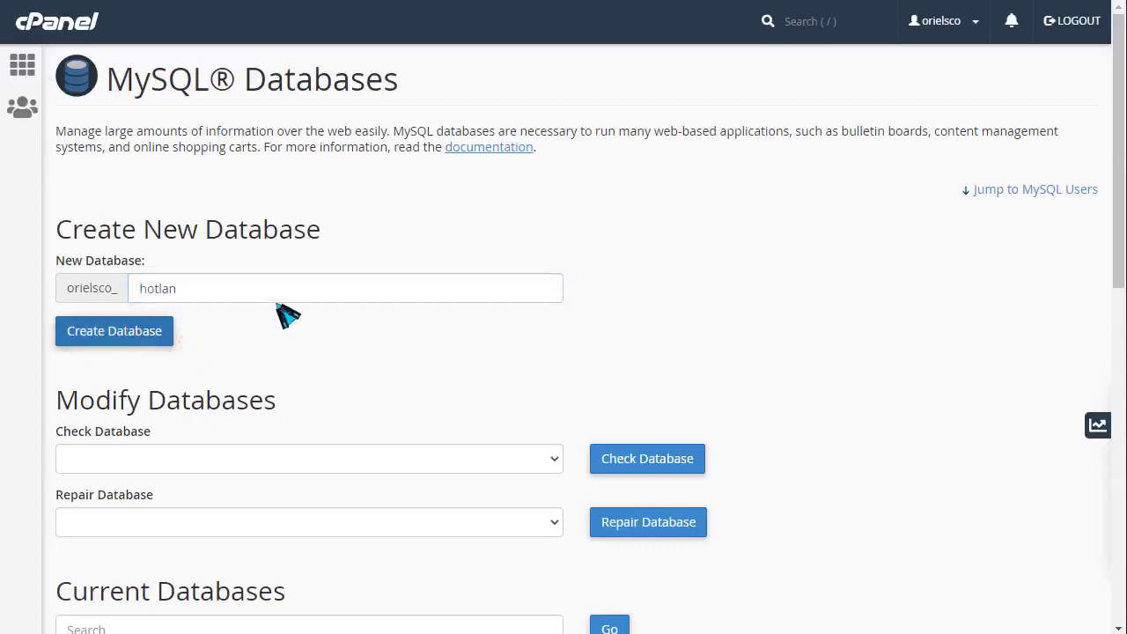
- Create the MySQL user orielsco_hotlan with a very strong password
left_click(591, 202)
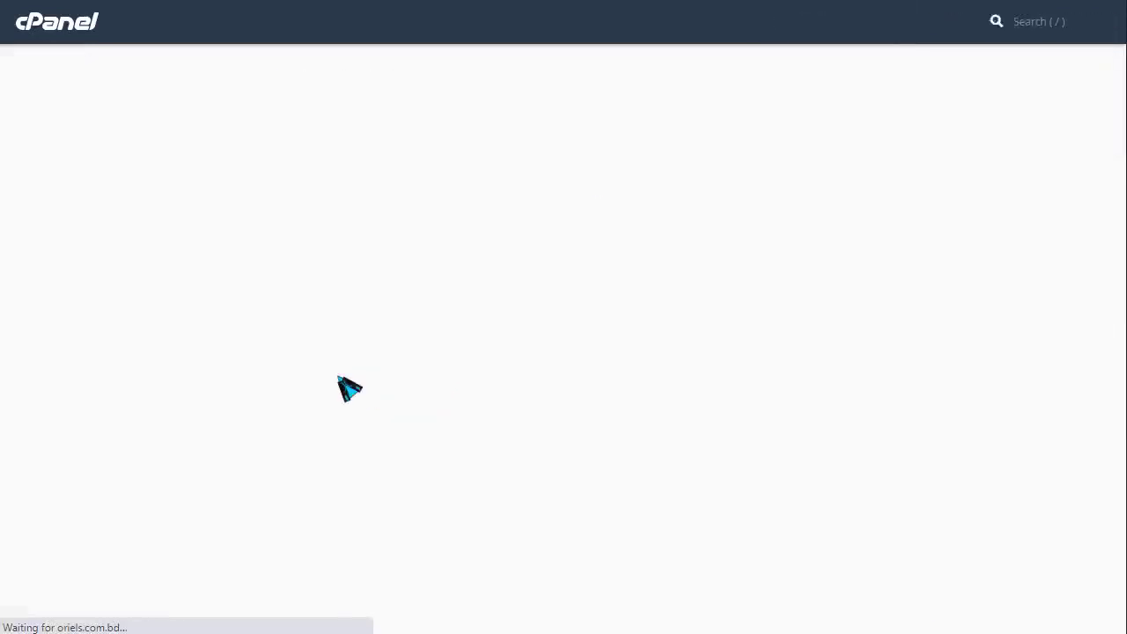
scroll(358, 367, "down", 8)
scroll(247, 368, "down", 2)
scroll(202, 352, "up", 2)
left_click(163, 317)
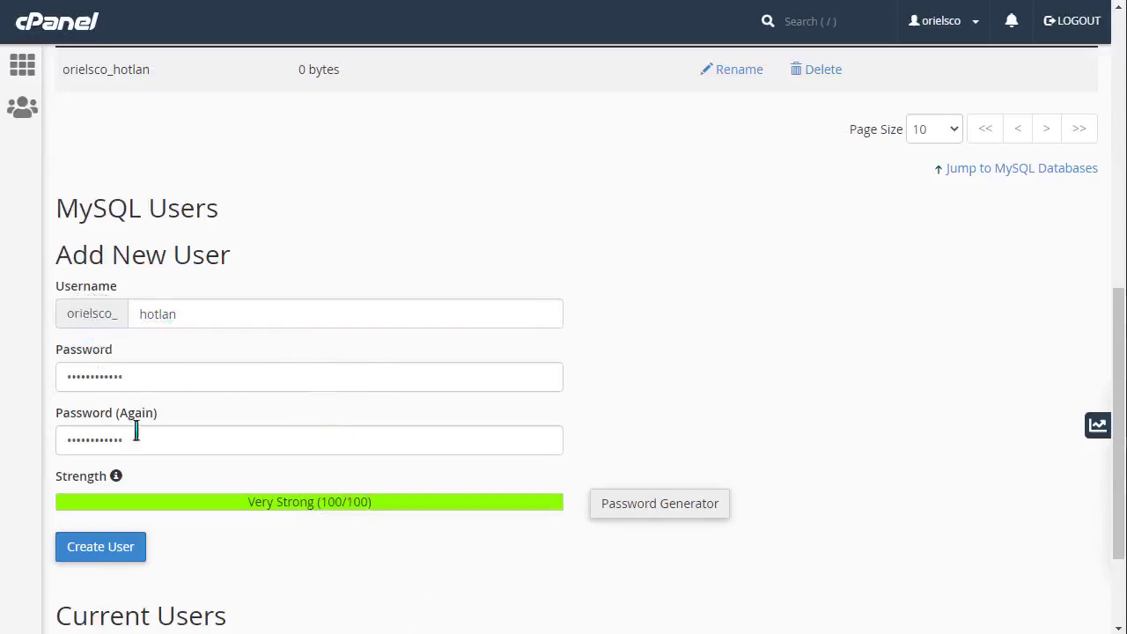
left_click(99, 550)
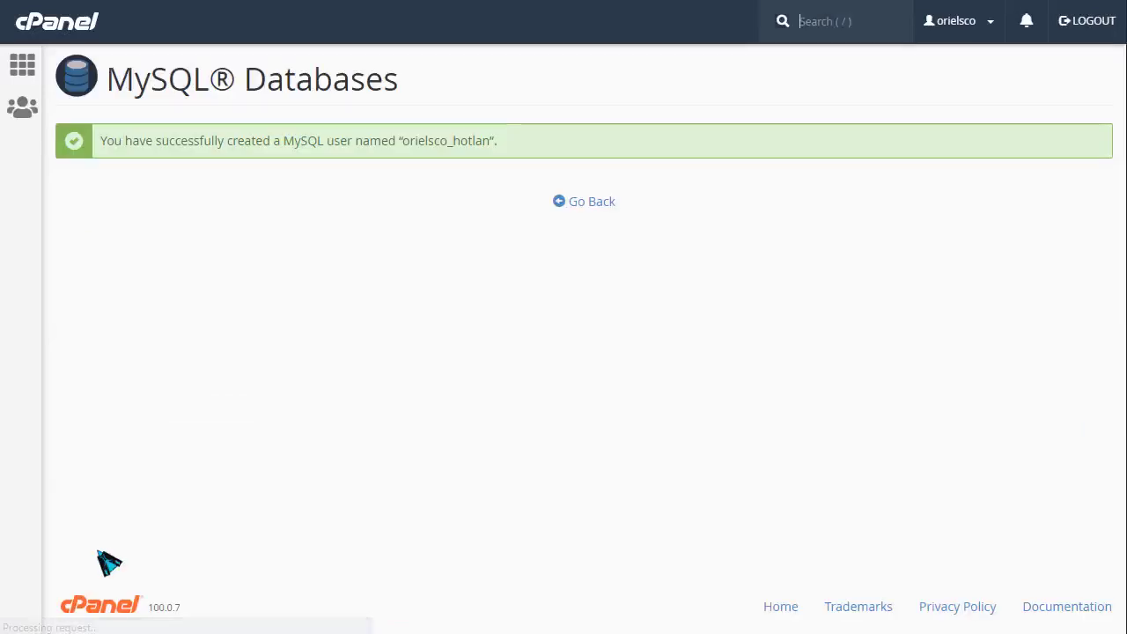
- Add the orielsco_hotlan user to the orielsco_hotlan database with ALL PRIVILEGES and save
left_click(588, 202)
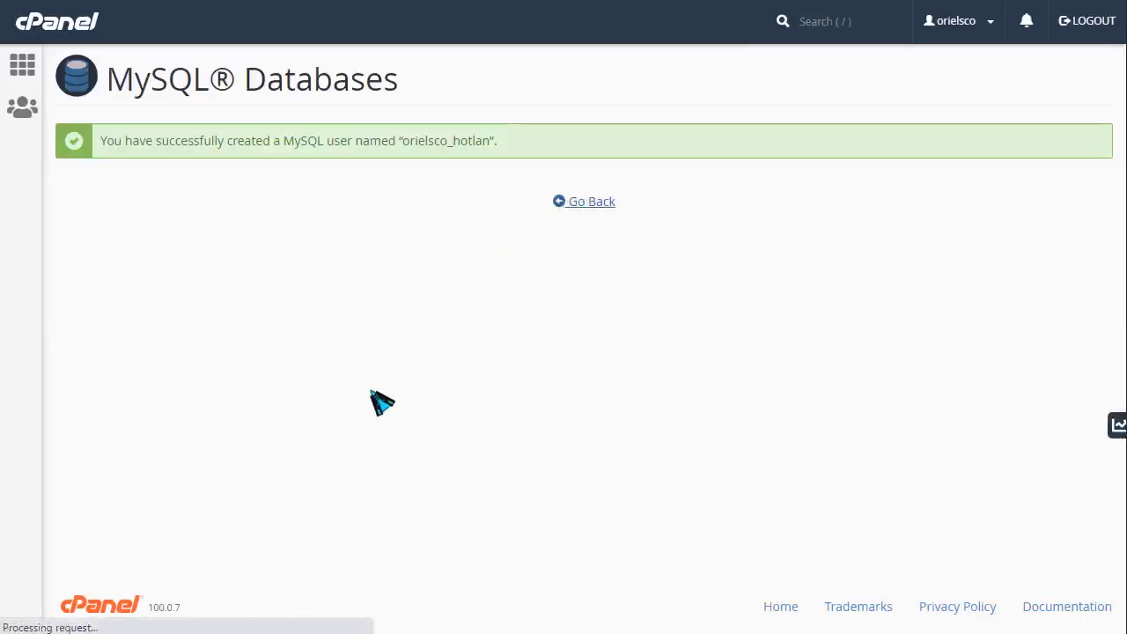
scroll(382, 403, "down", 7)
scroll(200, 374, "down", 5)
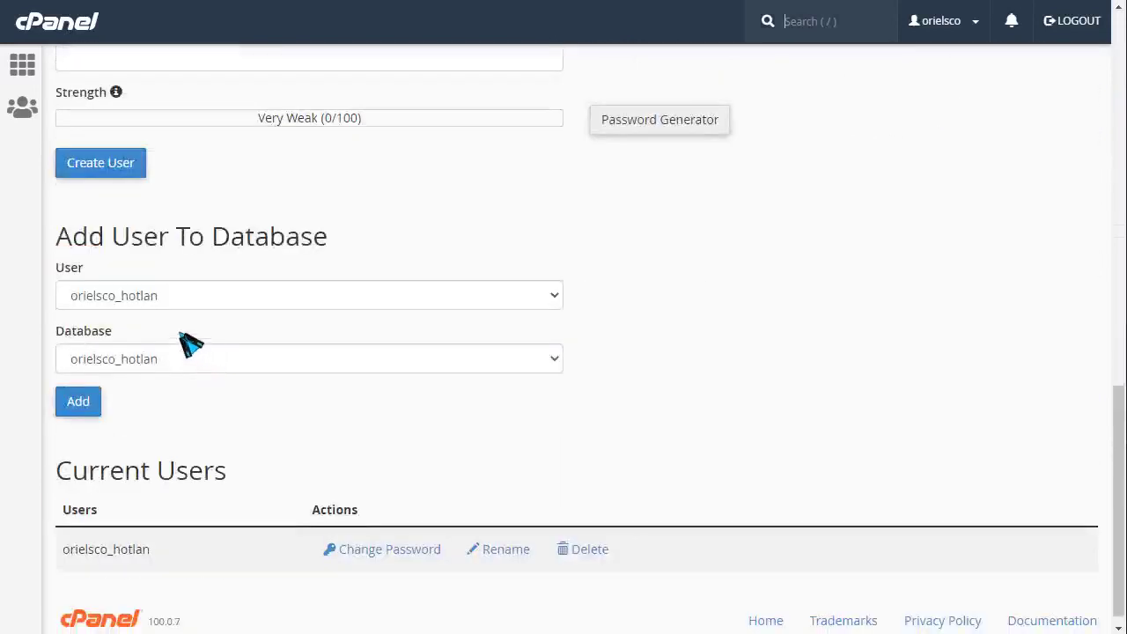
left_click(84, 402)
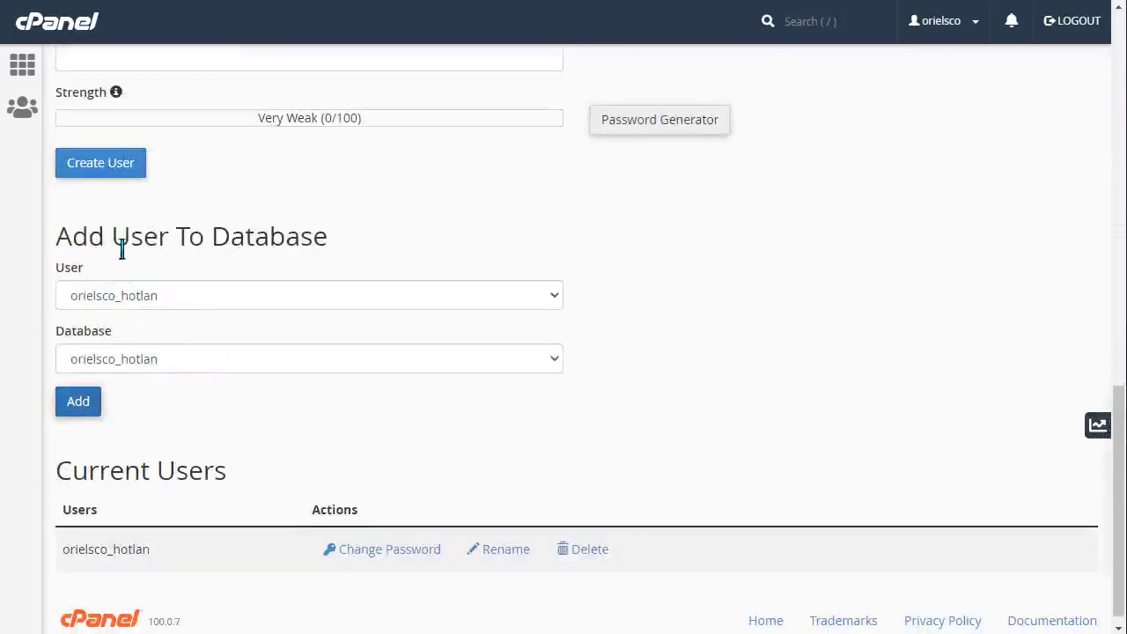
left_click(125, 235)
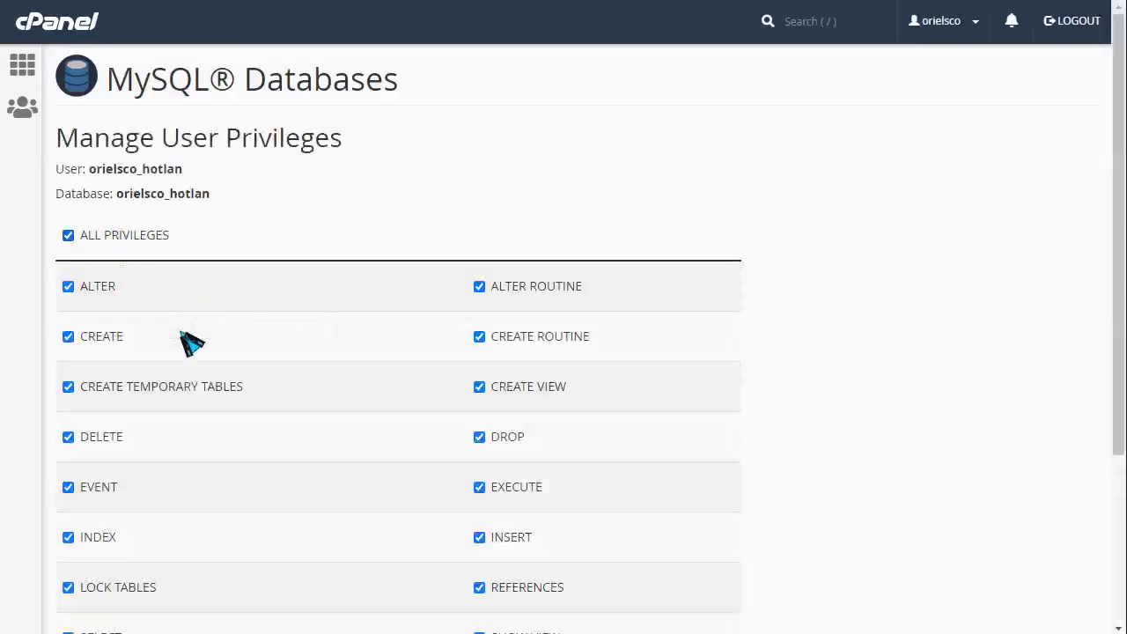
double_click(169, 172)
right_click(187, 173)
left_click(211, 179)
scroll(176, 396, "down", 3)
left_click(110, 504)
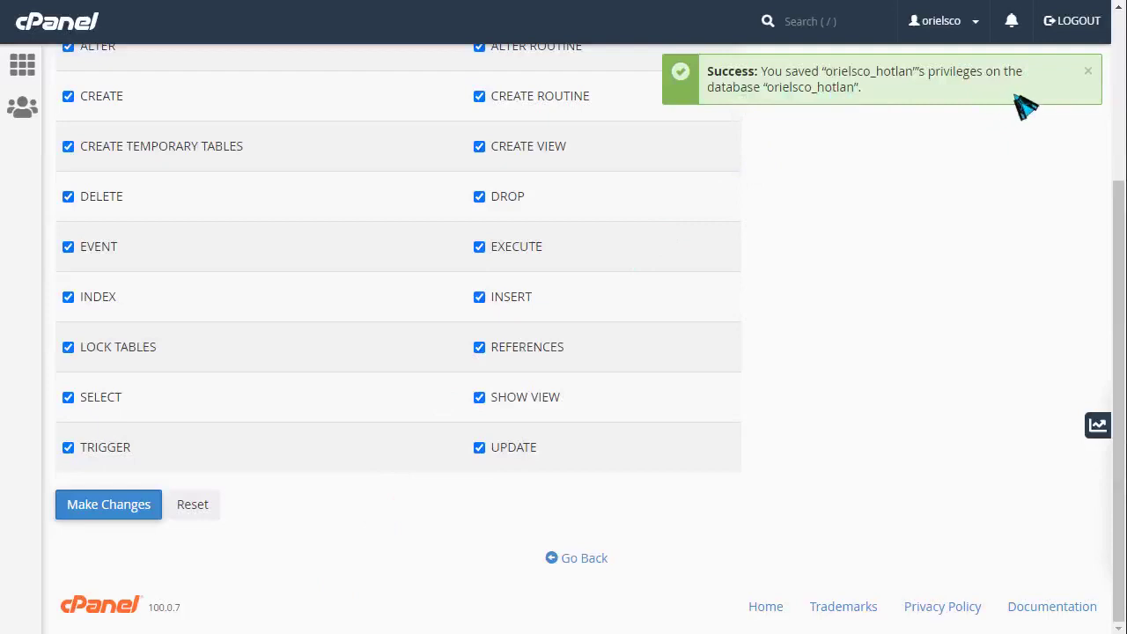
left_click(25, 74)
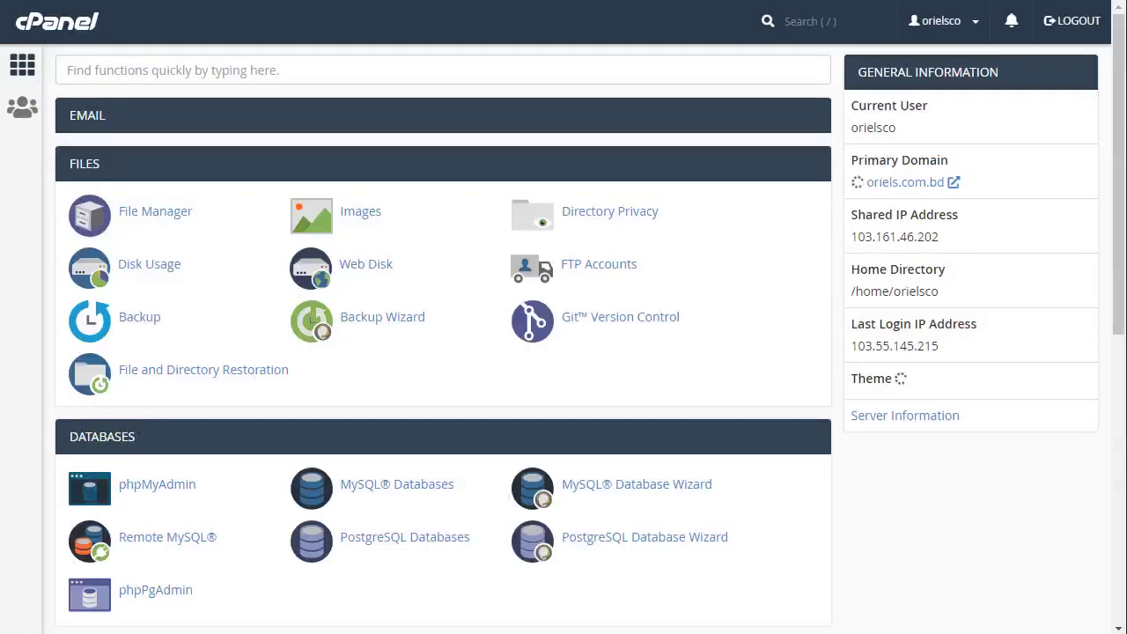
- Open the Import tab for the orielsco_hotlan database in phpMyAdmin
left_click(151, 490)
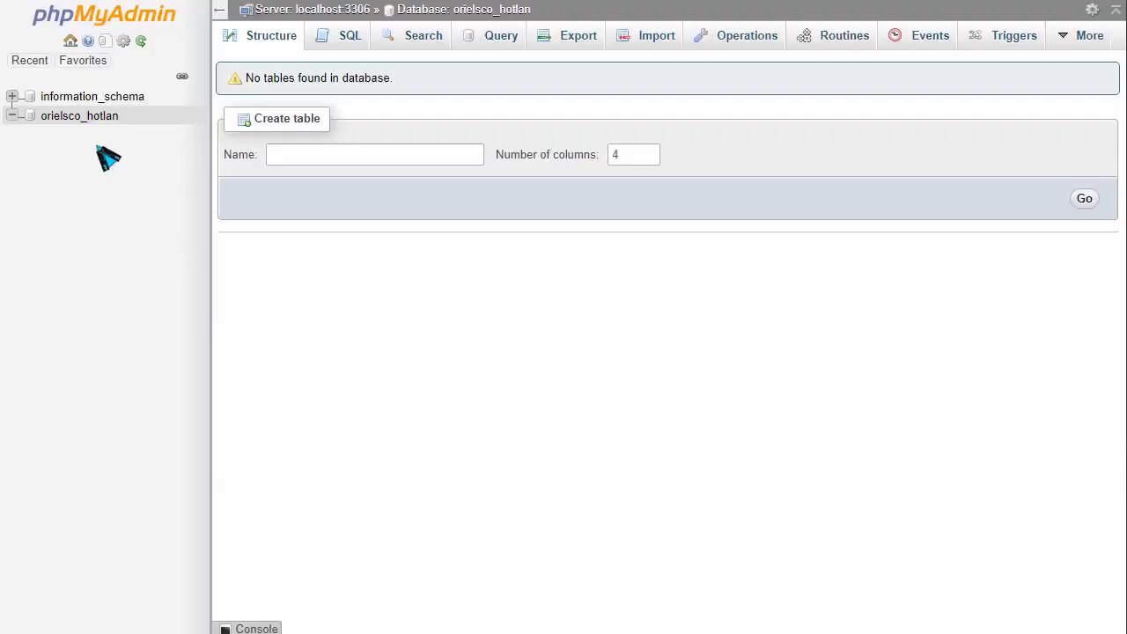
left_click(79, 116)
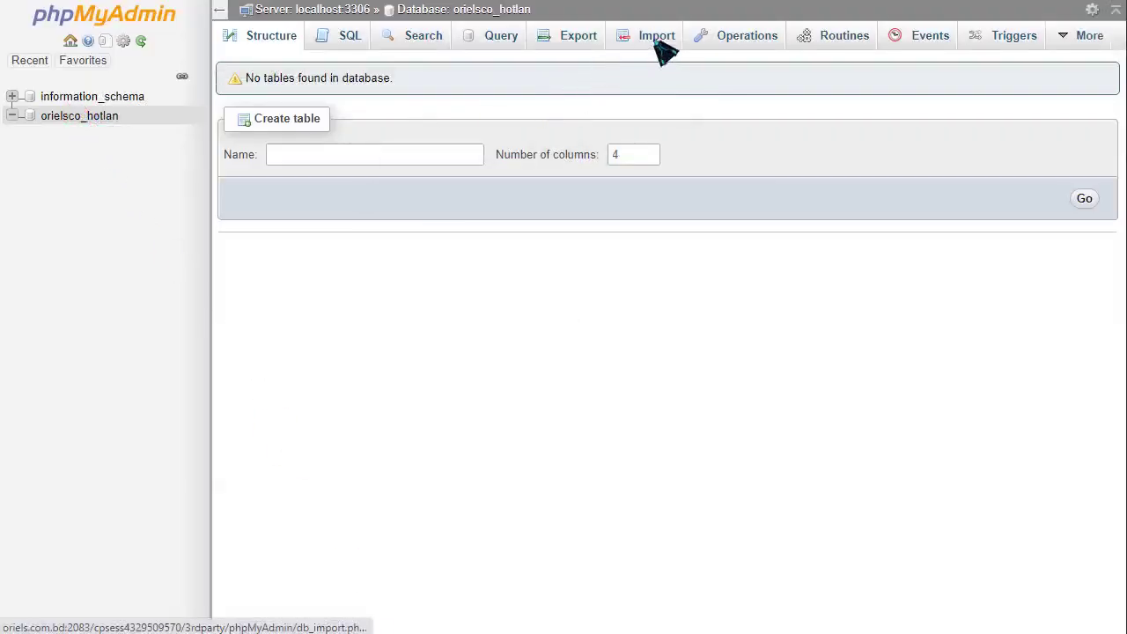
left_click(656, 39)
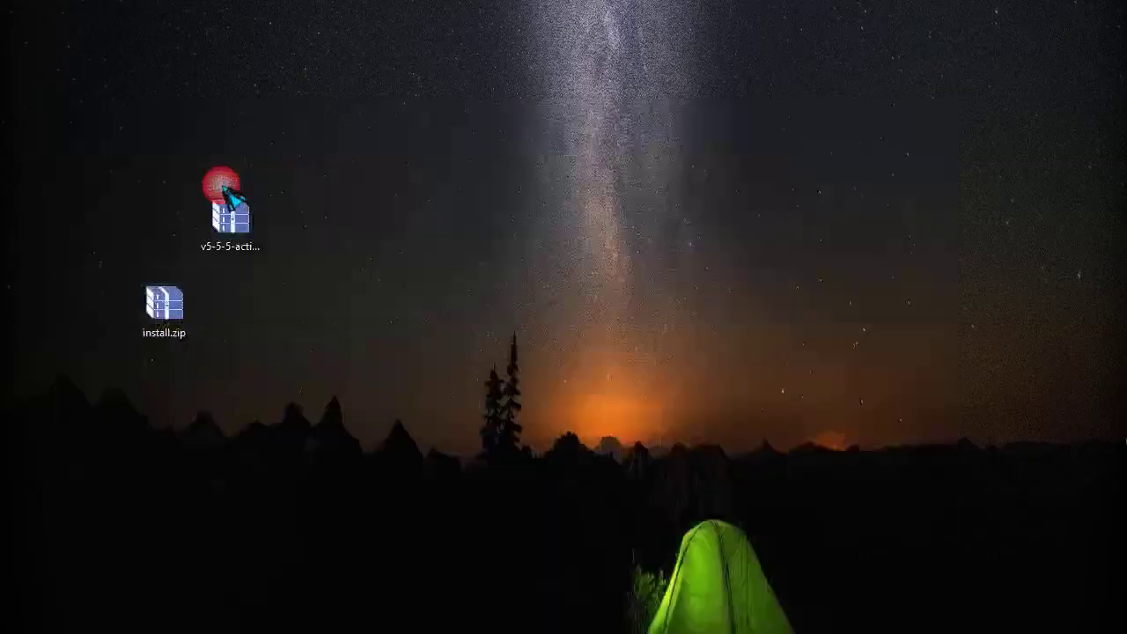
- Drag demo.sql from install.zip onto the desktop, close WinRAR and return to the browser
double_click(162, 303)
left_click(297, 321)
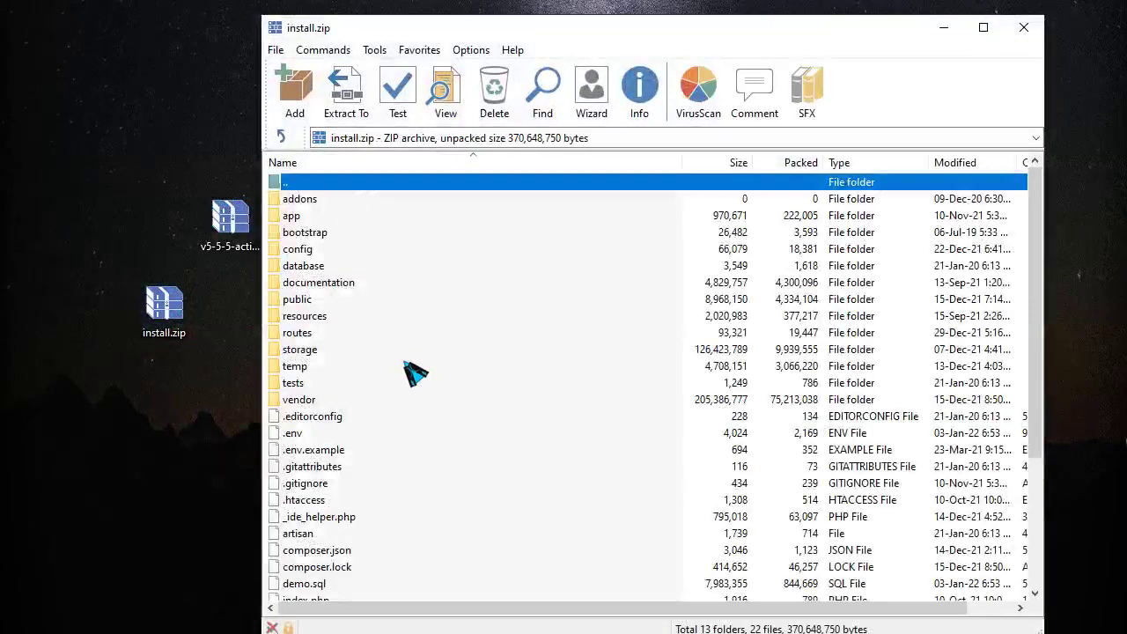
scroll(330, 519, "down", 2)
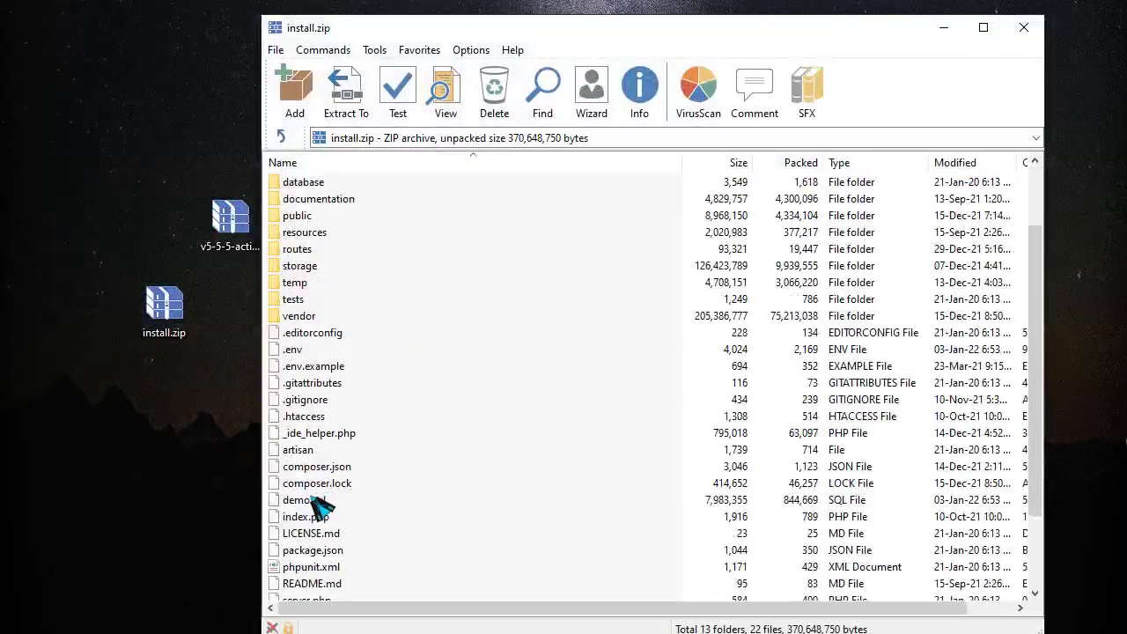
left_click_drag(317, 503, 164, 484)
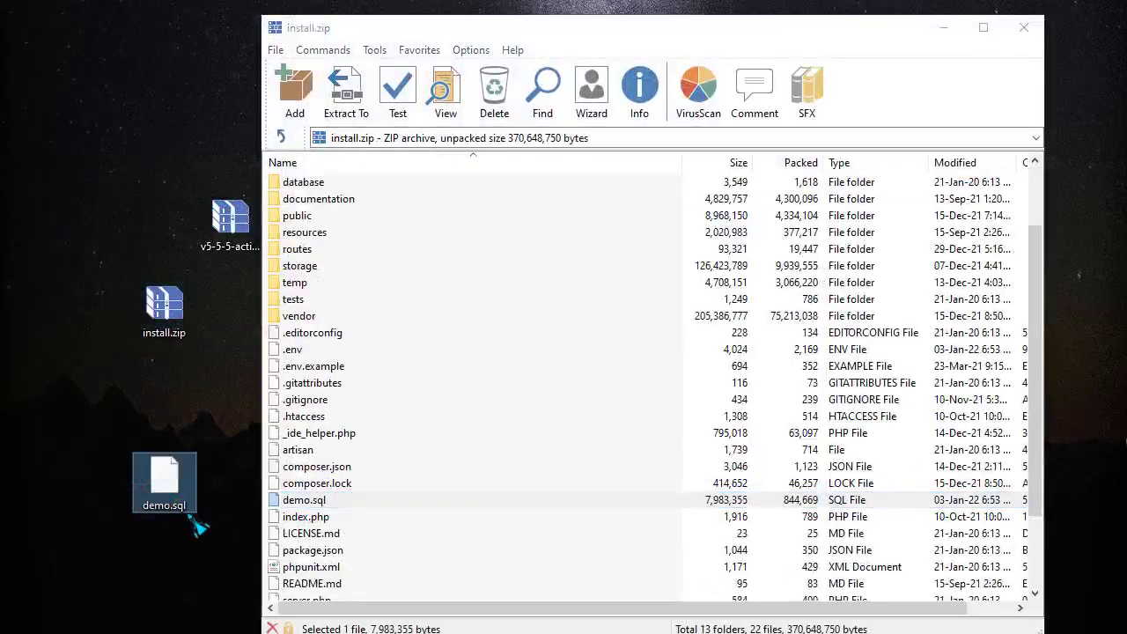
left_click(1036, 27)
key("alt+Tab")
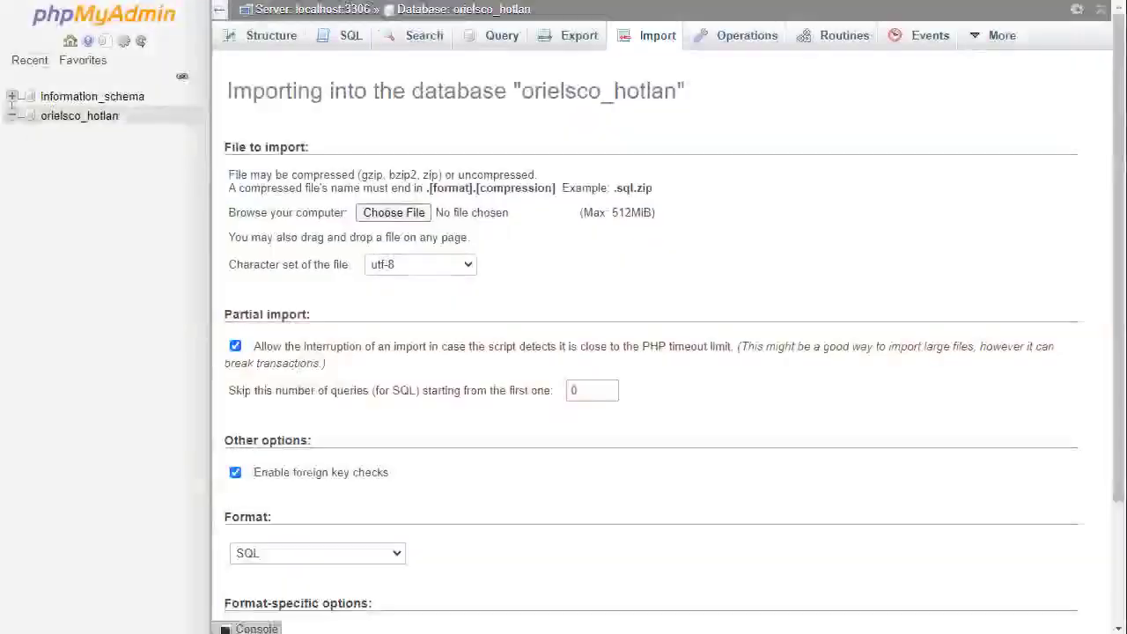
- Import demo.sql into orielsco_hotlan (509 queries) and check its 97 new tables
left_click(414, 213)
left_click(503, 76)
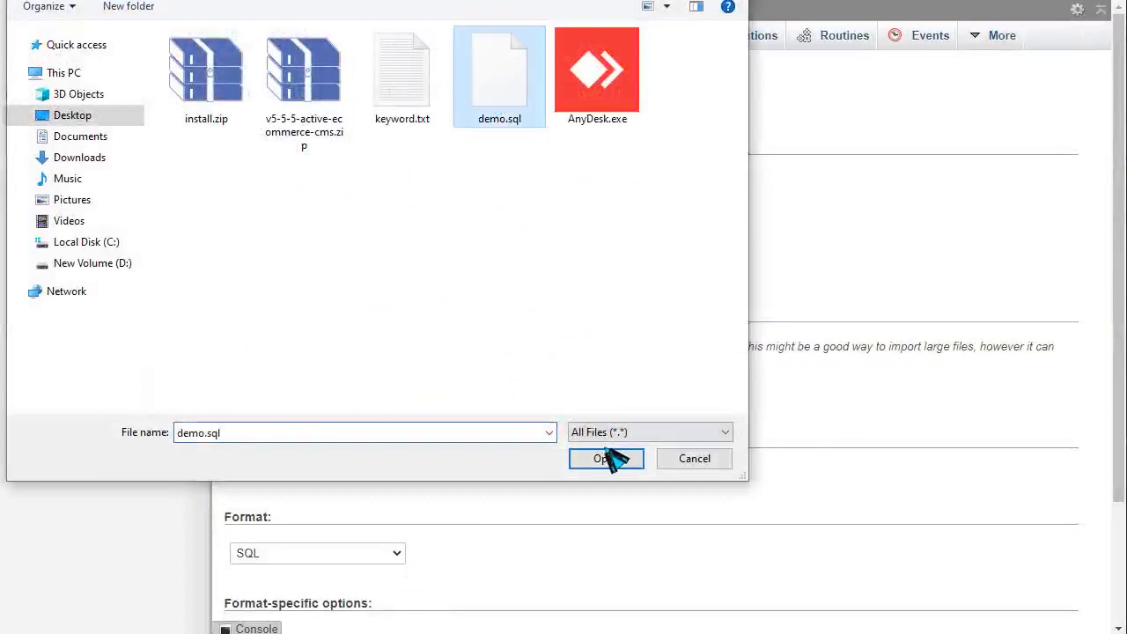
left_click(611, 459)
scroll(632, 412, "down", 3)
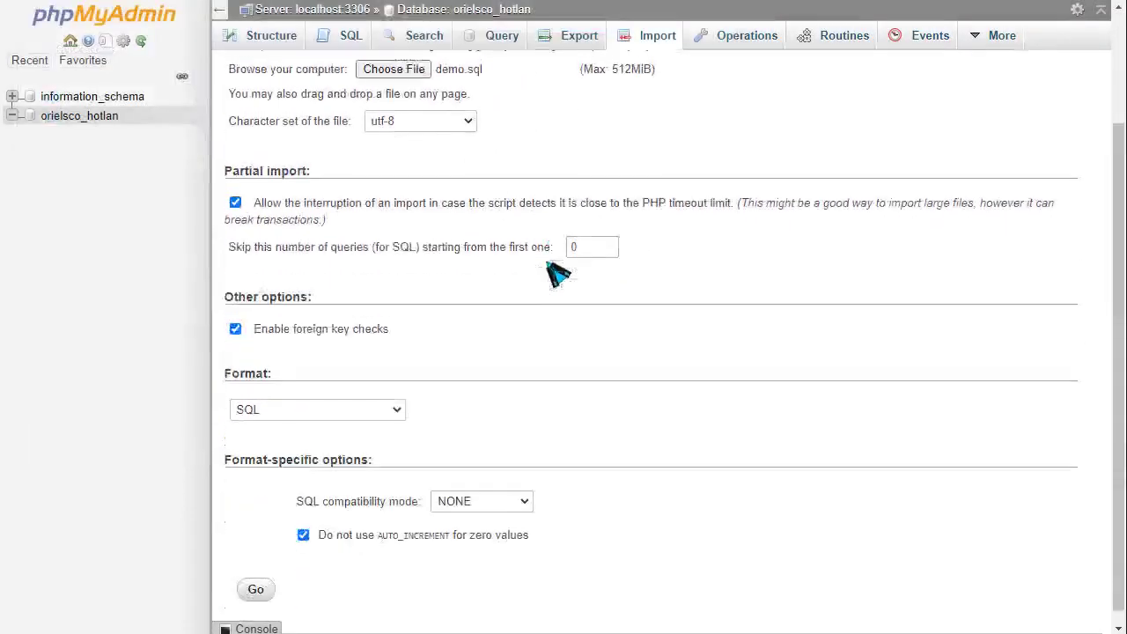
left_click(261, 586)
left_click(165, 324)
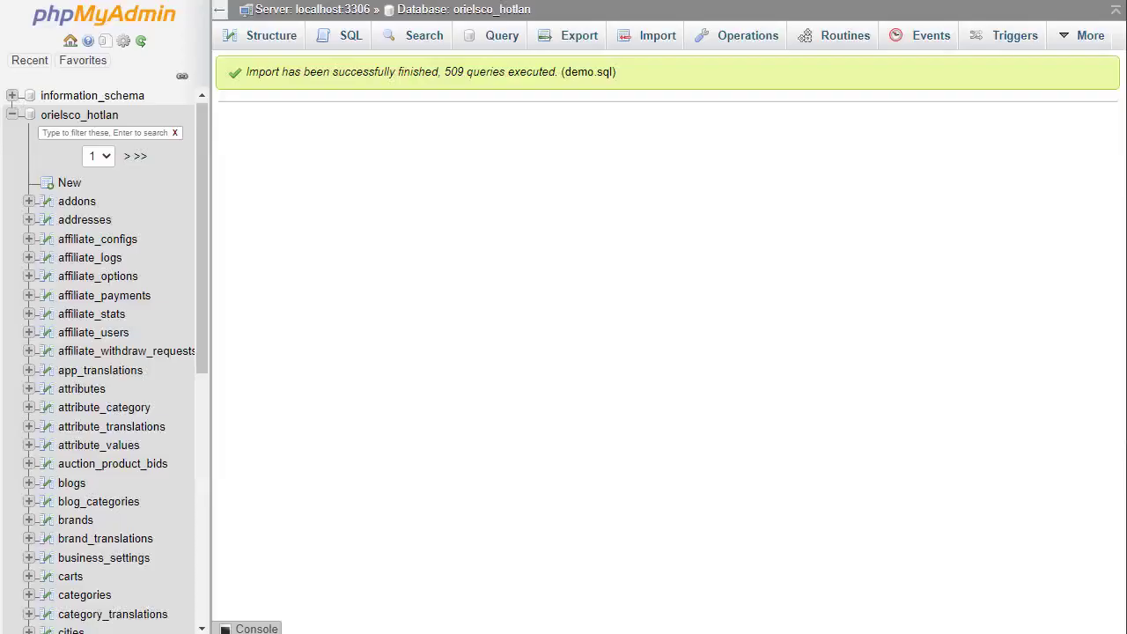
left_click_drag(266, 77, 667, 100)
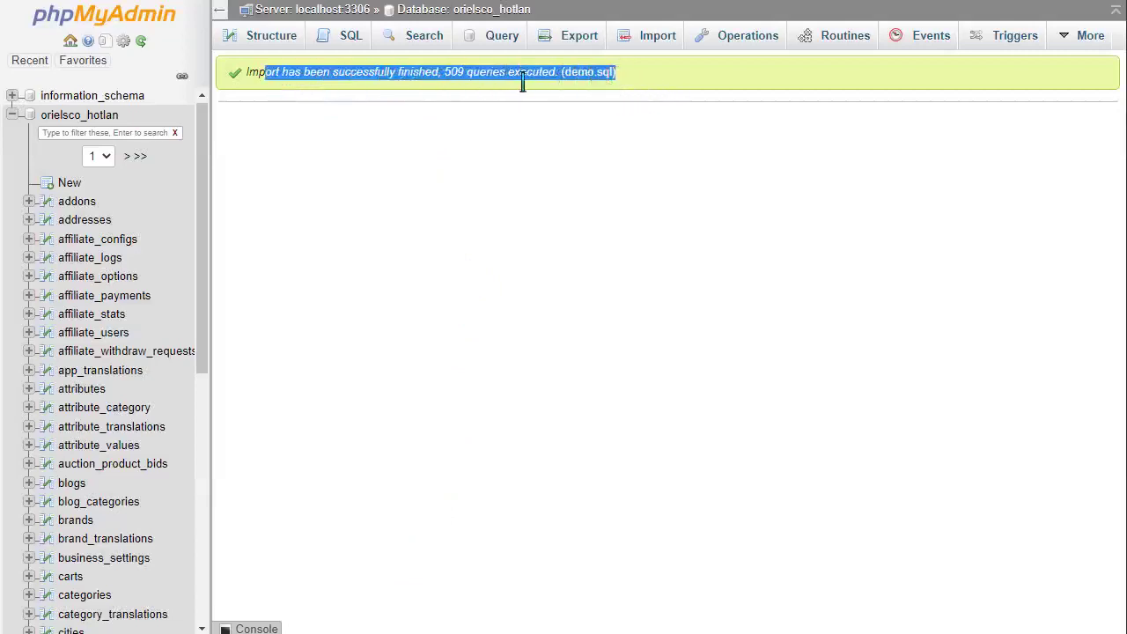
left_click(103, 117)
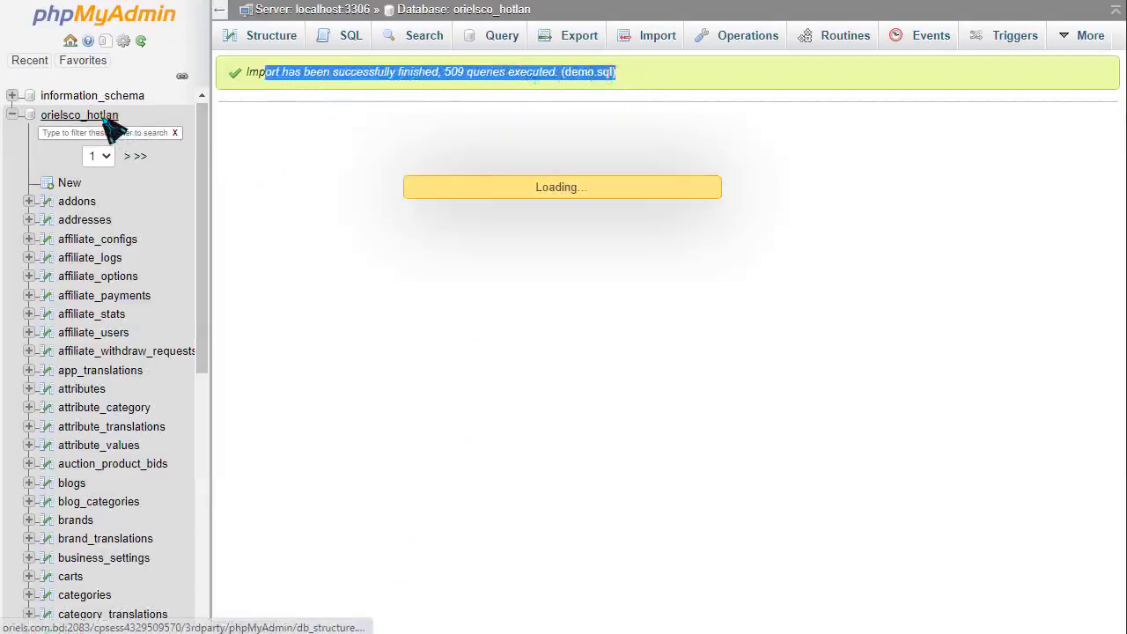
scroll(445, 291, "down", 20)
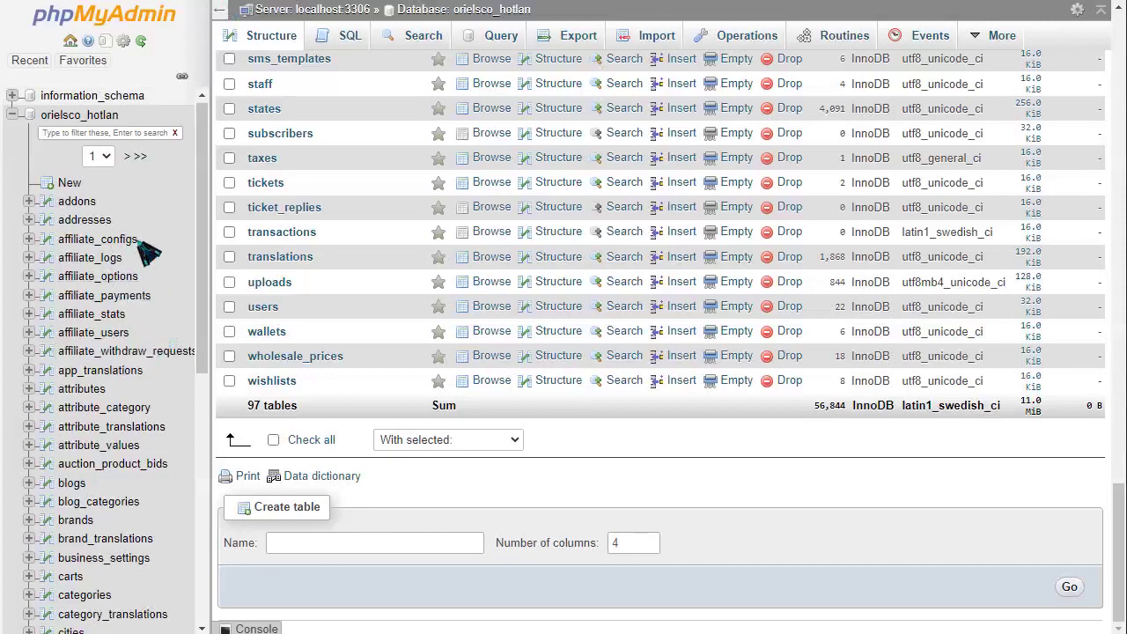
- Extract the uploaded install.zip into public_html
left_click_drag(208, 251, 181, 502)
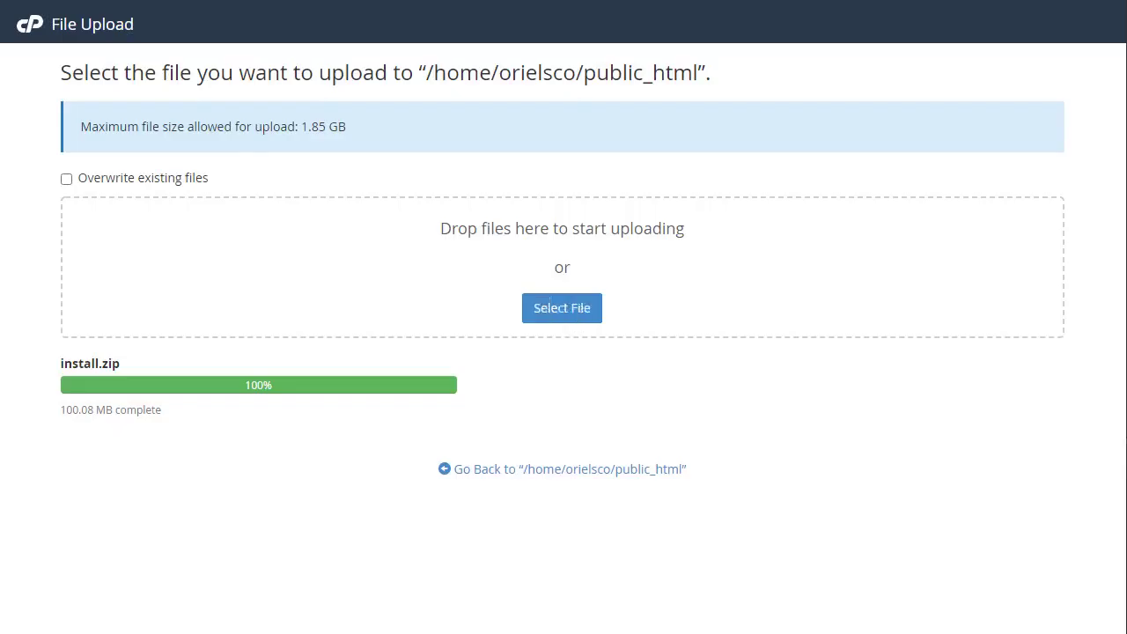
left_click_drag(56, 362, 146, 364)
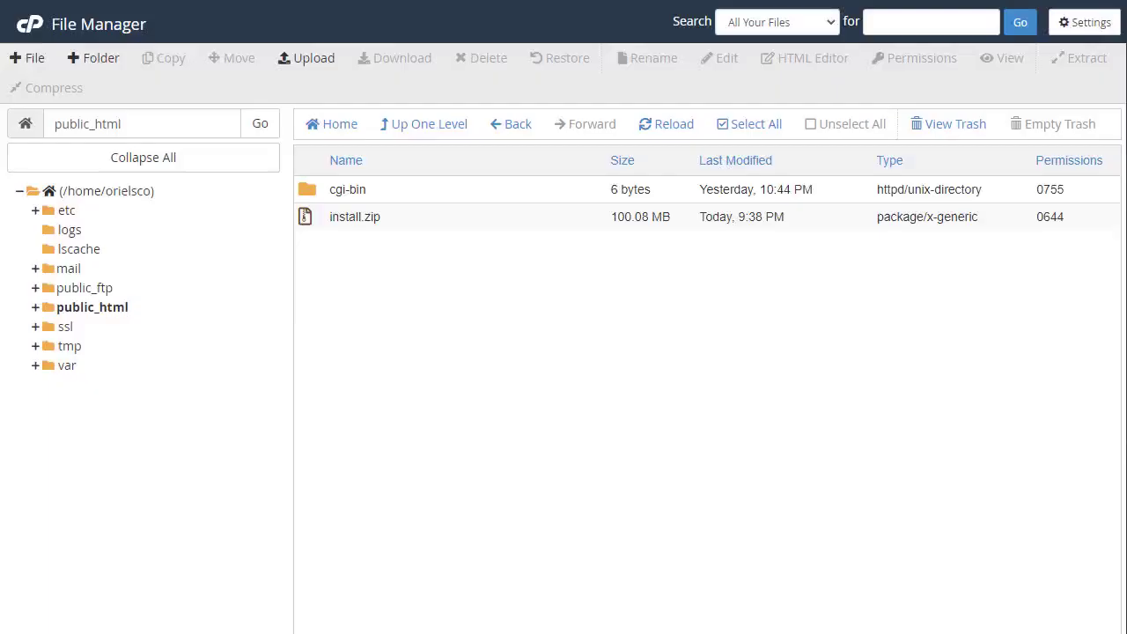
left_click(354, 220)
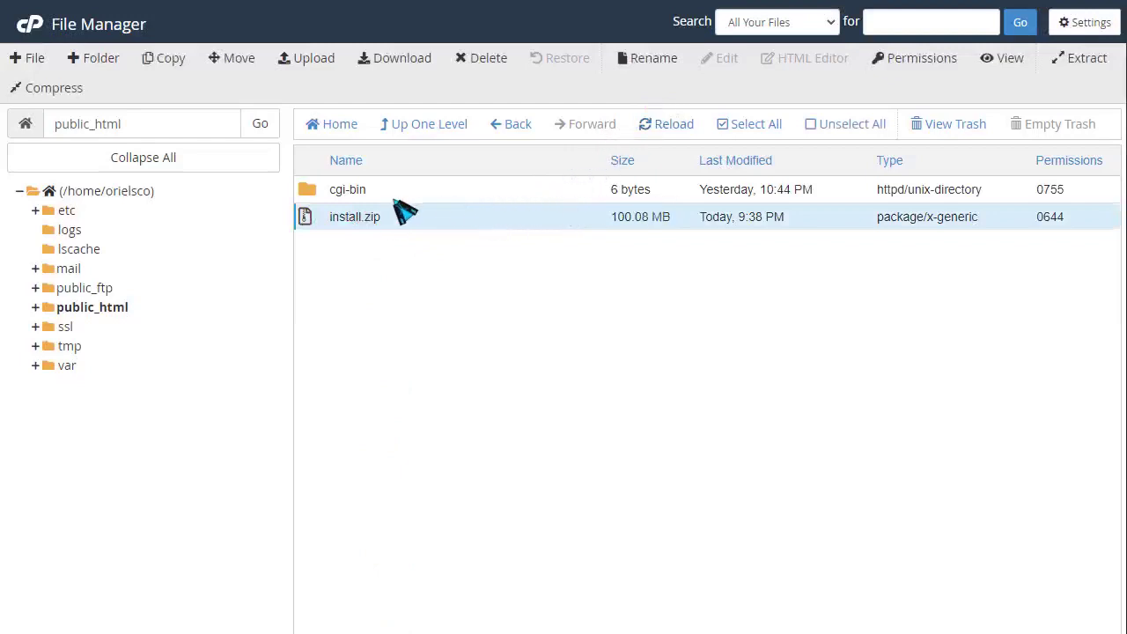
right_click(375, 226)
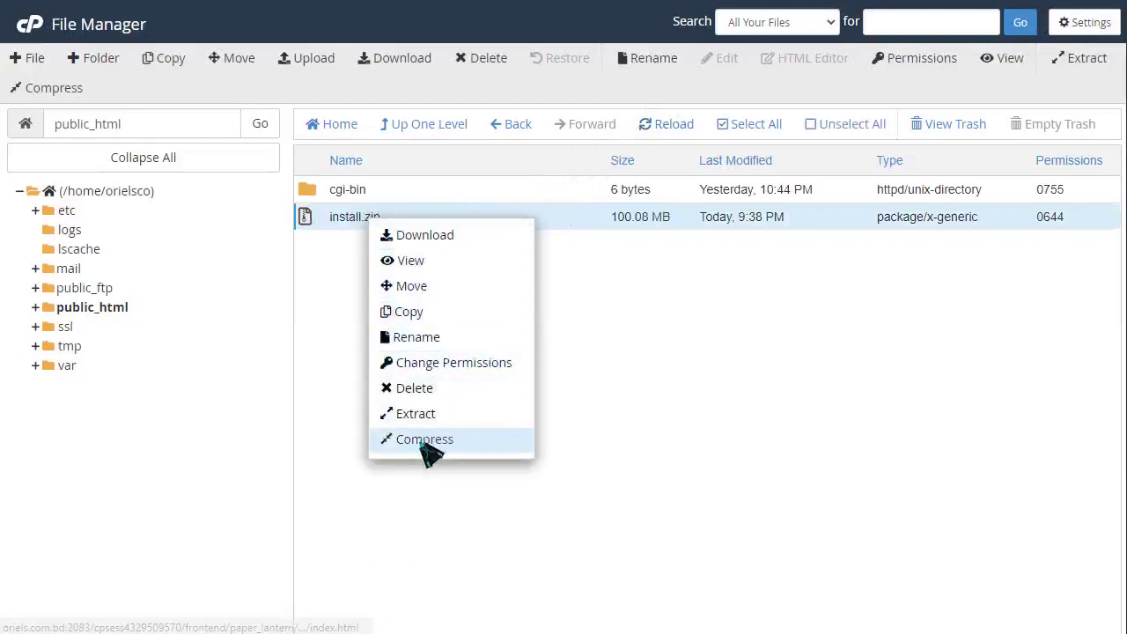
left_click(415, 414)
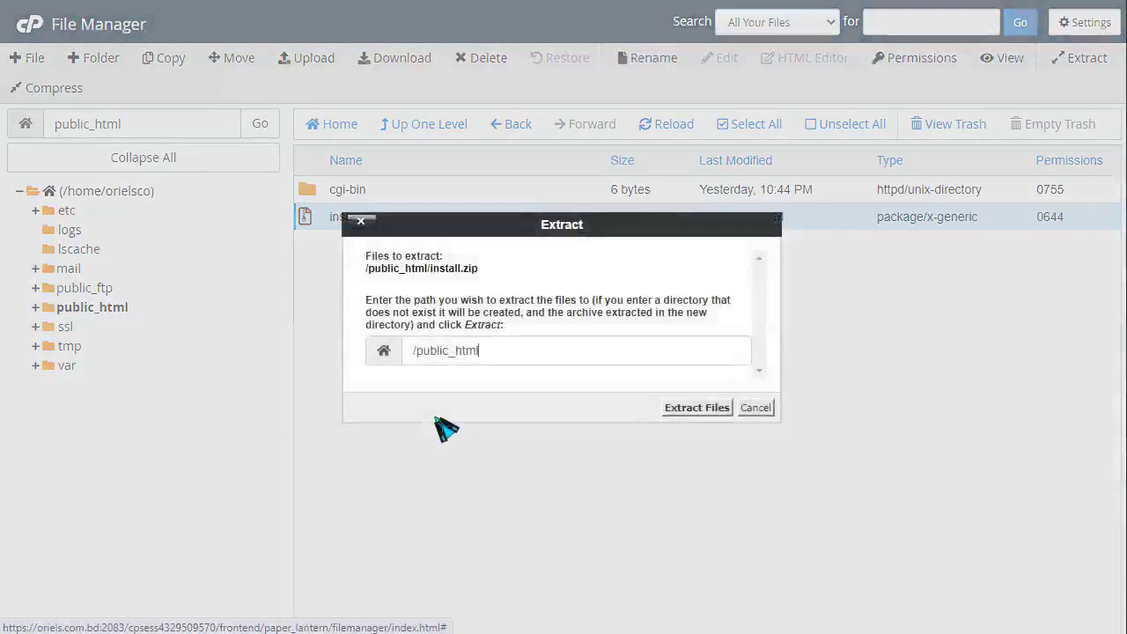
left_click(679, 411)
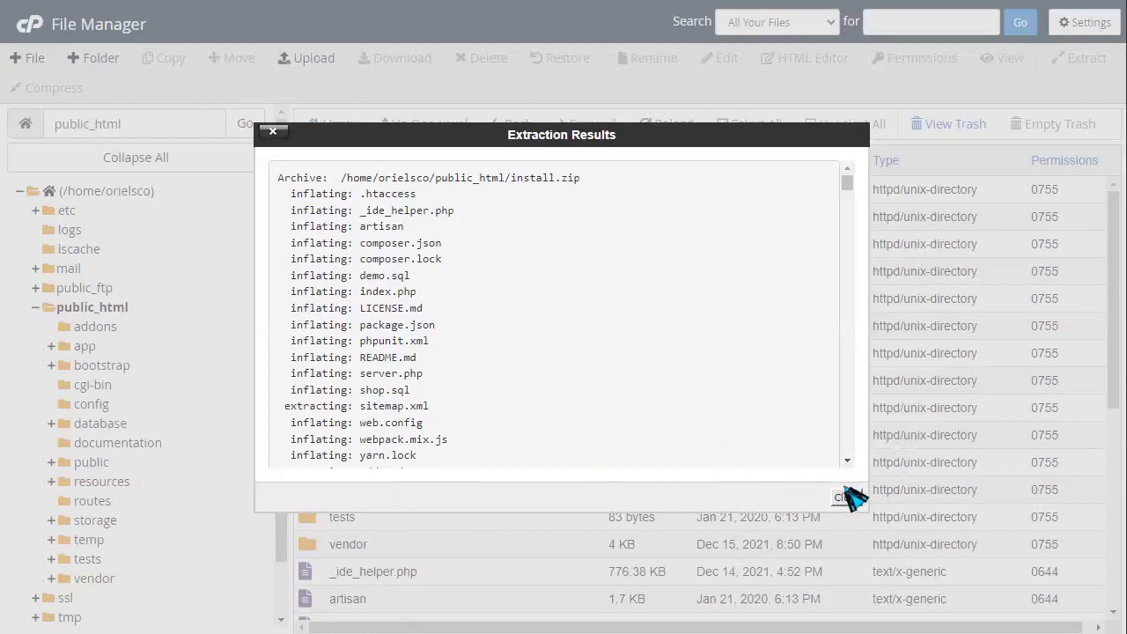
left_click(847, 498)
scroll(471, 405, "down", 5)
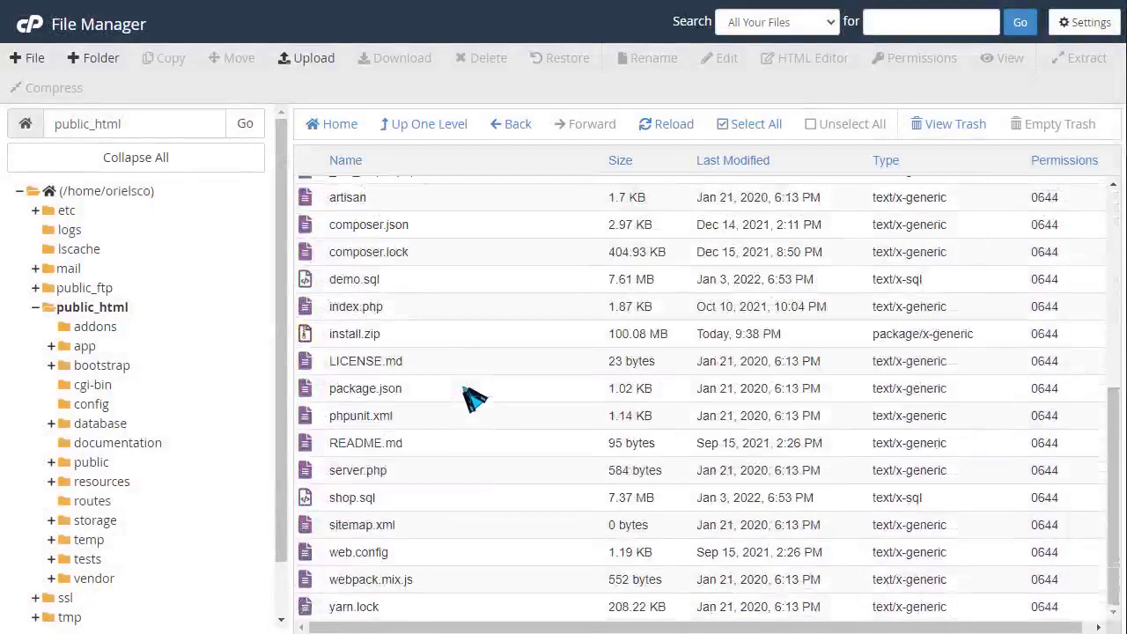
scroll(387, 361, "up", 2)
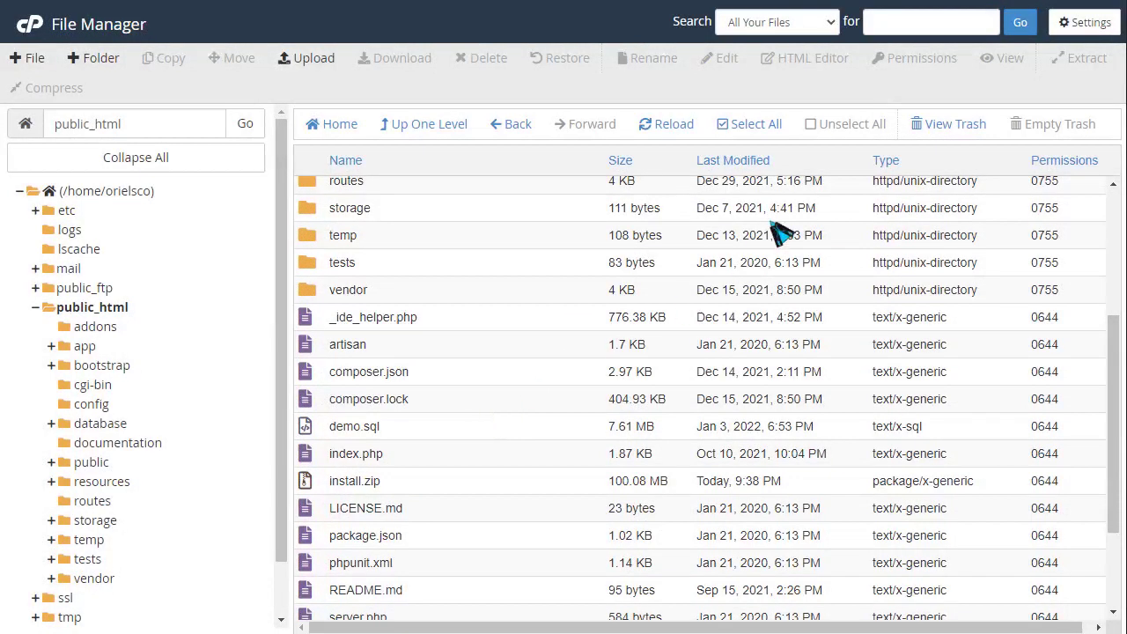
- Enable Show Hidden Files, disable encoding verification dialogs, save, then select .env
left_click(1081, 22)
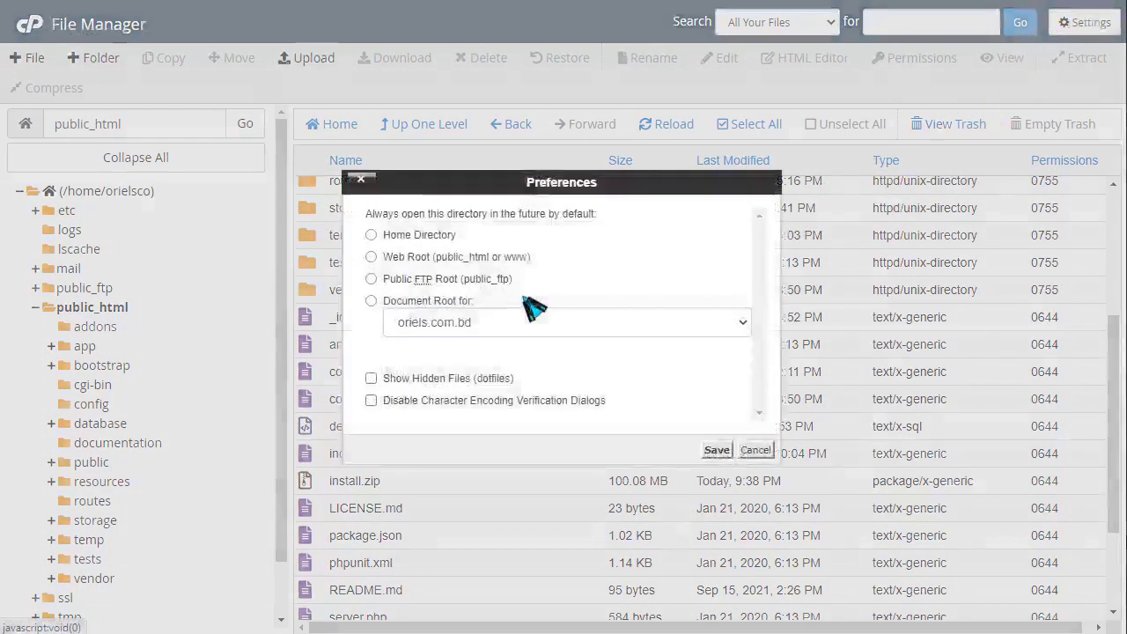
left_click(398, 380)
left_click(397, 400)
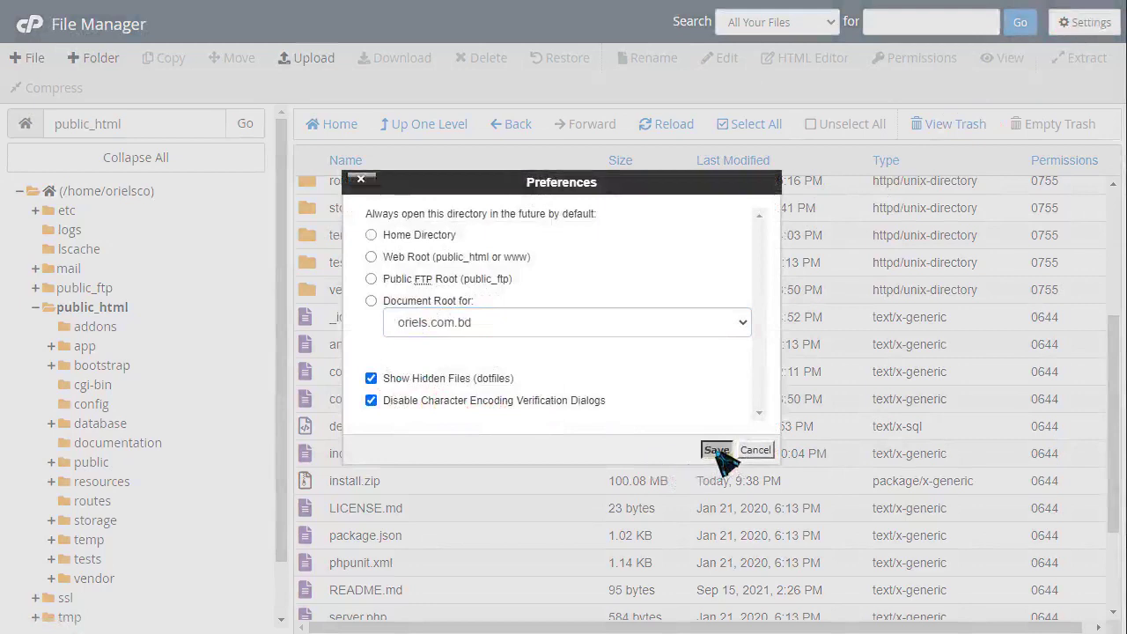
left_click(717, 450)
scroll(440, 438, "down", 3)
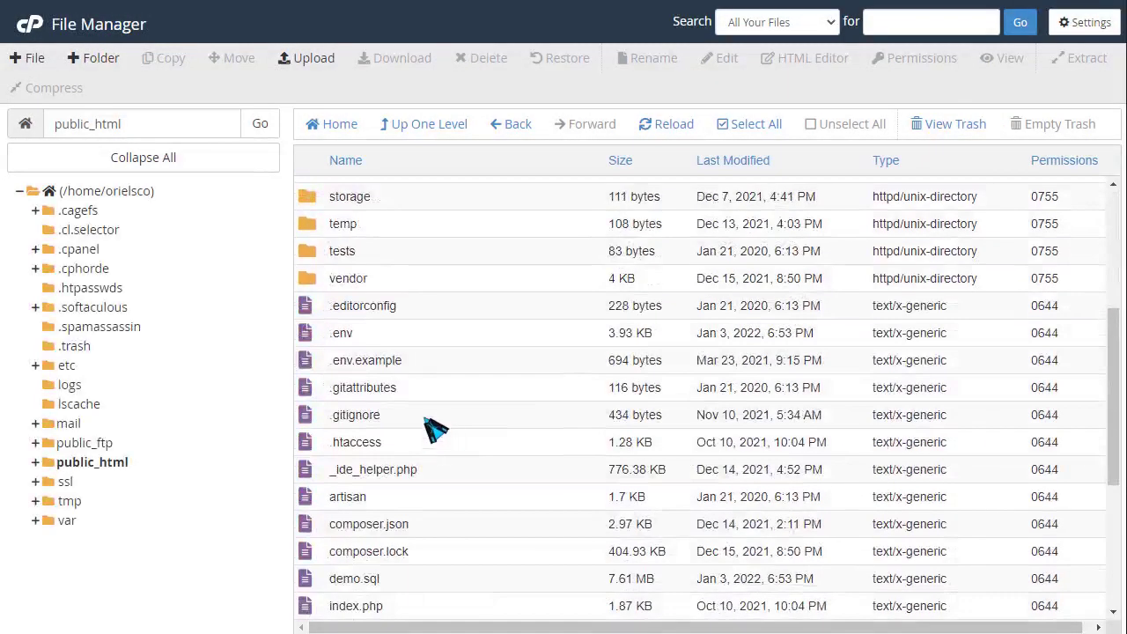
left_click(340, 342)
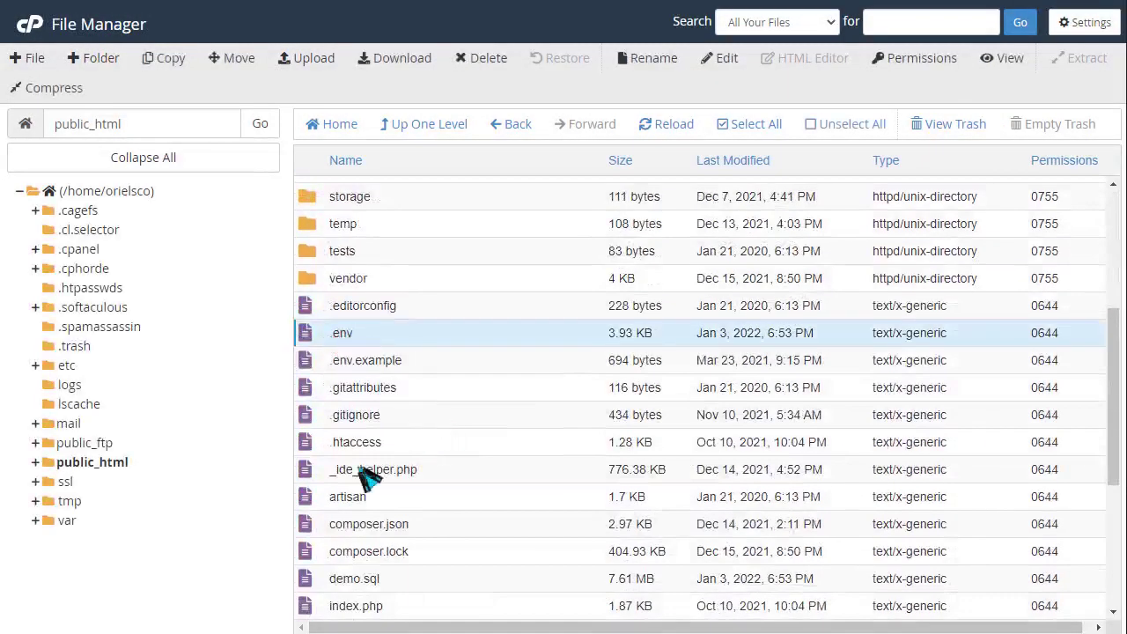
- Edit .env, changing APP_TIMEZONE to UTC-8 and DB_HOST from 127.0.0.1 to localhost
right_click(340, 344)
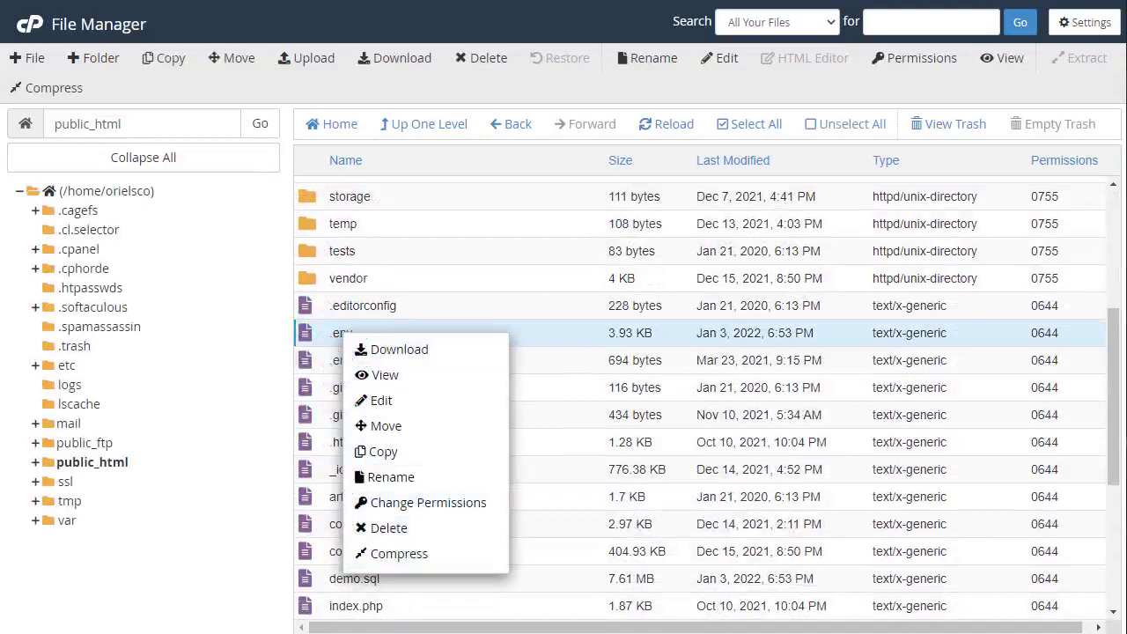
left_click(397, 401)
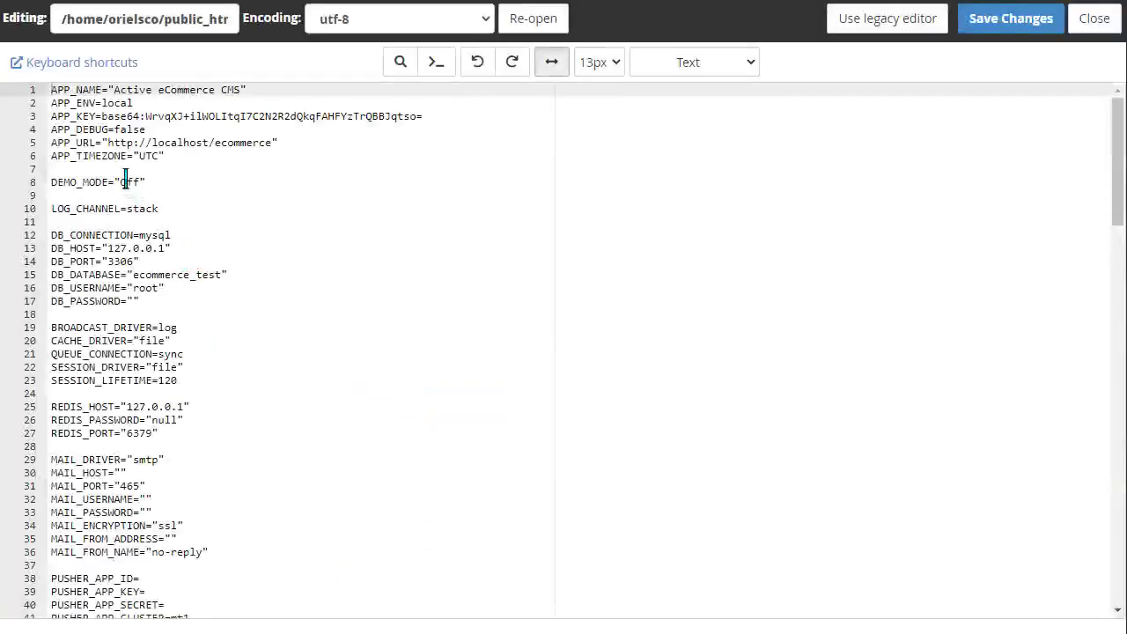
left_click_drag(108, 143, 275, 145)
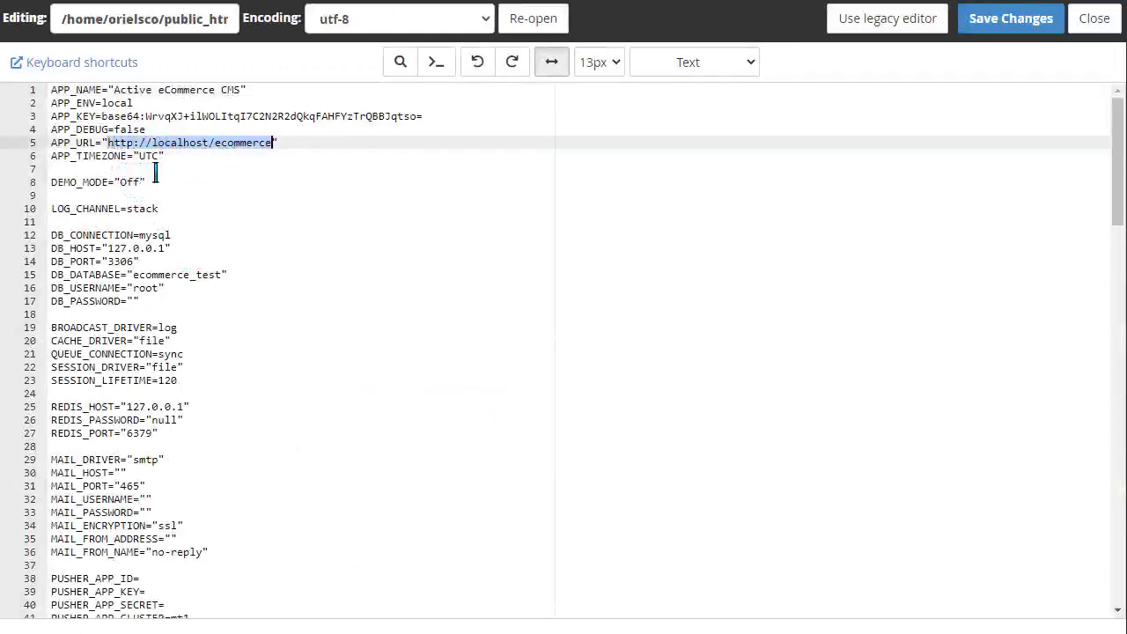
double_click(150, 158)
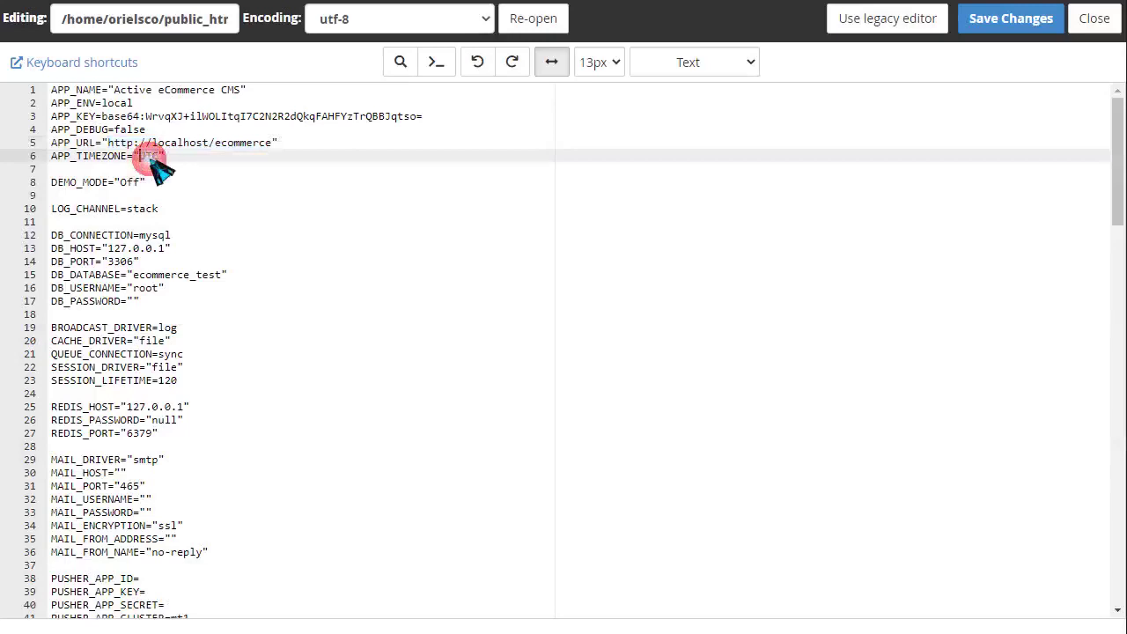
left_click(162, 158)
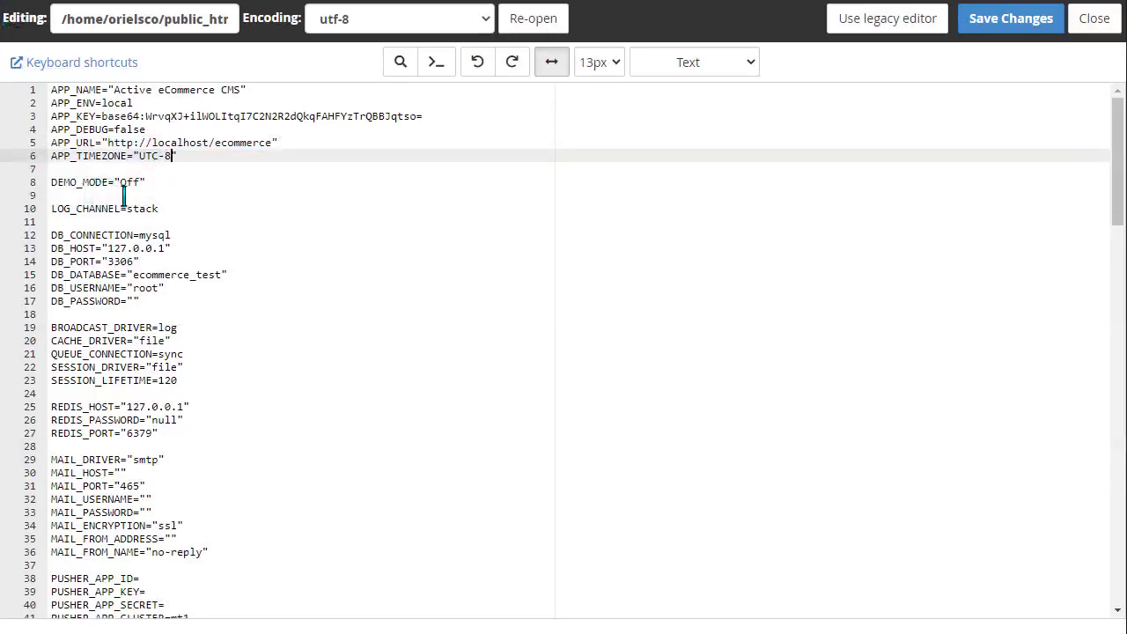
double_click(131, 182)
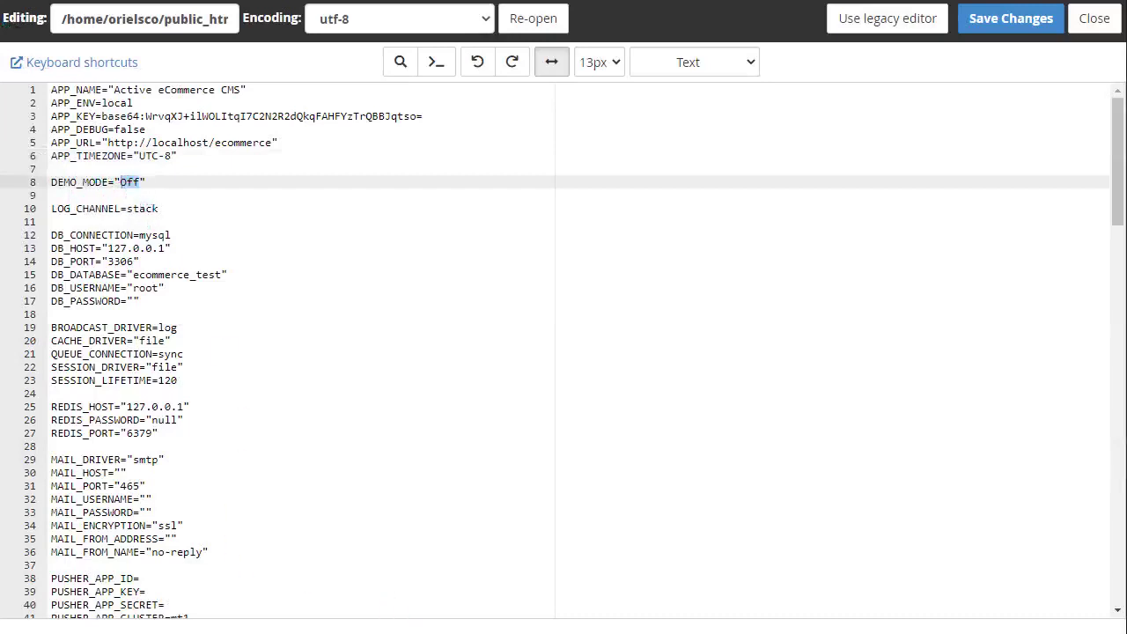
left_click_drag(108, 249, 166, 254)
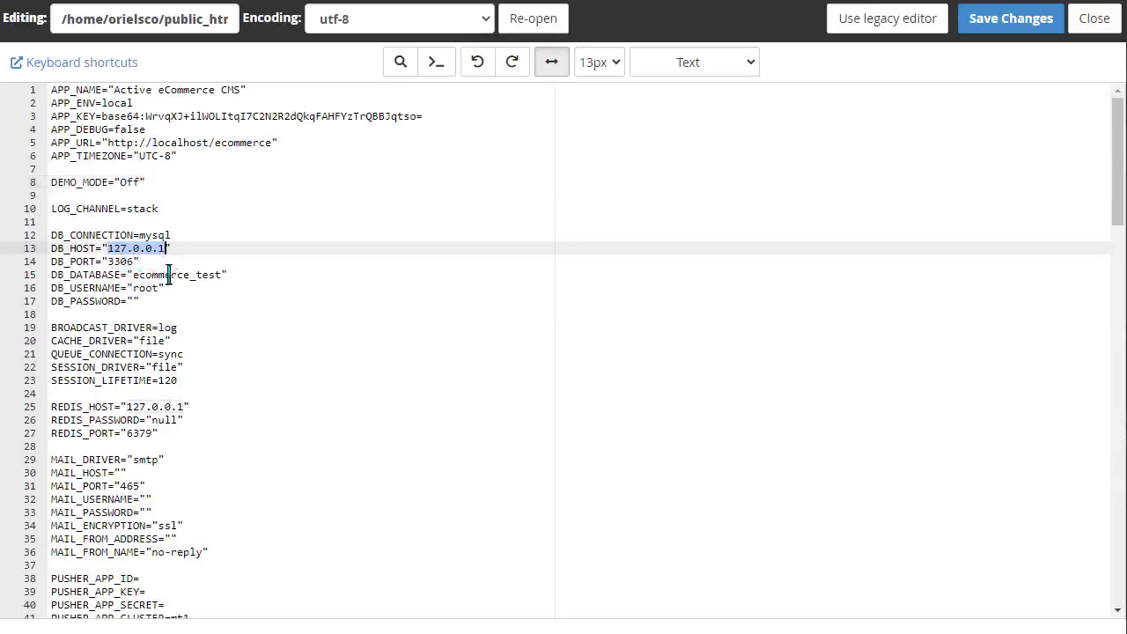
type("localhost")
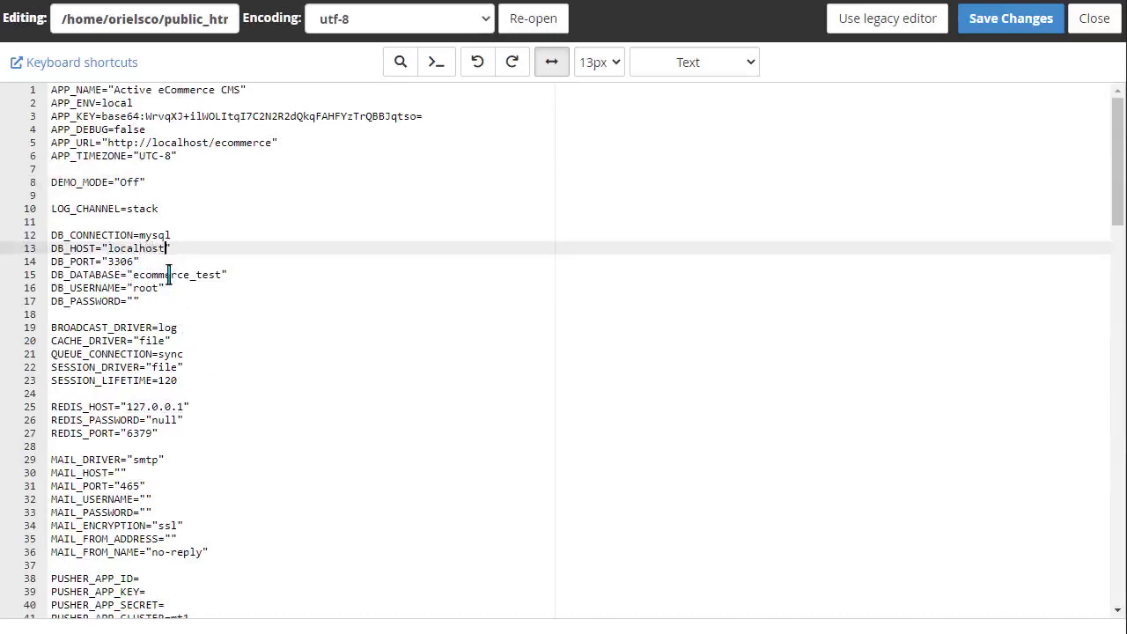
- Paste the hosting database name and user into DB_DATABASE and DB_USERNAME, then save .env
double_click(181, 276)
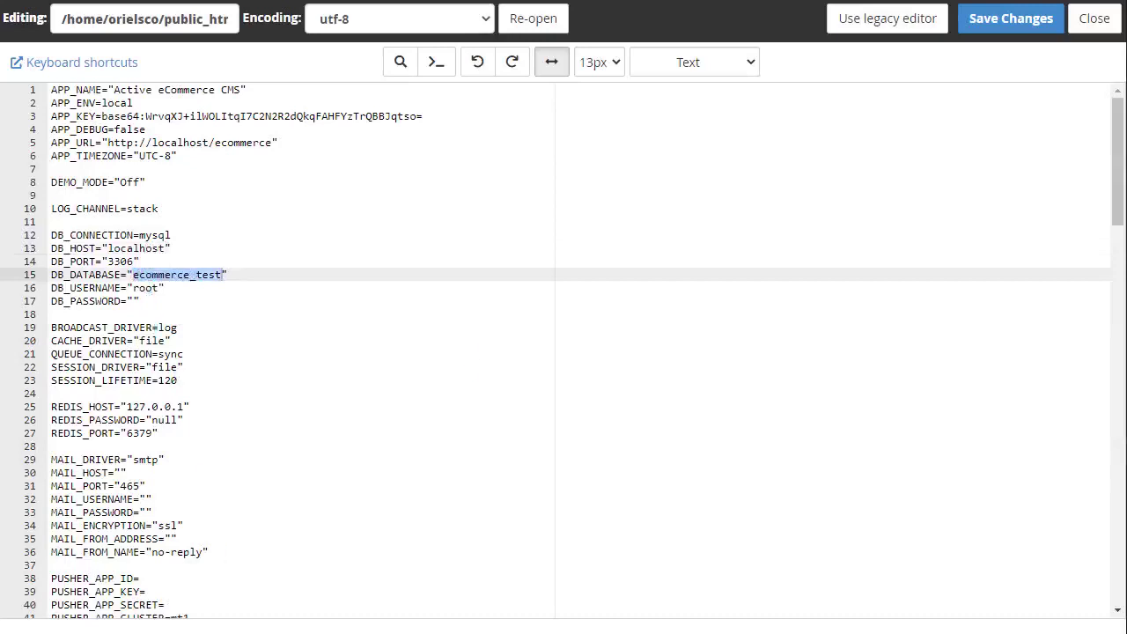
key("alt+Tab")
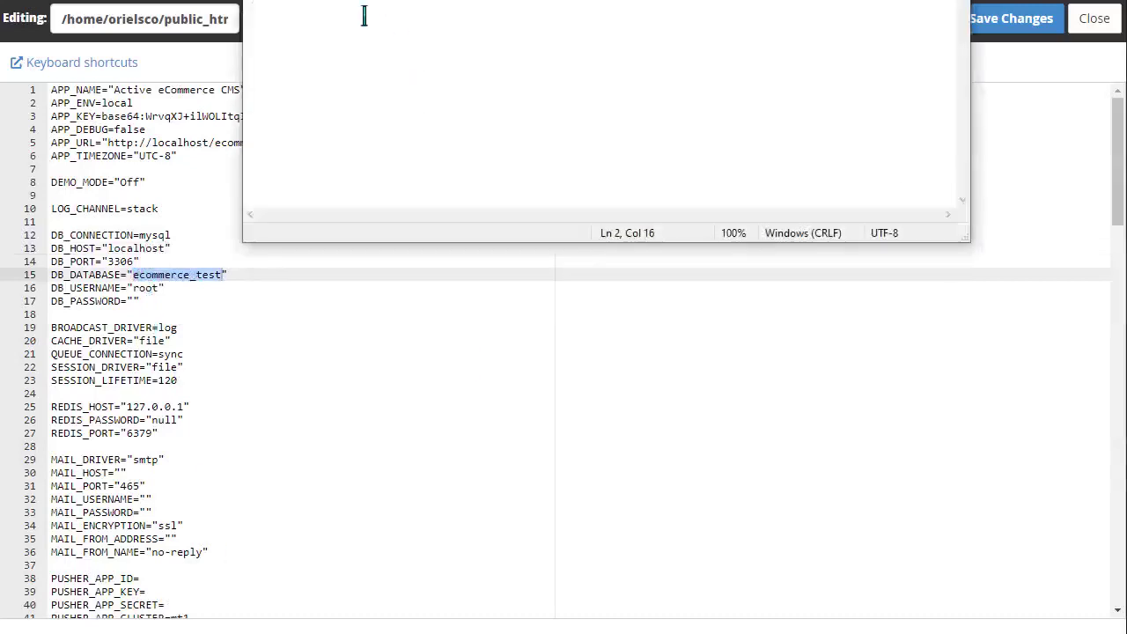
key("alt+Tab")
double_click(181, 277)
type("orielsco_hotlan")
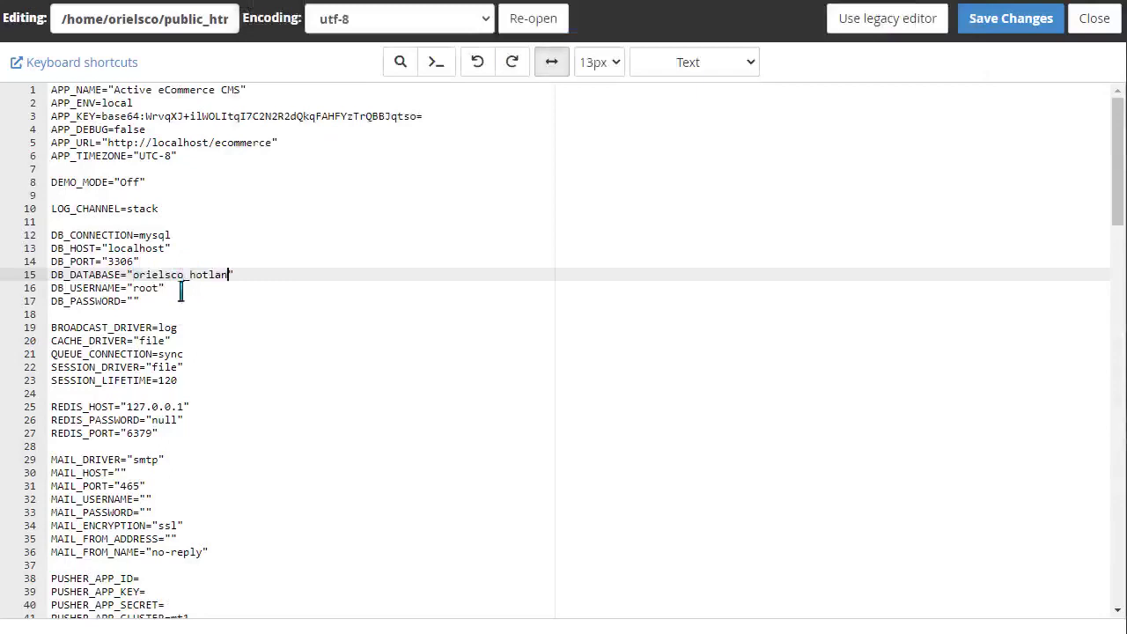
double_click(146, 289)
type("orielsco_hotlan")
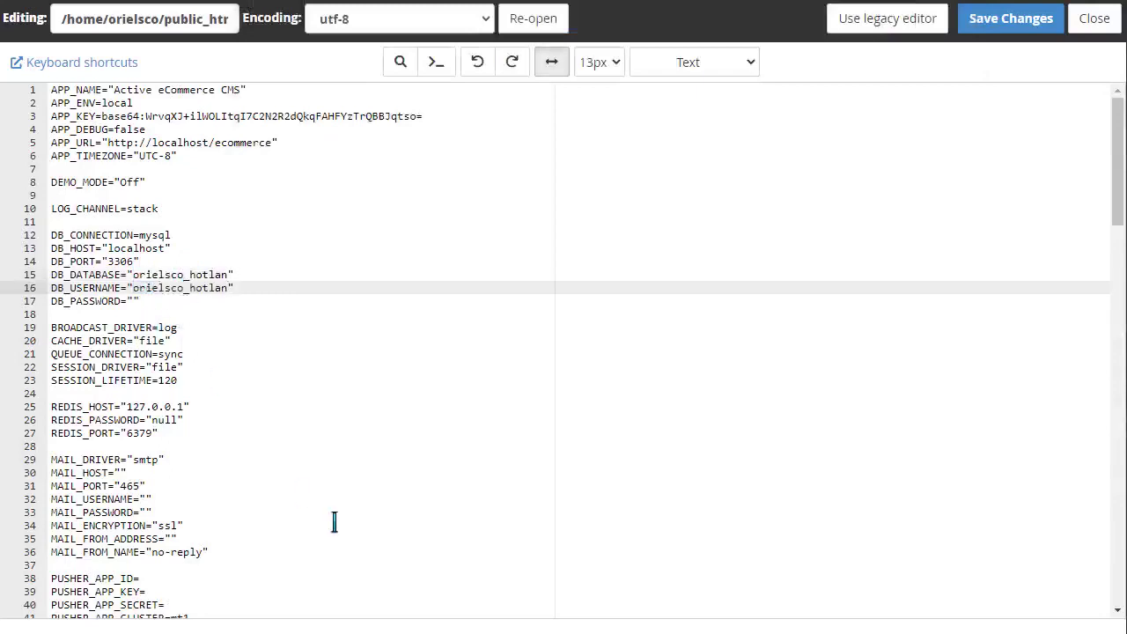
key("ctrl+s")
scroll(238, 395, "down", 5)
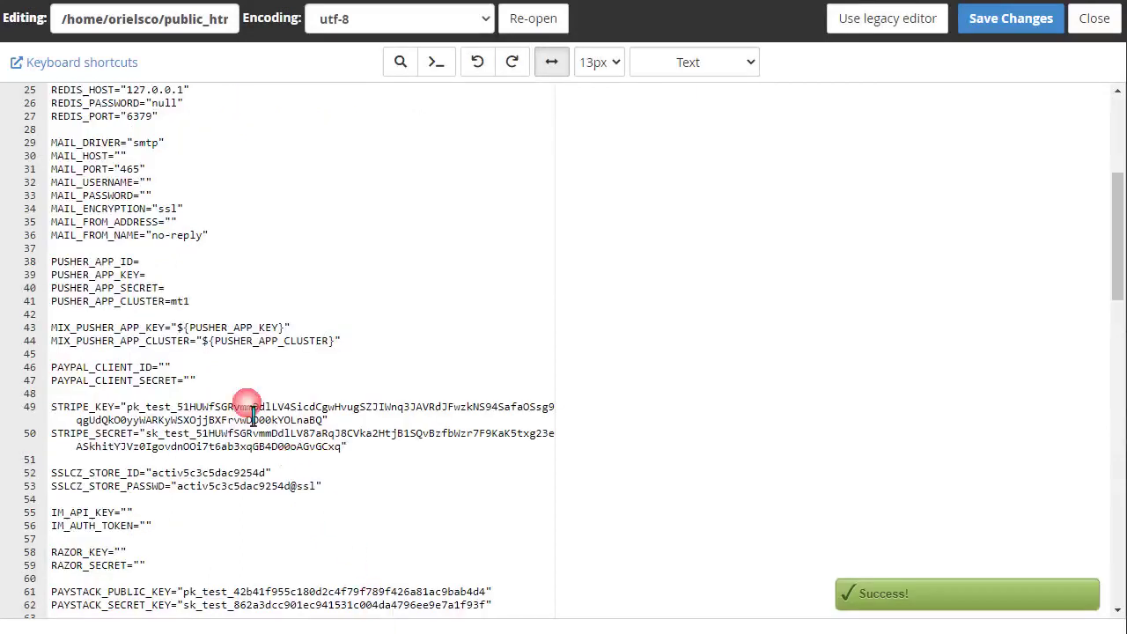
left_click(1011, 17)
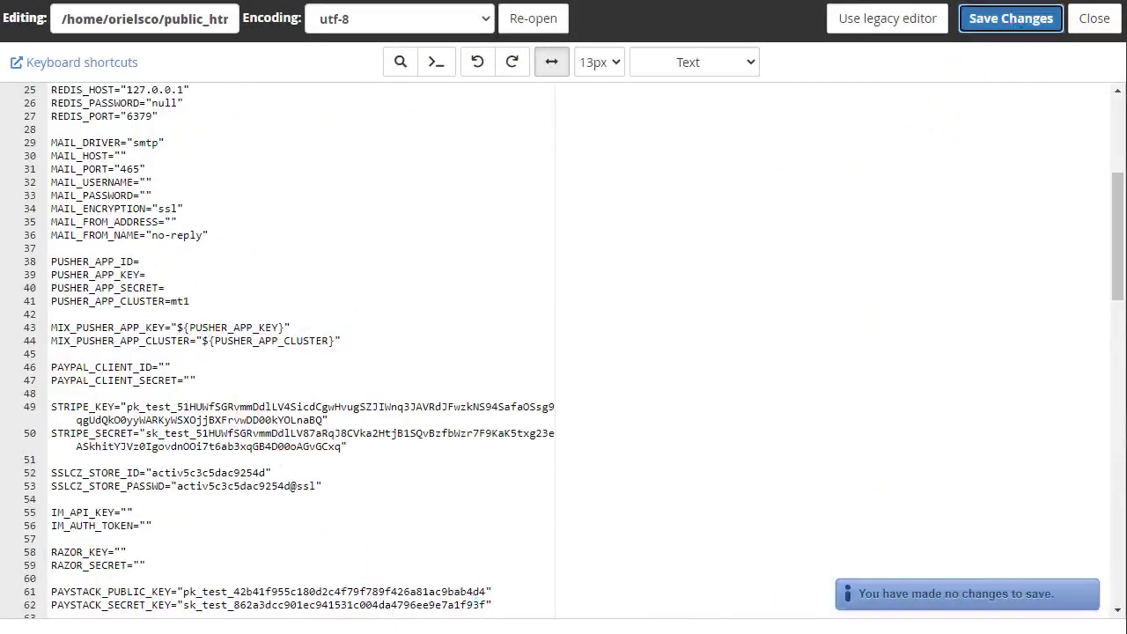
left_click(99, 2)
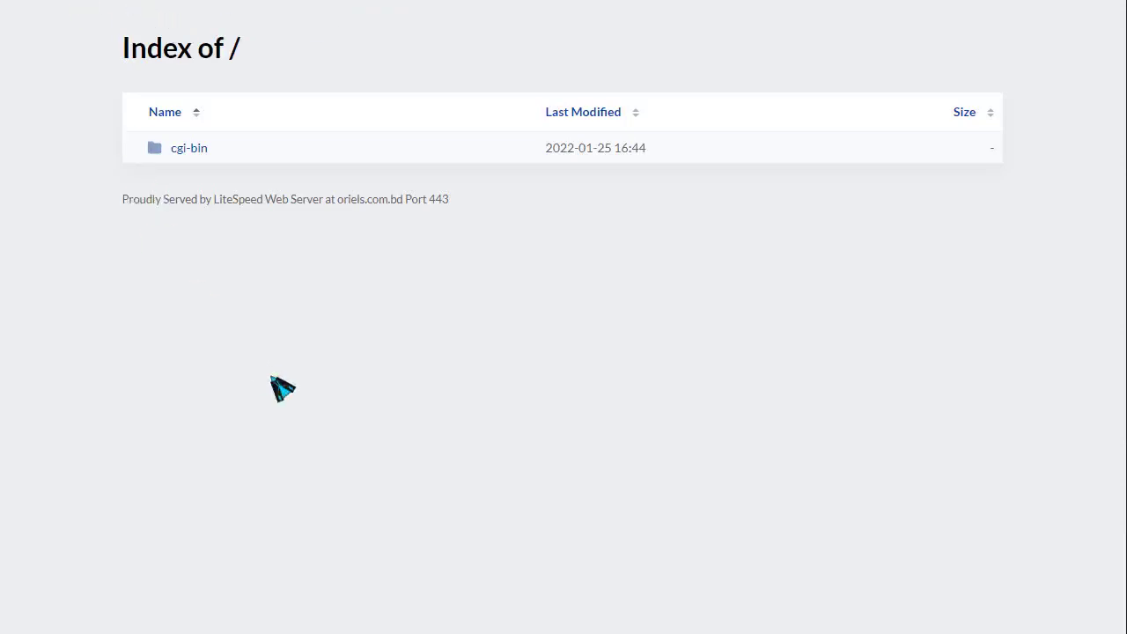
- Reload the site, start installation, and pass the all-green permission check to the activation form
key("F5")
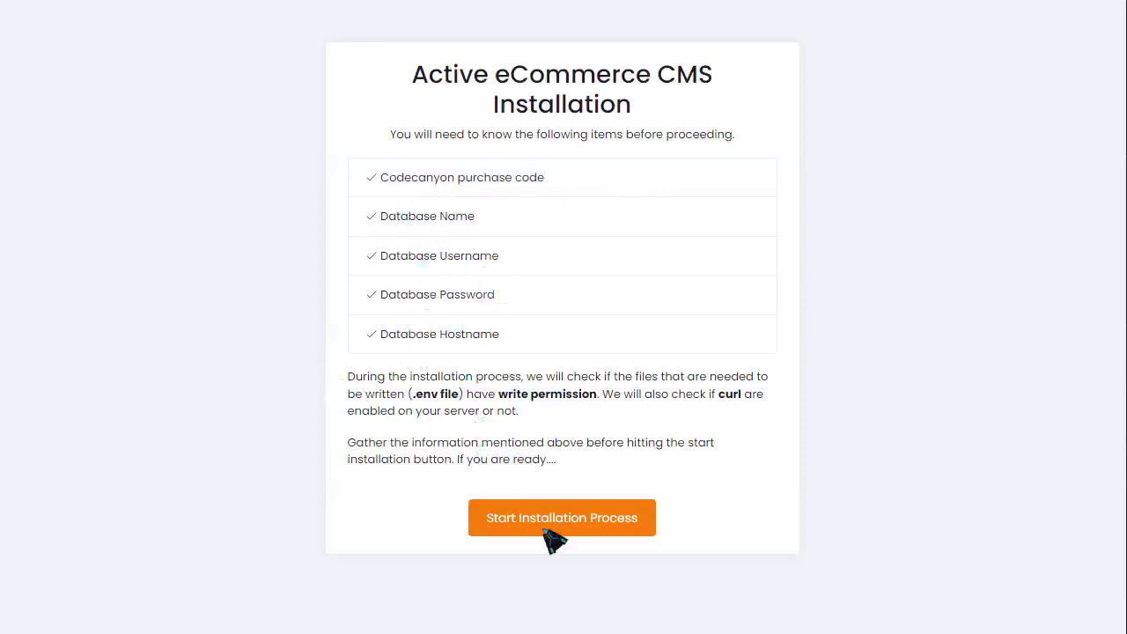
left_click(573, 517)
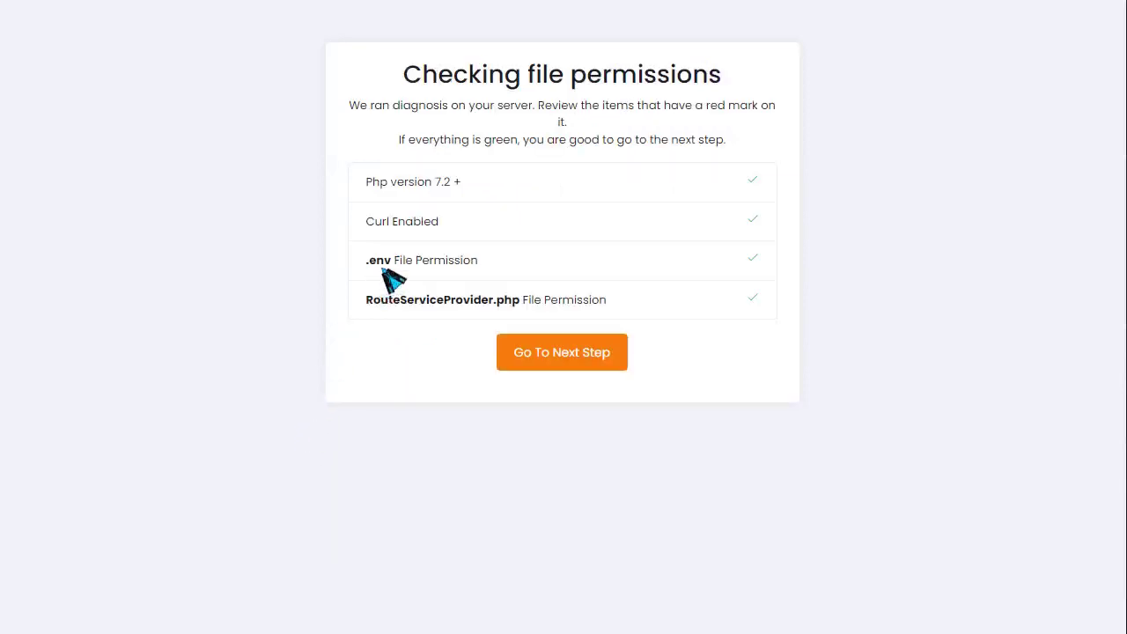
left_click(476, 181)
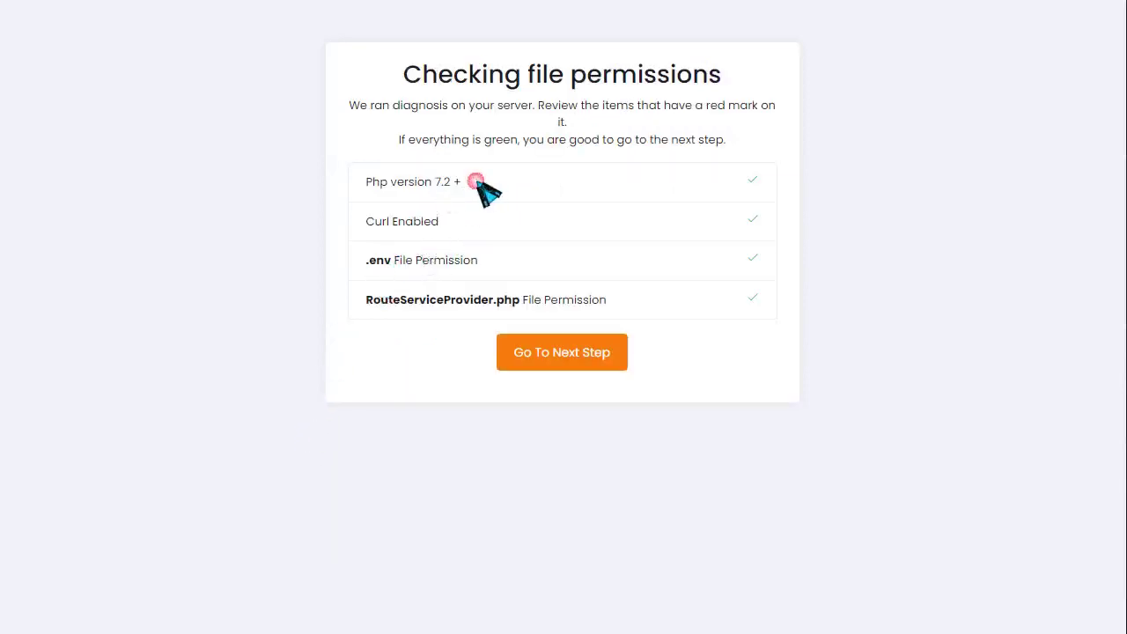
left_click_drag(396, 183, 489, 181)
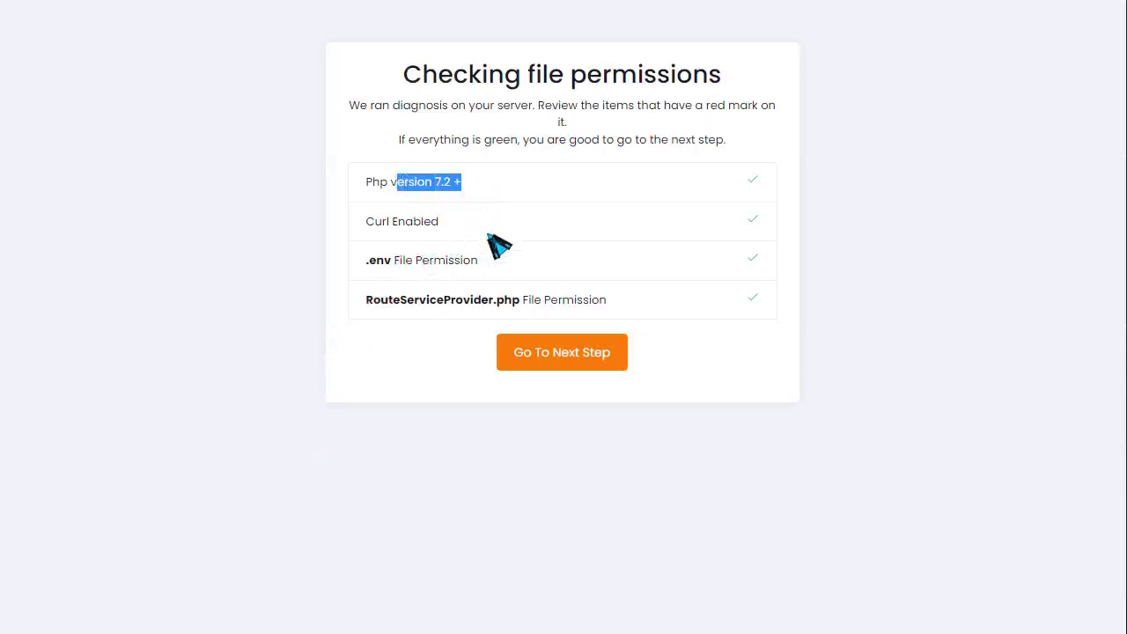
left_click(564, 361)
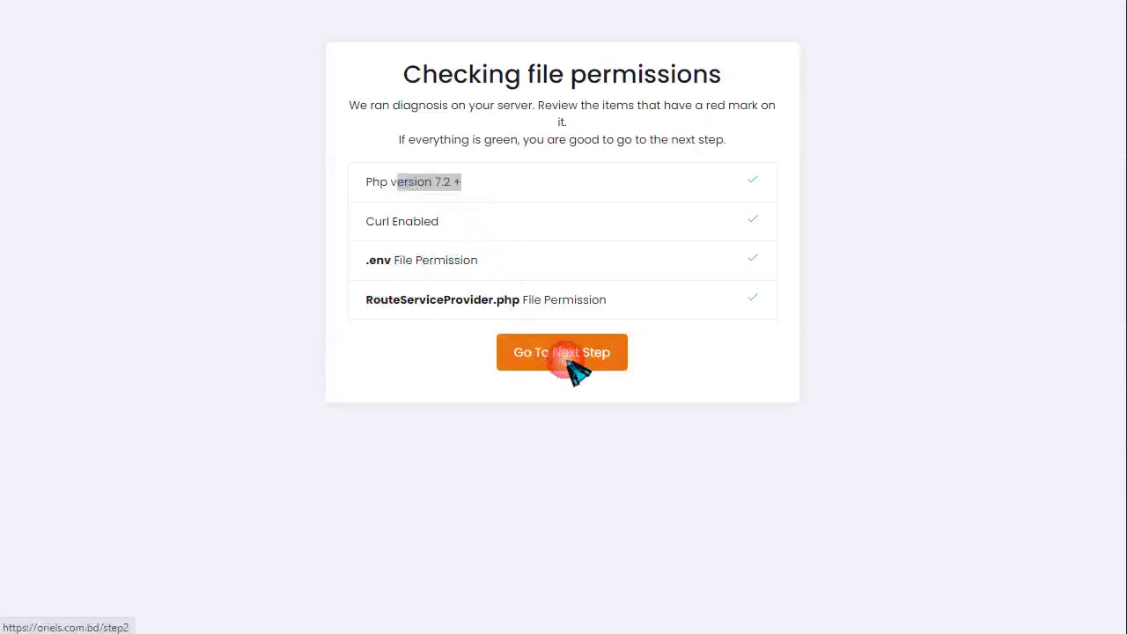
left_click(577, 240)
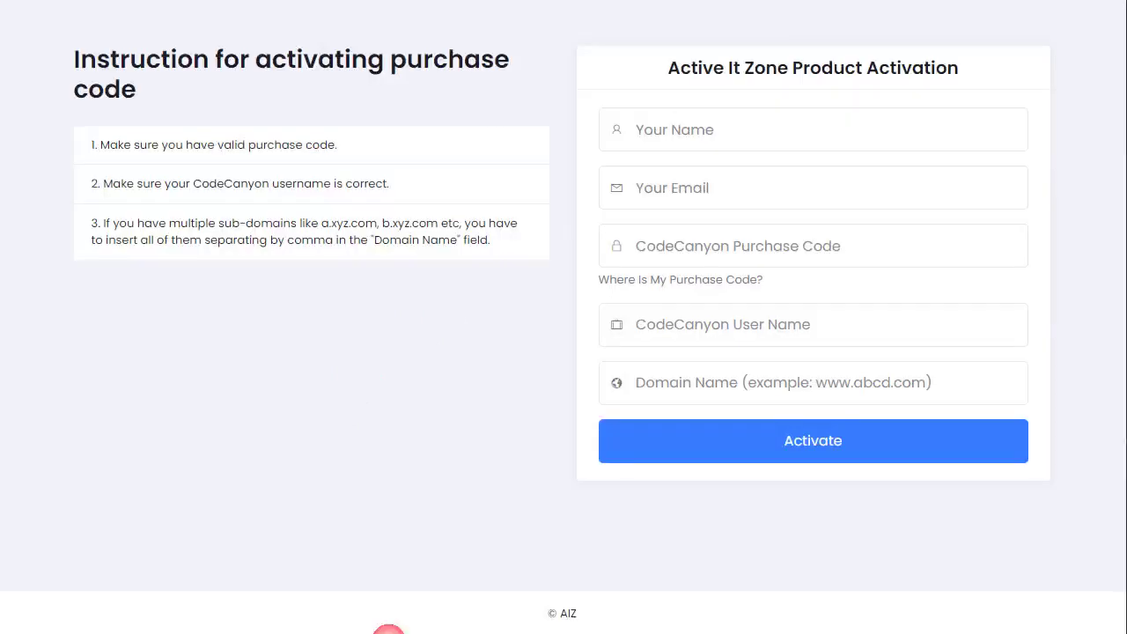
- Enter the admin's name and e-mail in the activation form
left_click(702, 147)
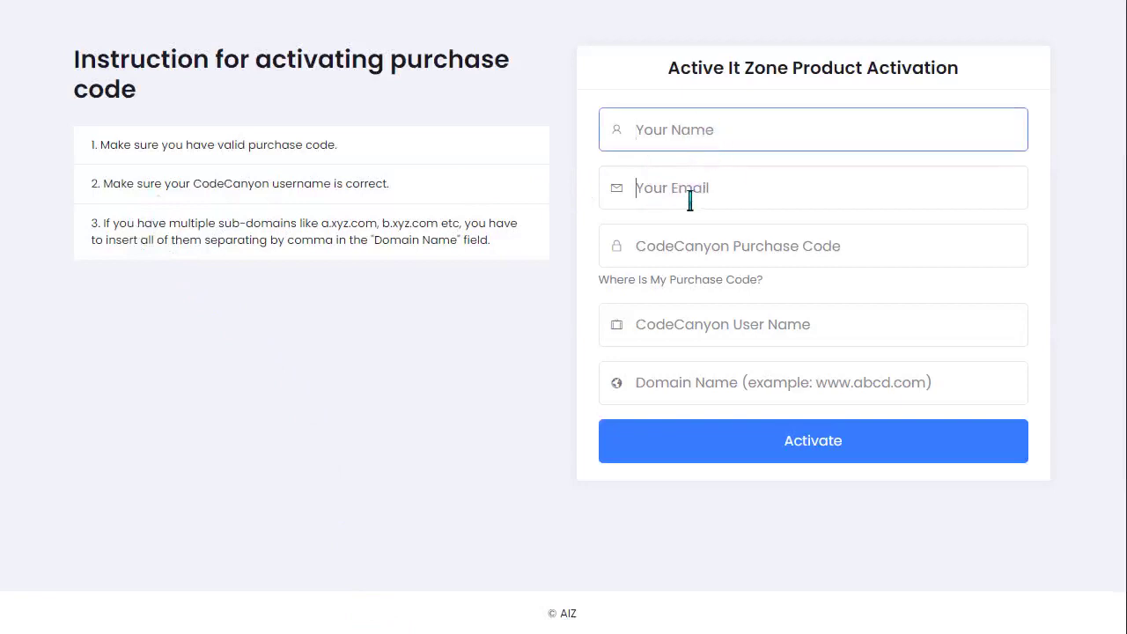
left_click(708, 253)
left_click(683, 329)
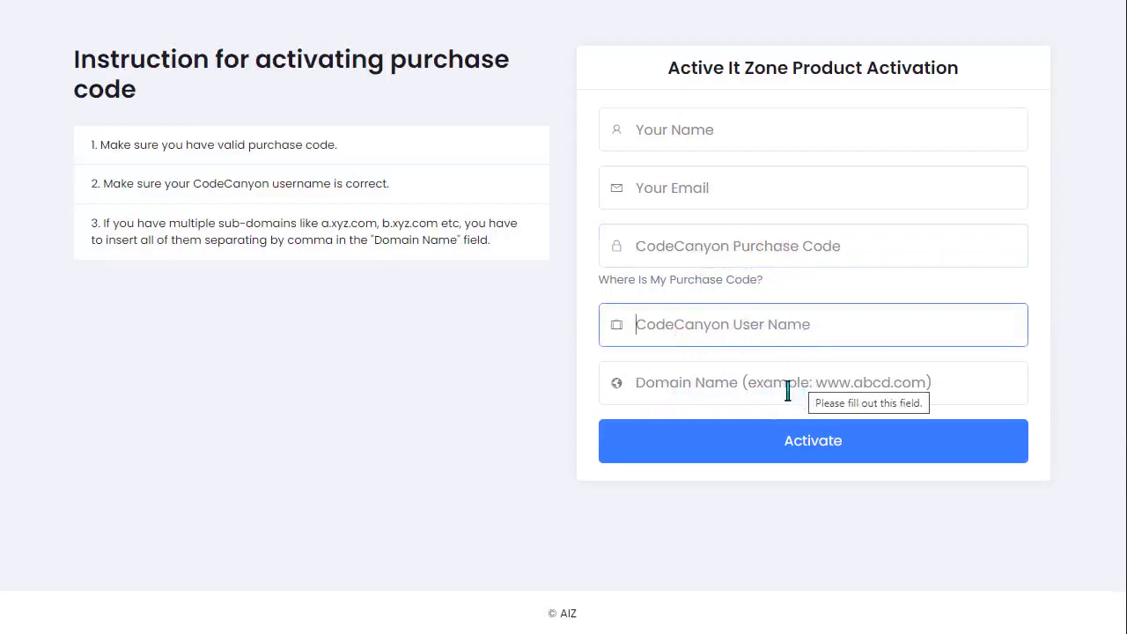
left_click(715, 137)
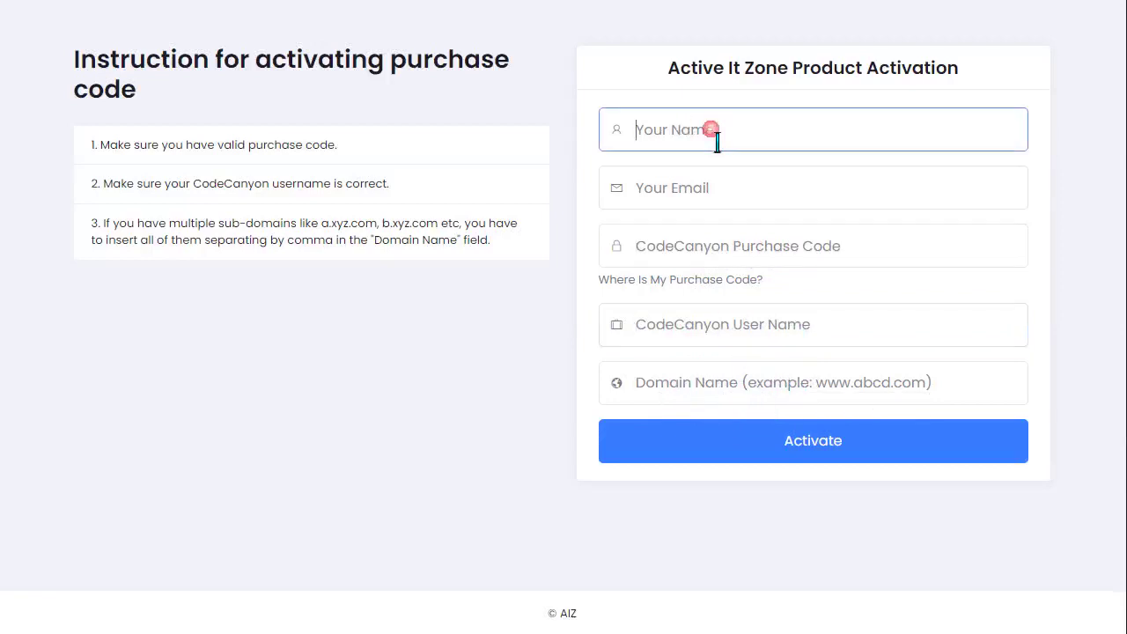
type("ADmin")
key("Tab")
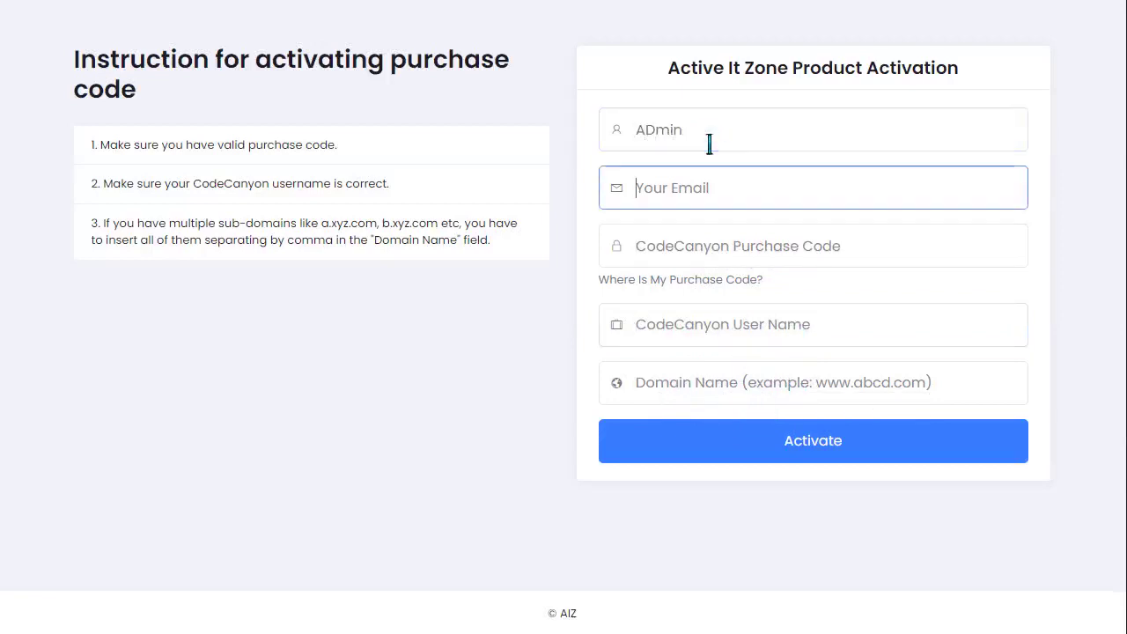
type("admin@gmail.com")
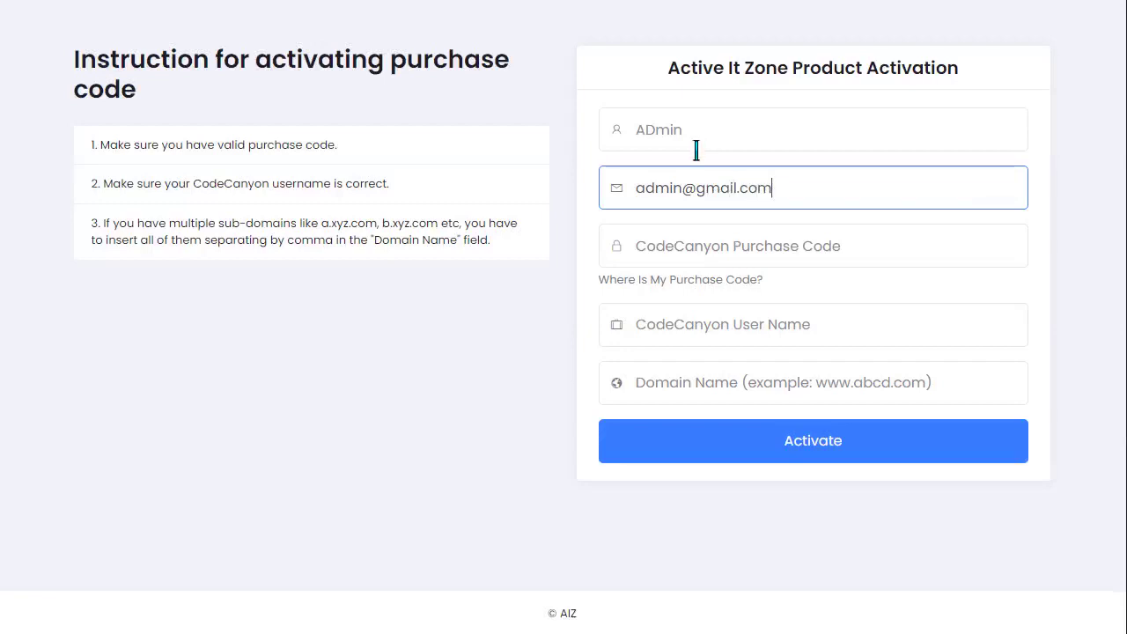
left_click(729, 256)
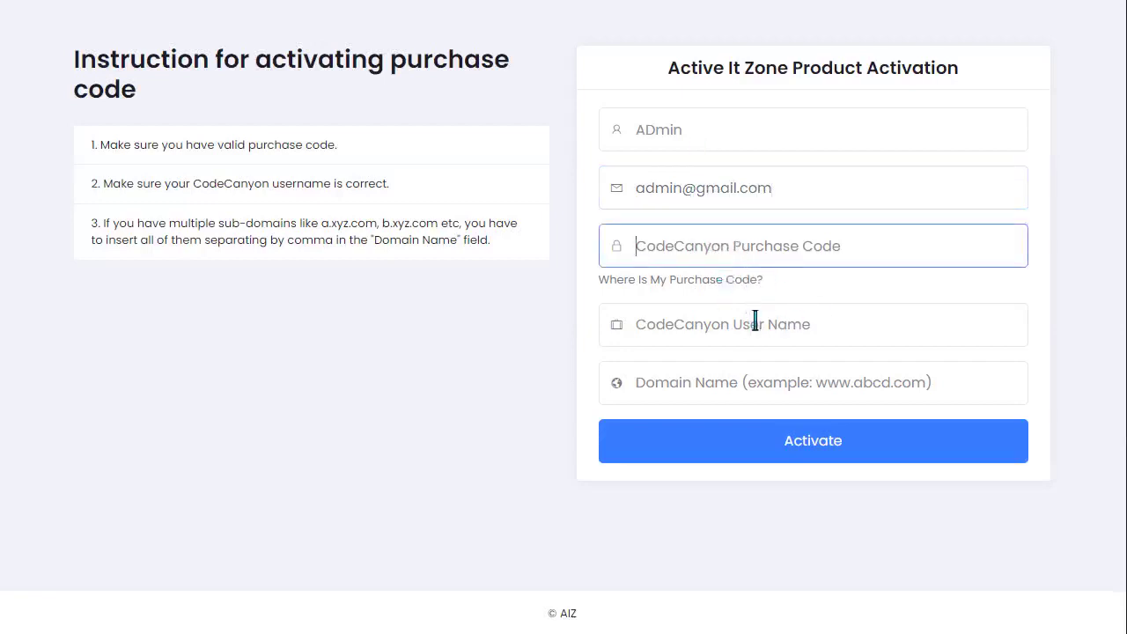
left_click(699, 396)
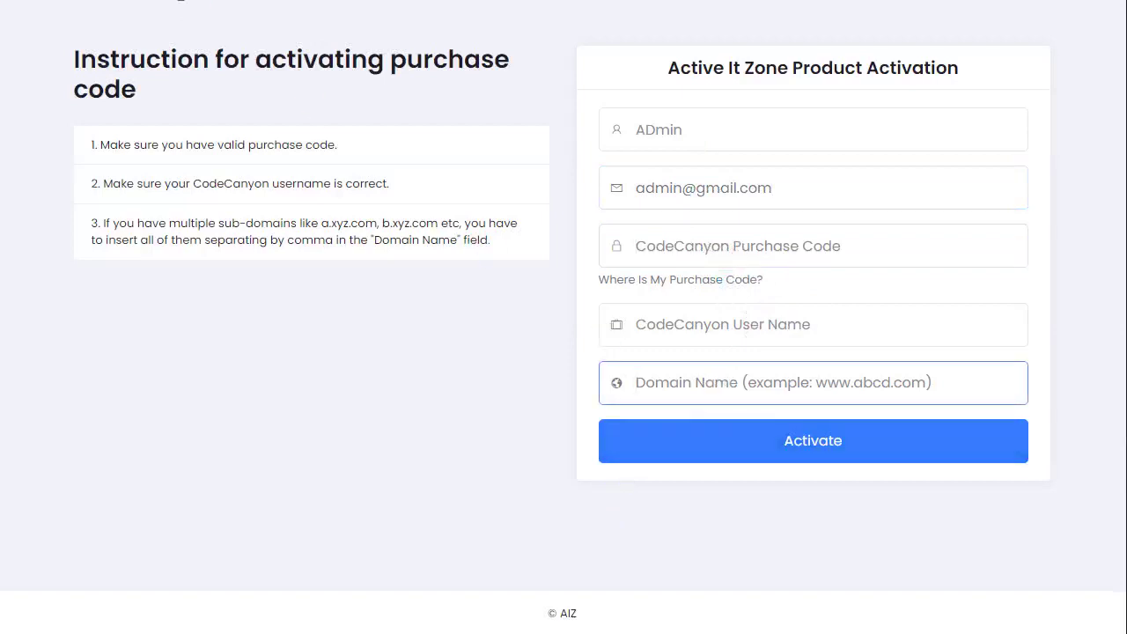
left_click(6, 4)
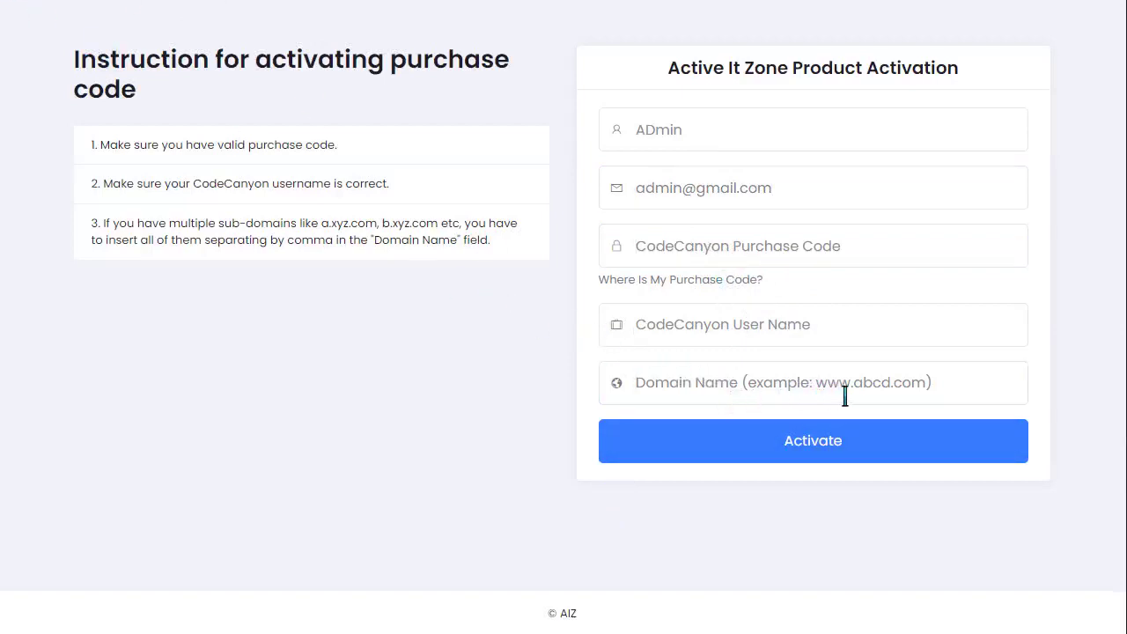
left_click(903, 385)
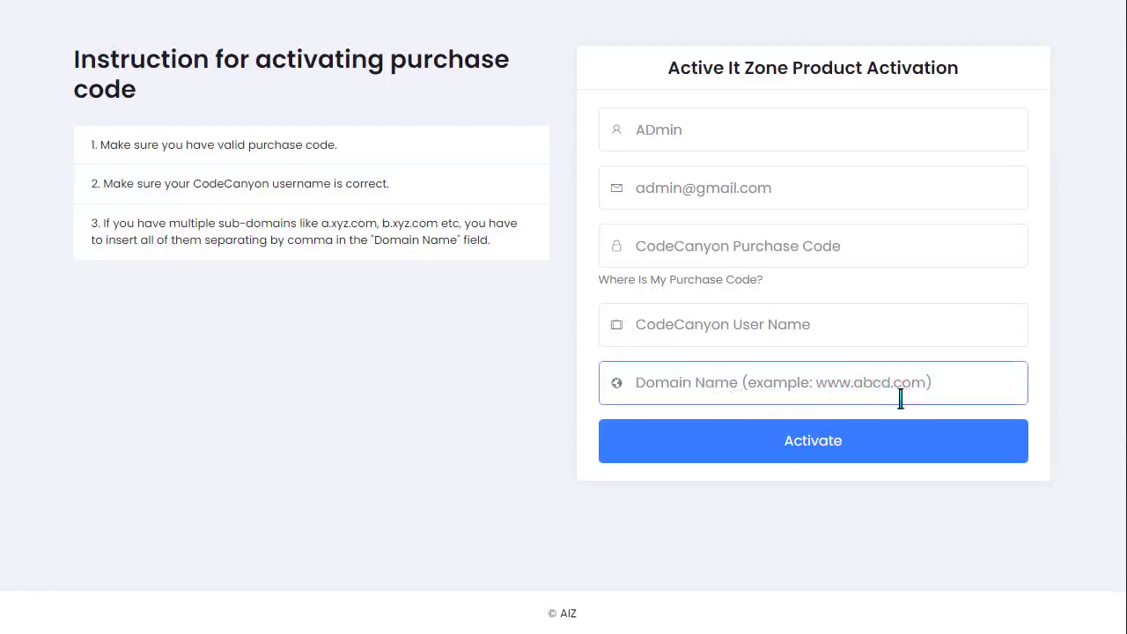
type("https://activeitzone.com/")
left_click_drag(689, 392, 626, 384)
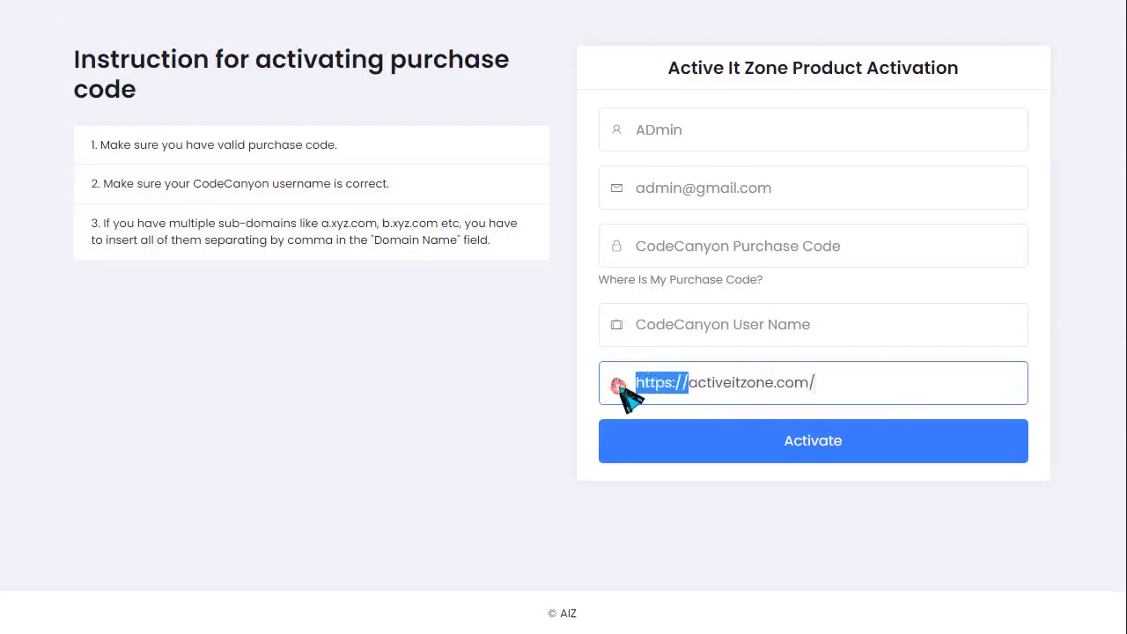
key("BackSpace")
left_click(801, 396)
key("BackSpace")
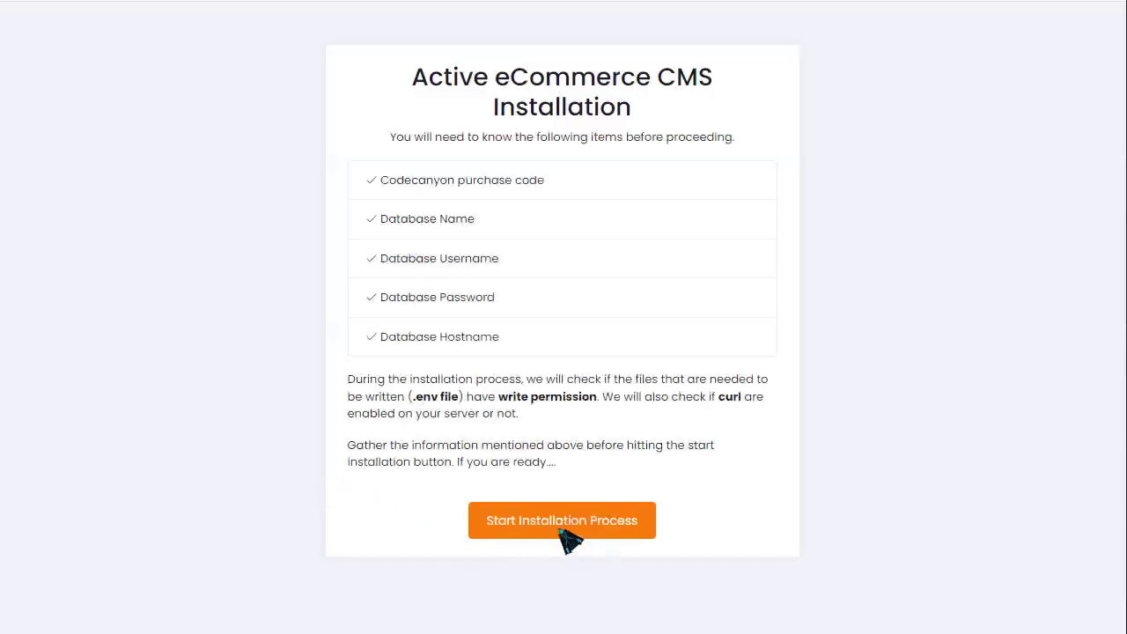
- Restart installation, pass the permission check, and submit a purchase code to reach Database setup
left_click(561, 528)
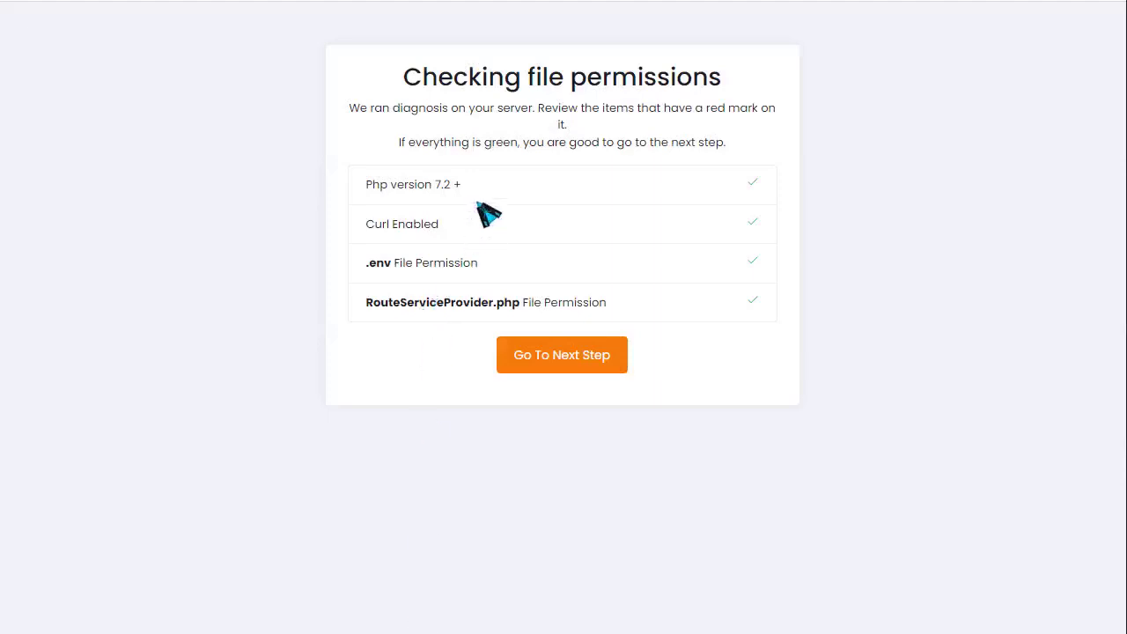
left_click(556, 356)
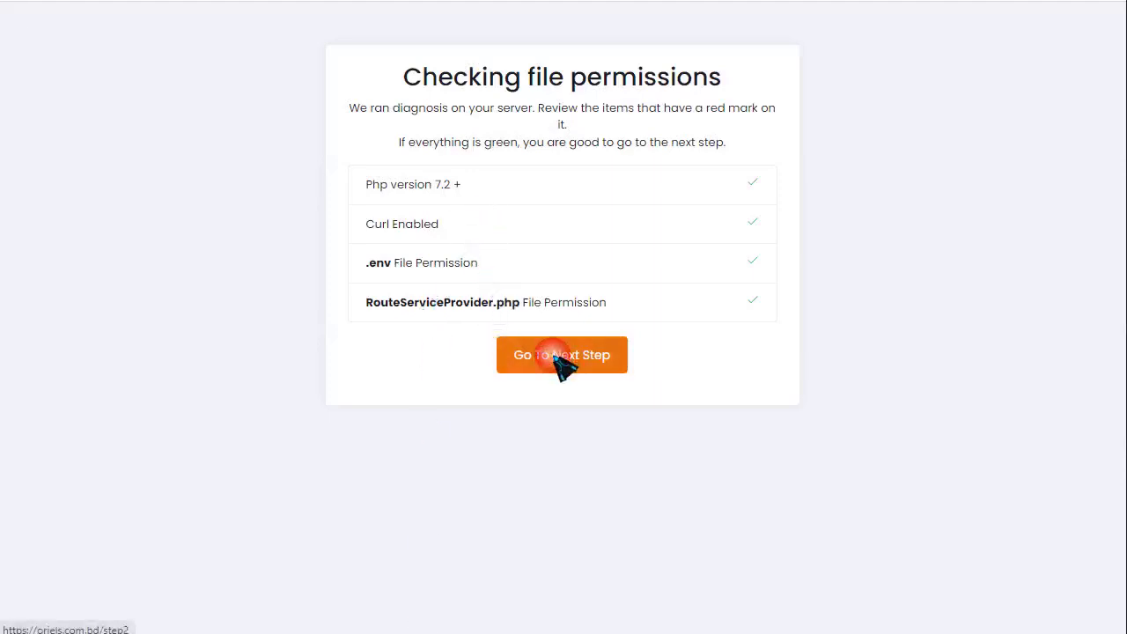
left_click(555, 254)
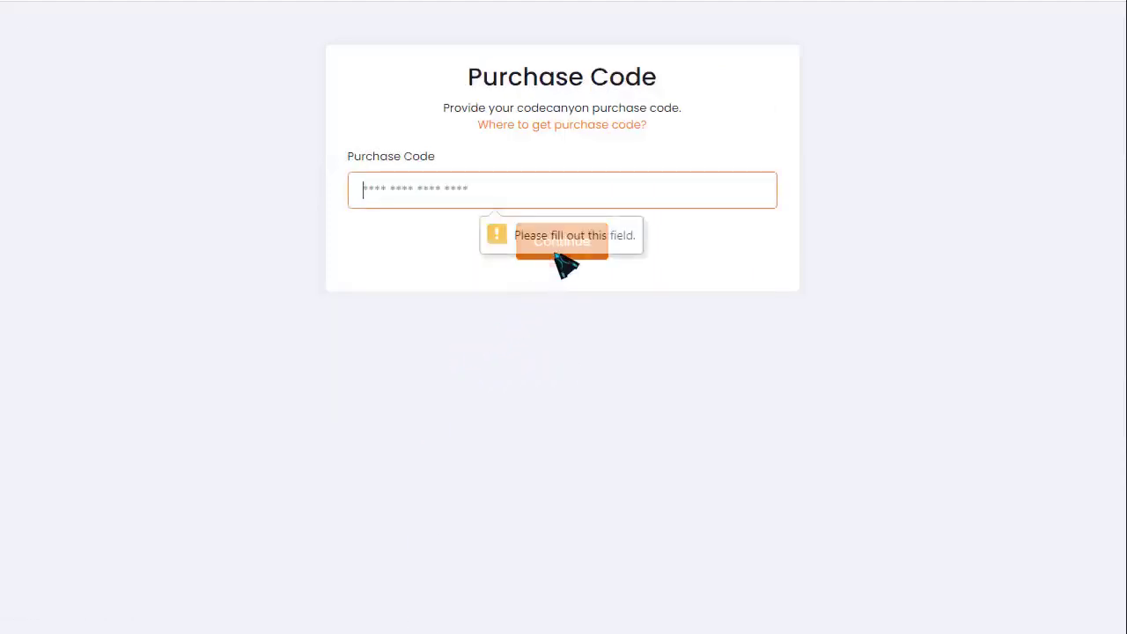
type("123456789")
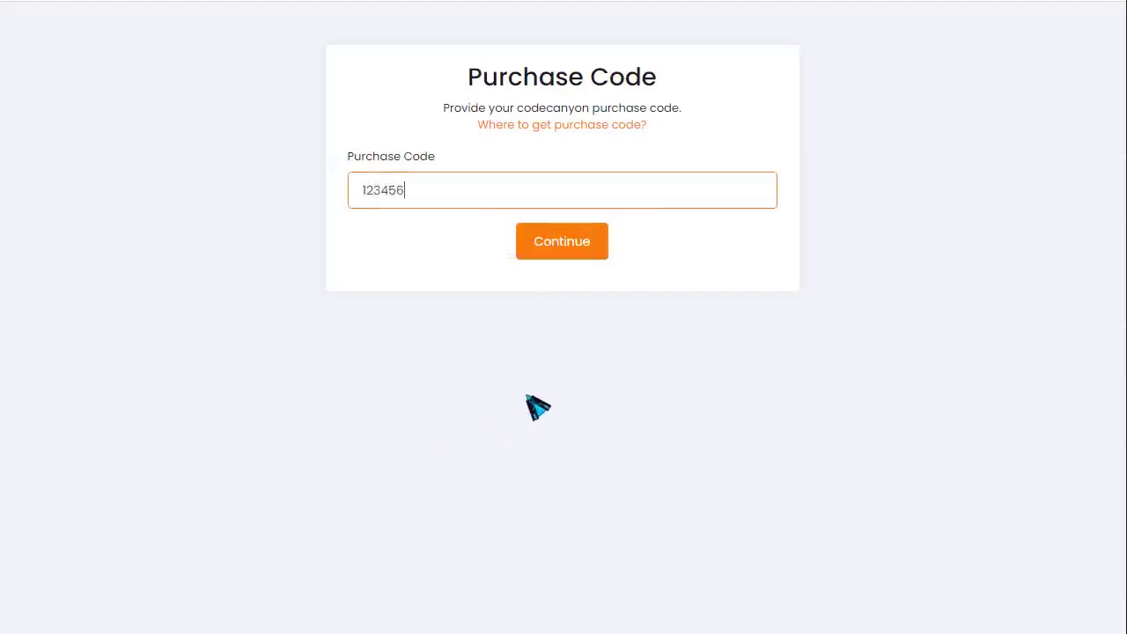
left_click(581, 235)
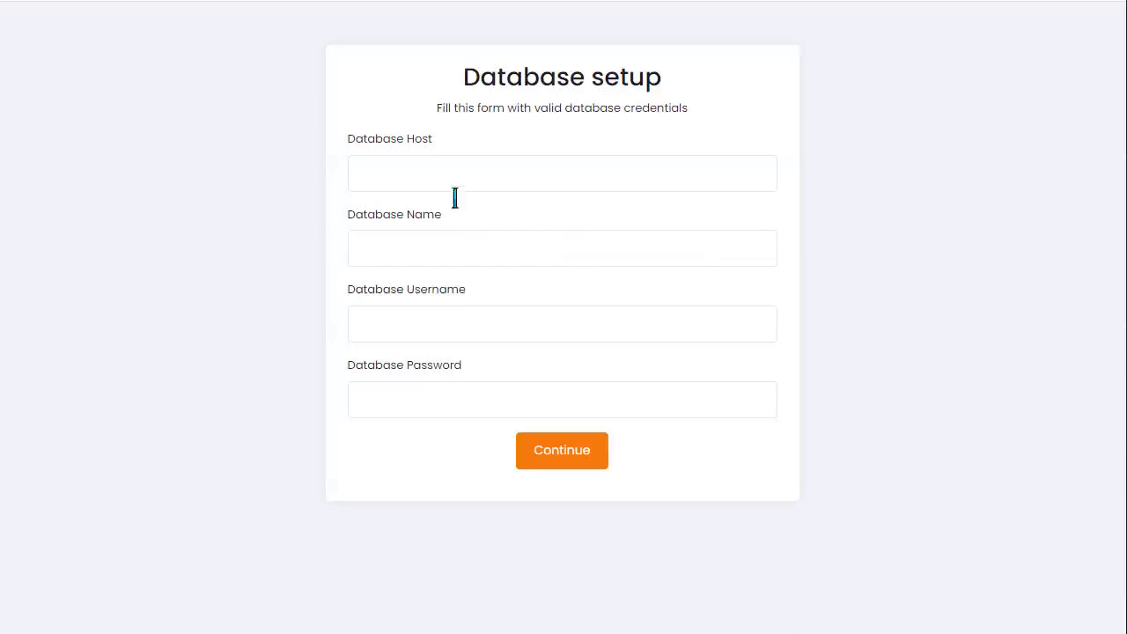
- Paste the database name, username and password, submit, and decline Chrome's password save
left_click(445, 242)
type("orielsco_hotlan")
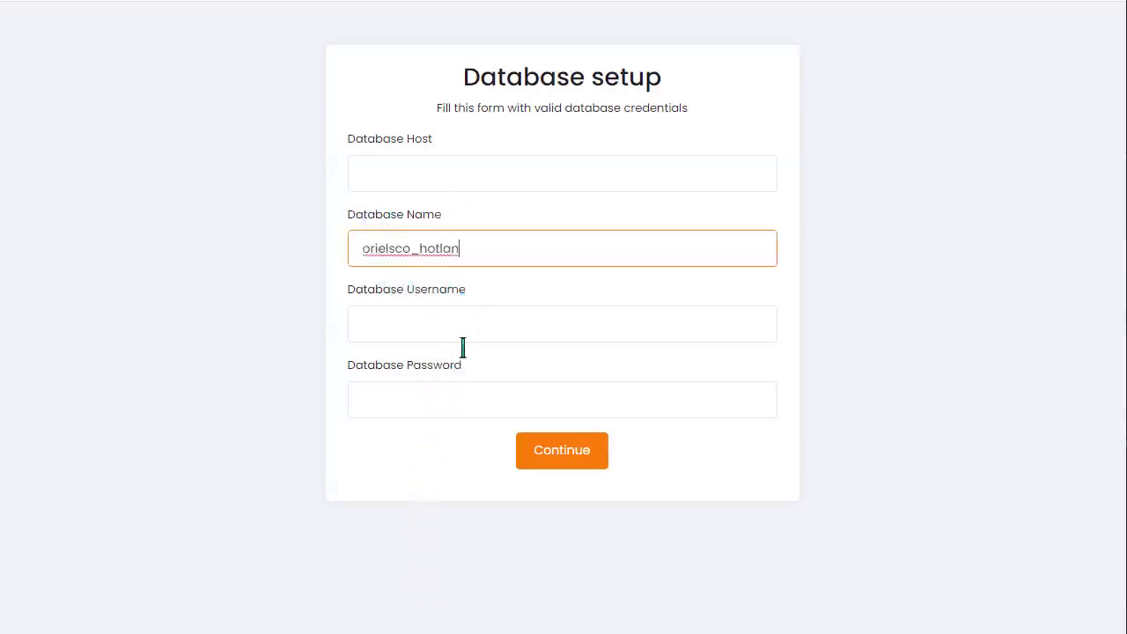
left_click(433, 333)
type("orielsco_hotlan")
left_click(415, 166)
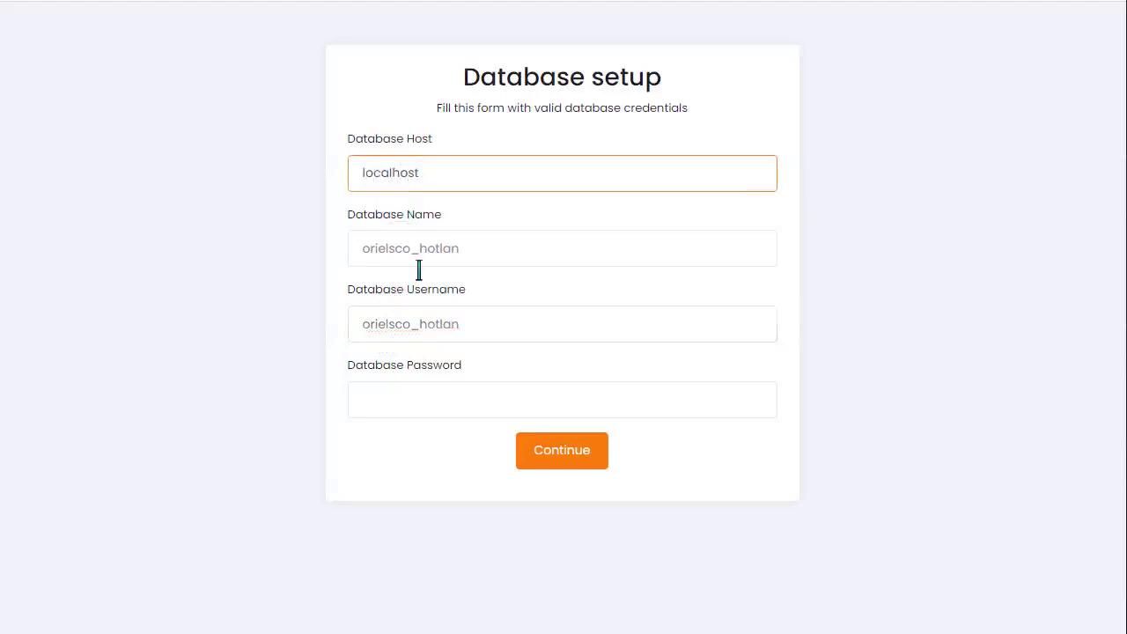
left_click(399, 412)
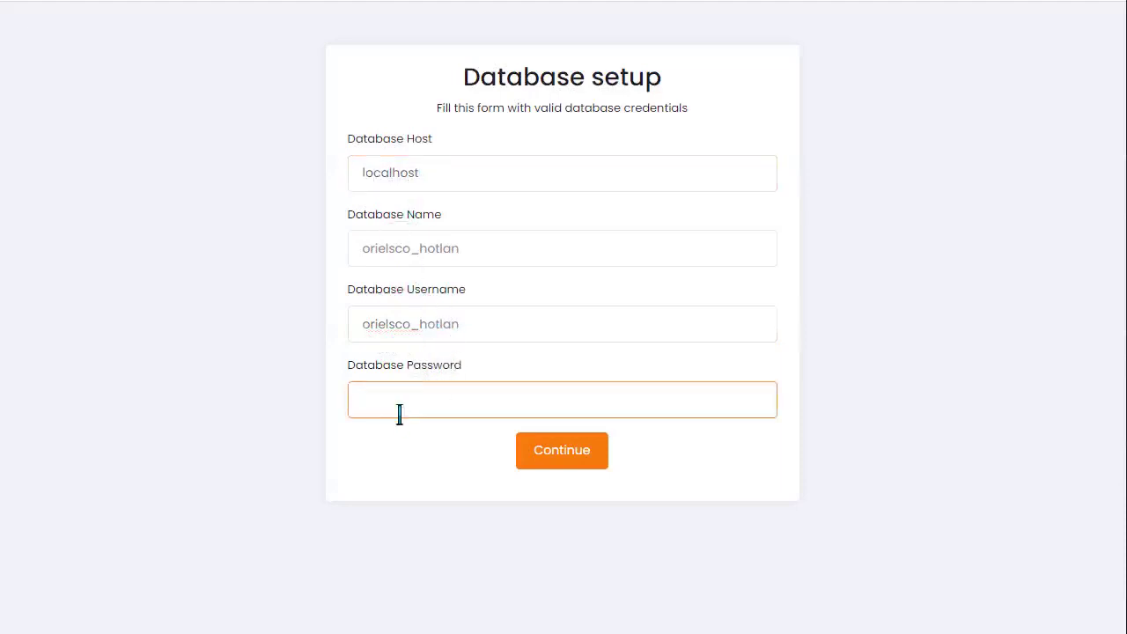
key("ctrl+v")
left_click(521, 457)
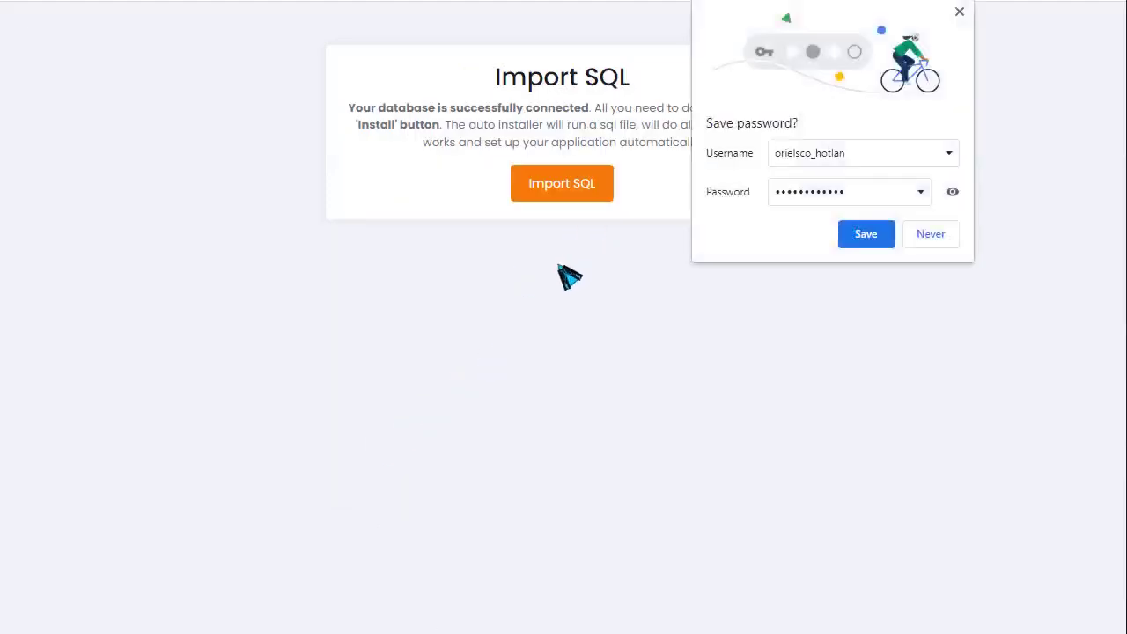
left_click(931, 239)
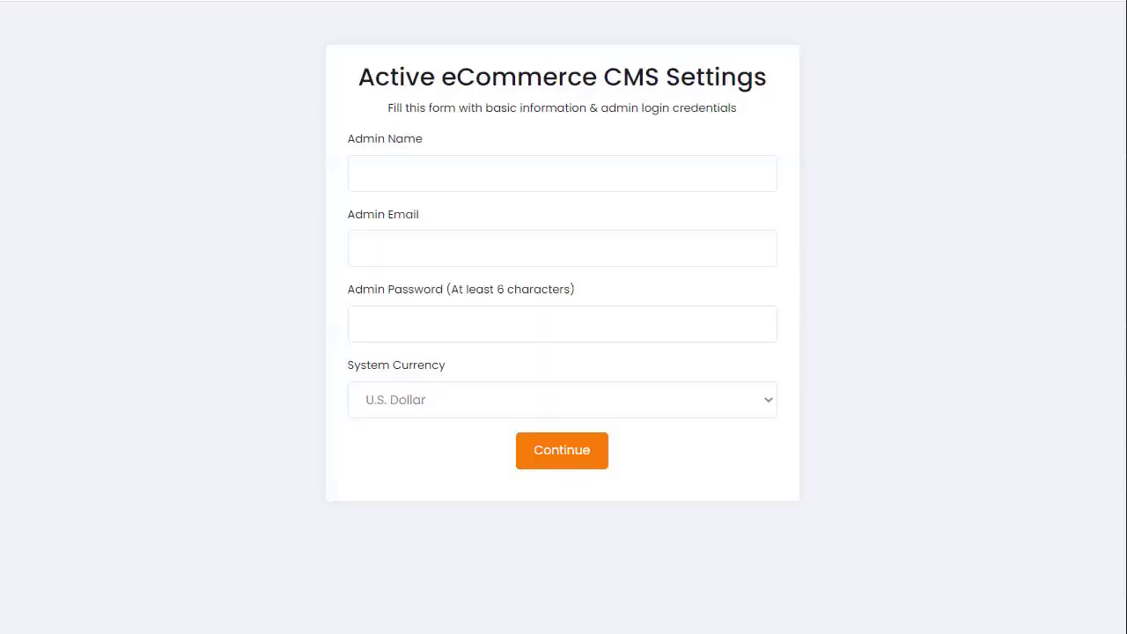
- Fill in admin name, e-mail and password, choose Taka as system currency, and continue
left_click(415, 178)
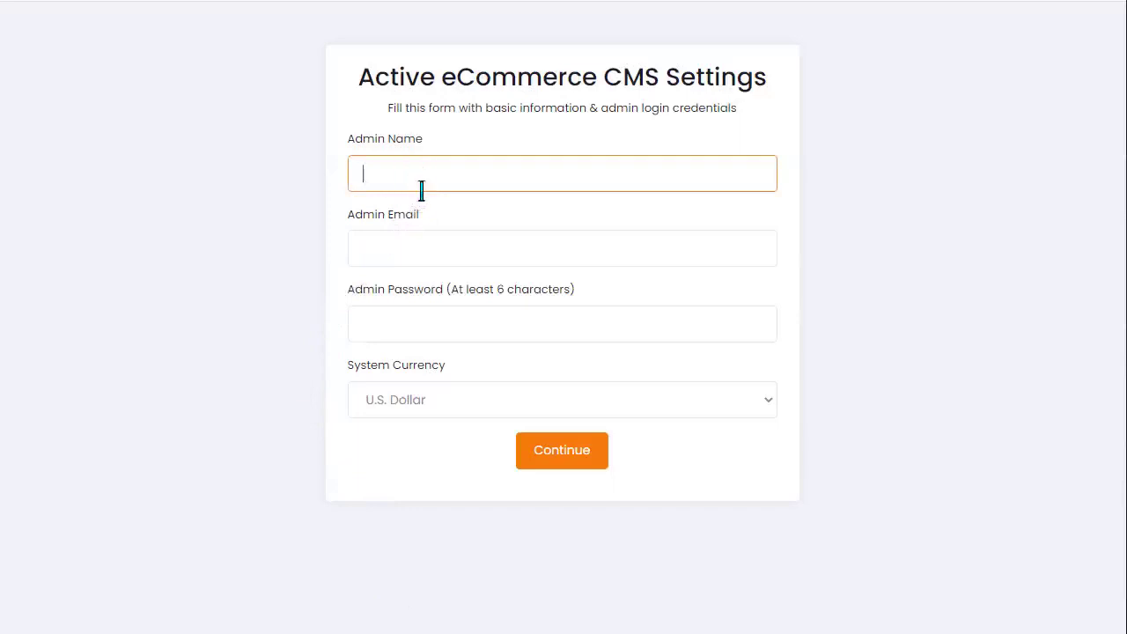
key("Tab")
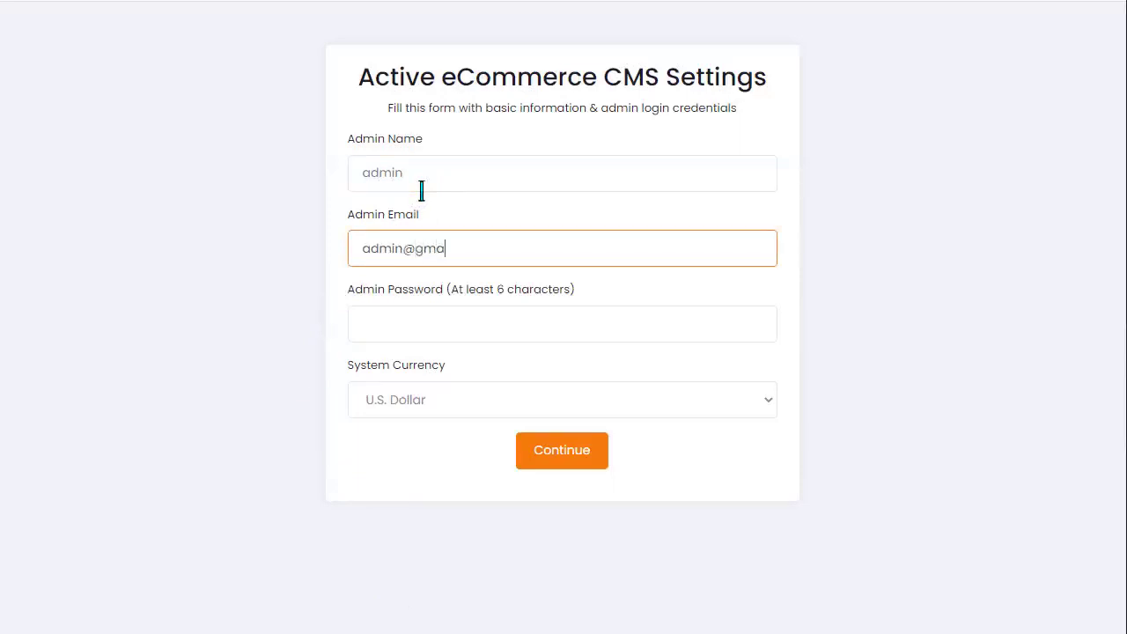
key("Tab")
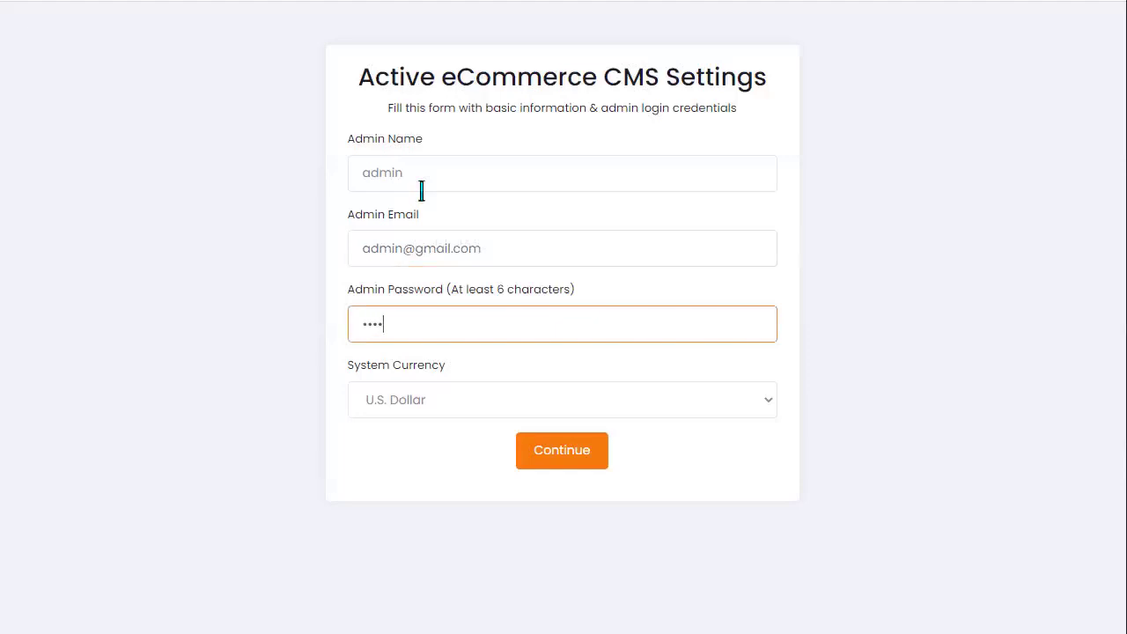
left_click(422, 400)
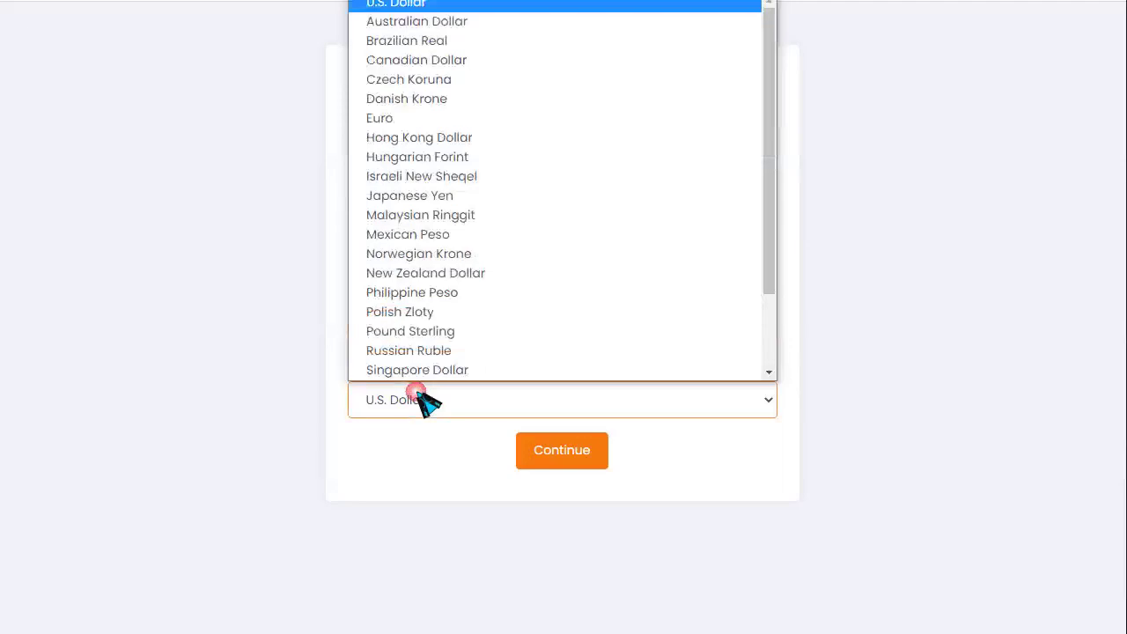
scroll(478, 221, "down", 1)
scroll(484, 216, "up", 1)
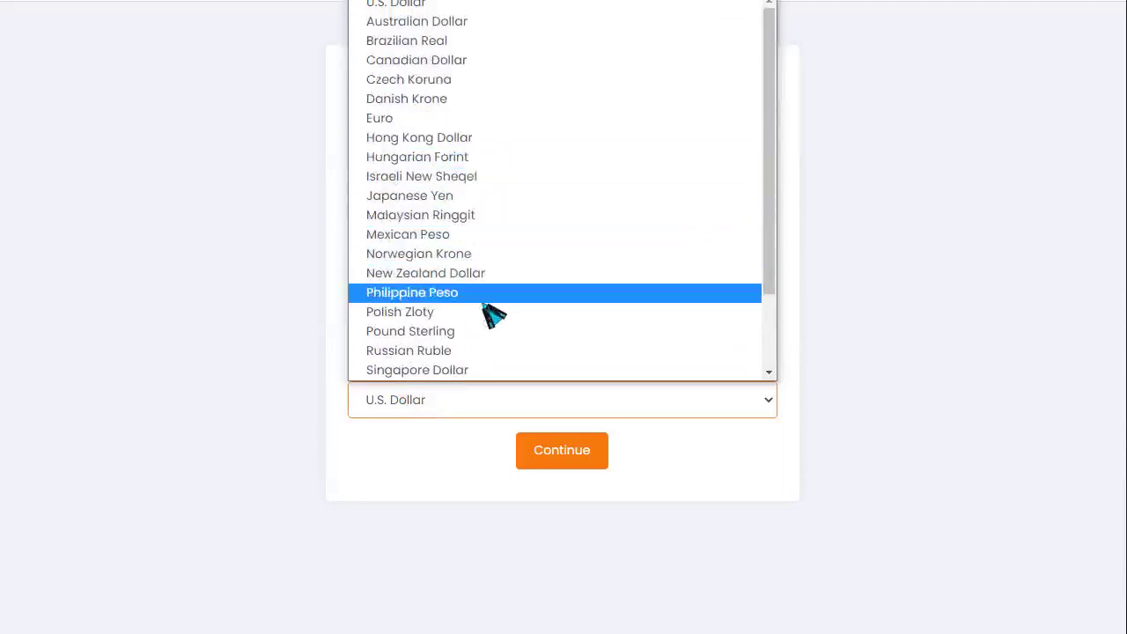
scroll(495, 335, "down", 1)
scroll(495, 335, "down", 1)
left_click(410, 351)
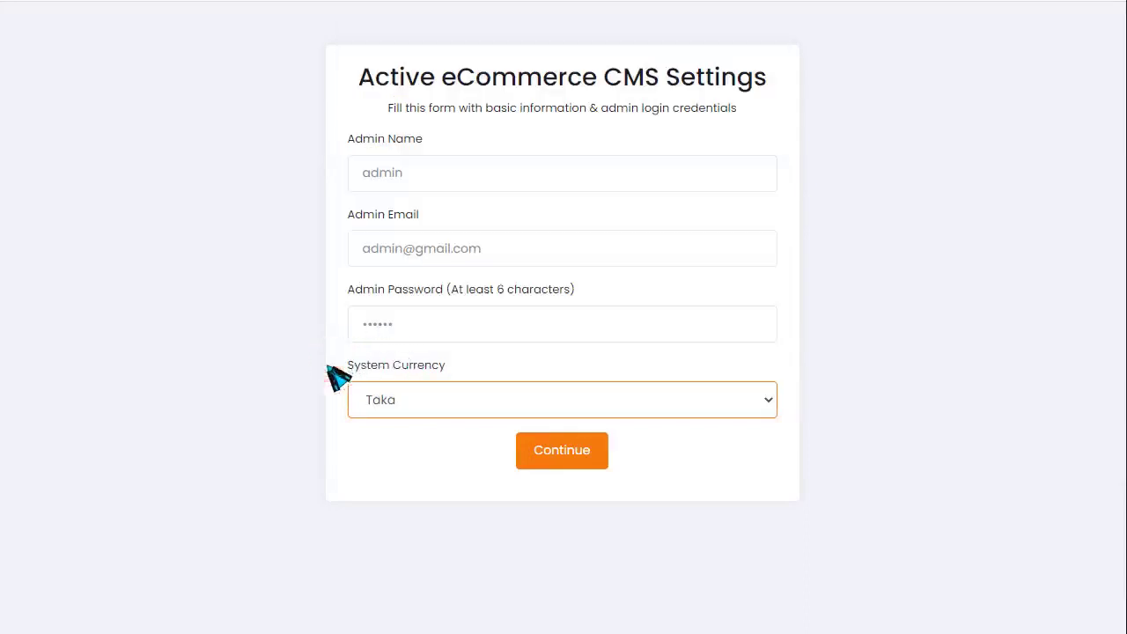
left_click(575, 449)
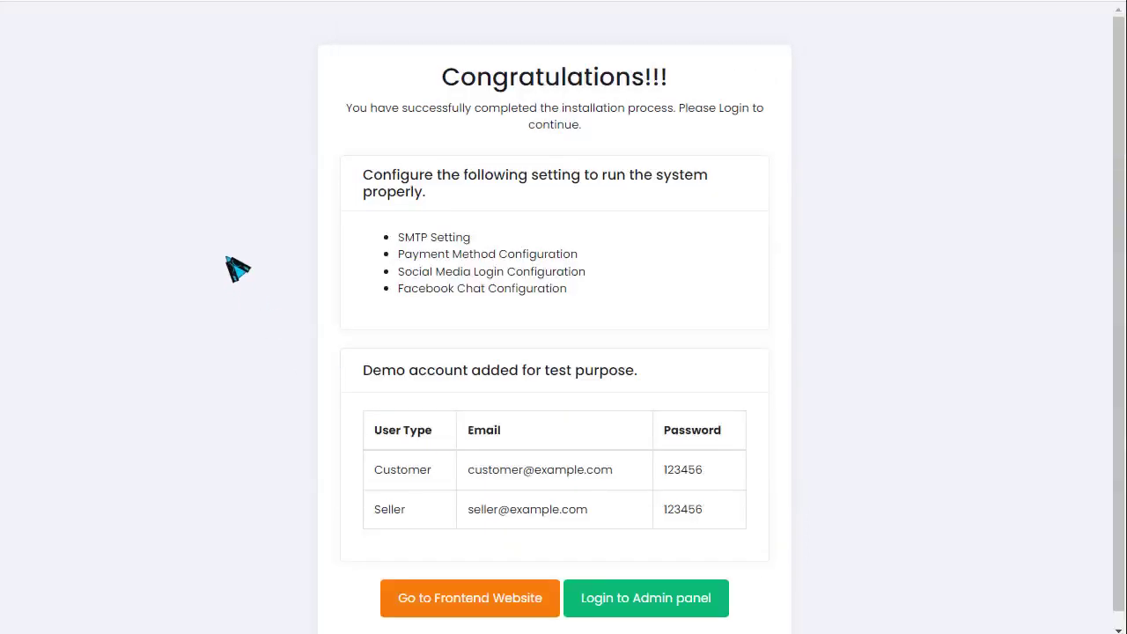
- Dismiss Chrome's popups and copy the Customer and Seller demo account table
left_click(718, 242)
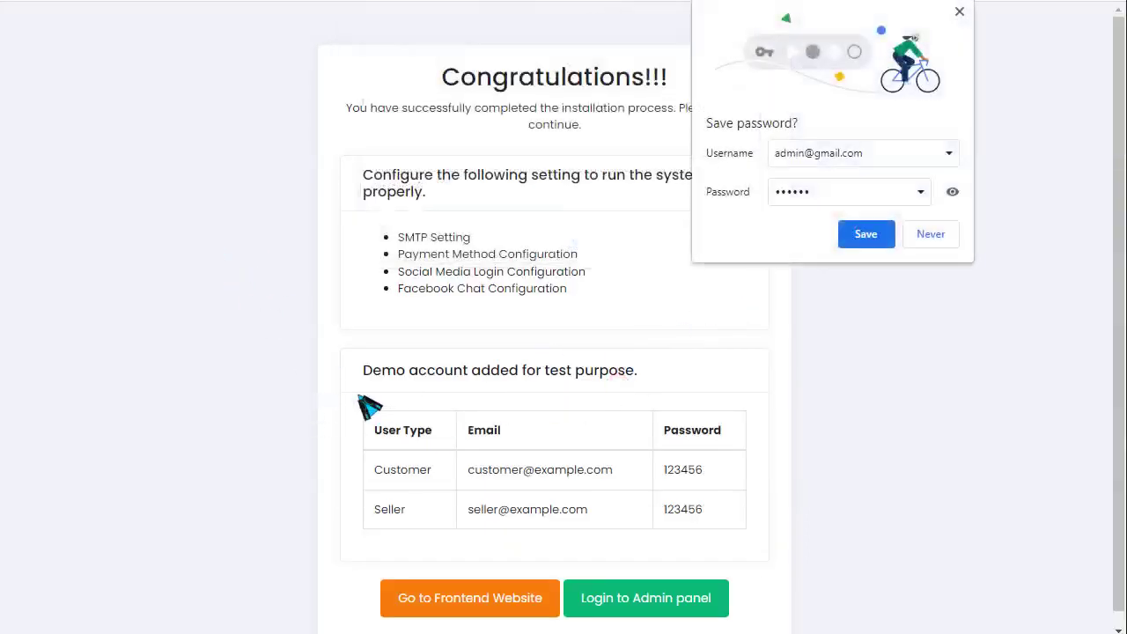
left_click(920, 239)
scroll(696, 434, "down", 1)
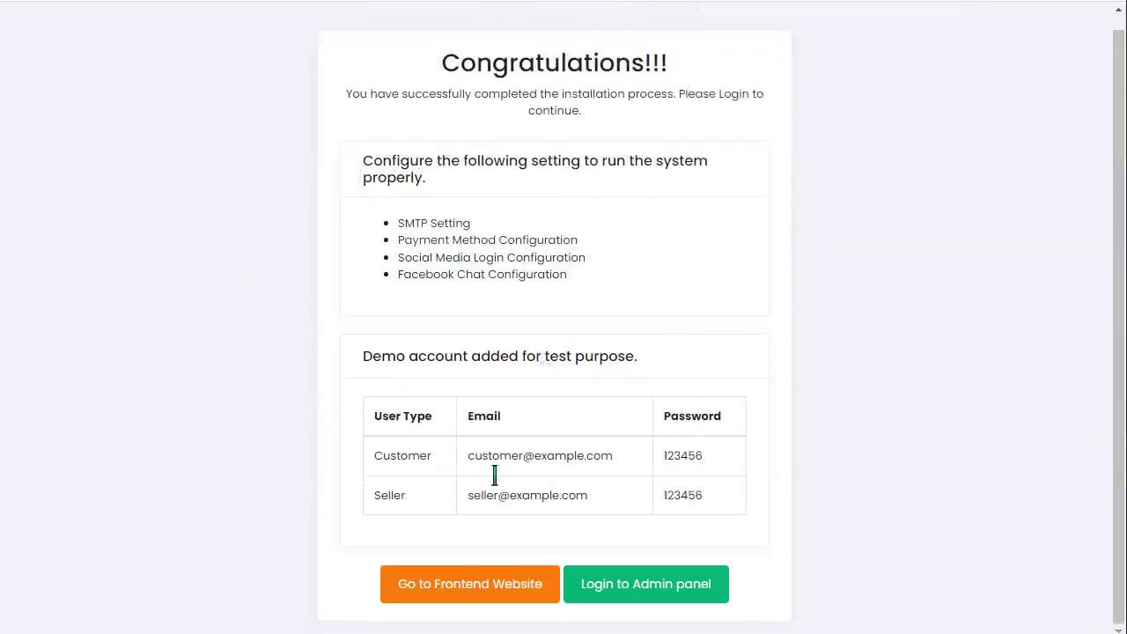
left_click_drag(534, 471, 684, 460)
left_click_drag(725, 513, 390, 448)
right_click(396, 453)
left_click(440, 486)
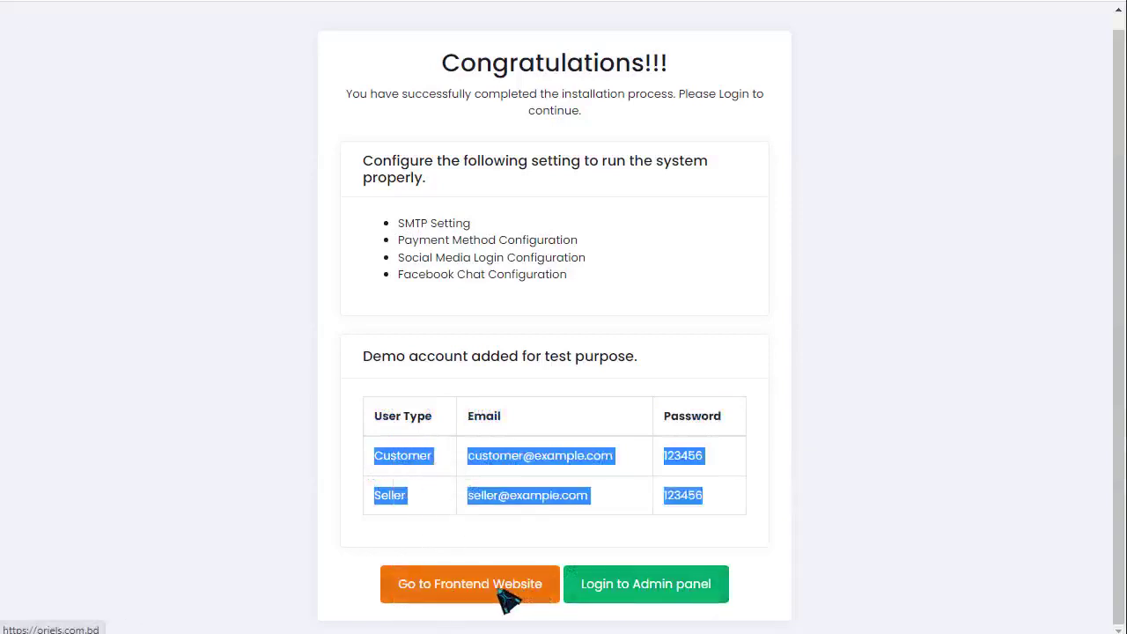
- Paste the demo accounts into Notepad and save them as 'tdf'
key("alt+Tab")
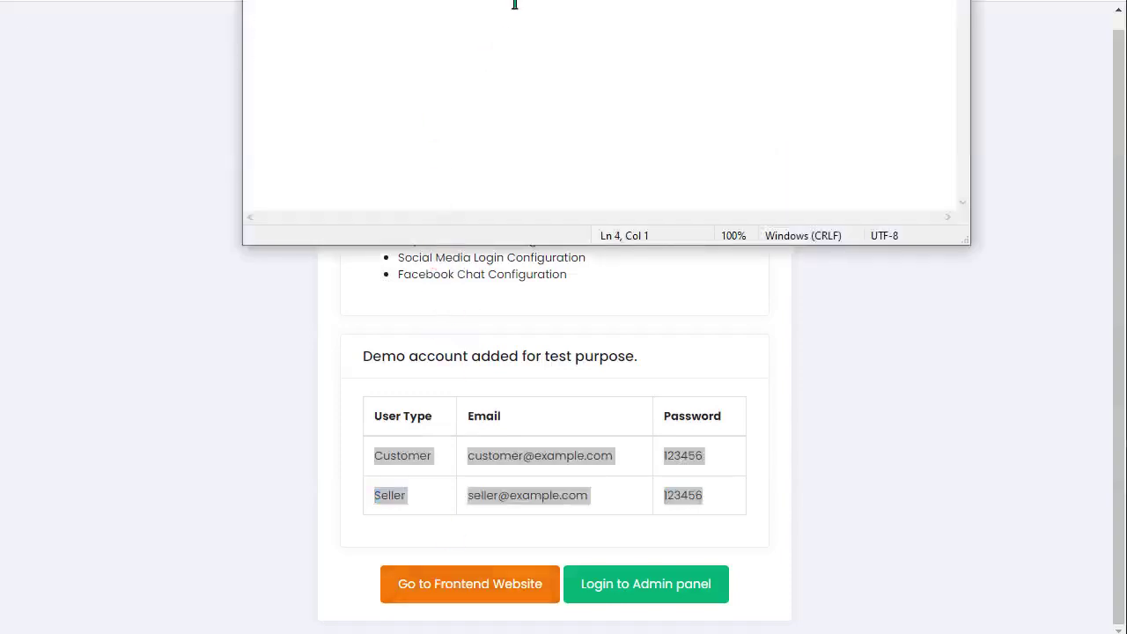
key("ctrl+v")
key("ctrl+s")
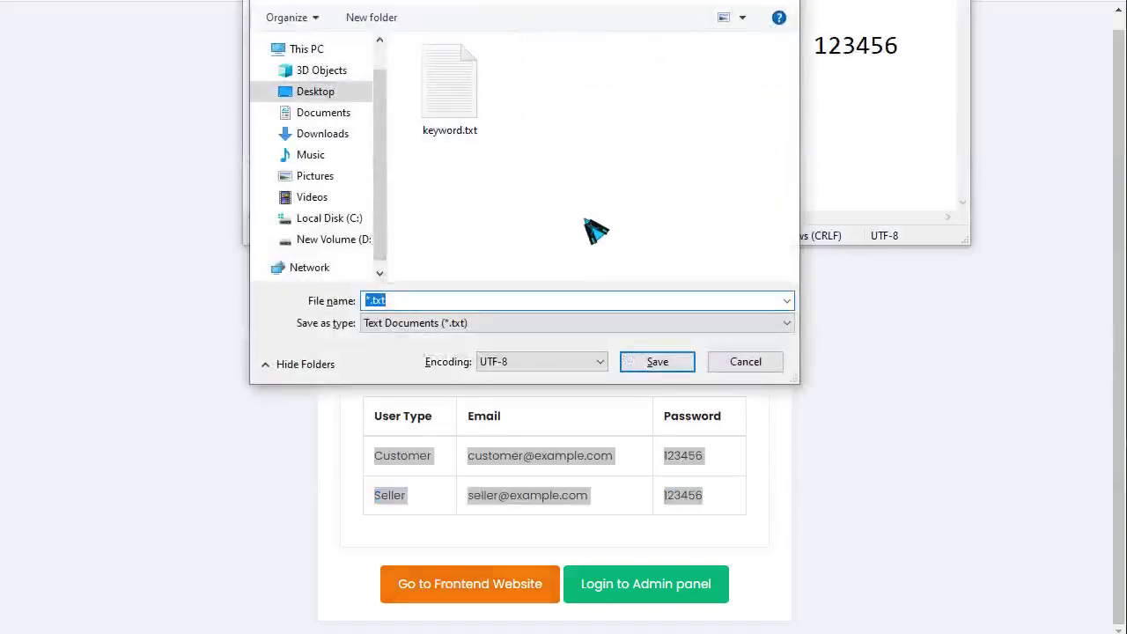
type("tdf")
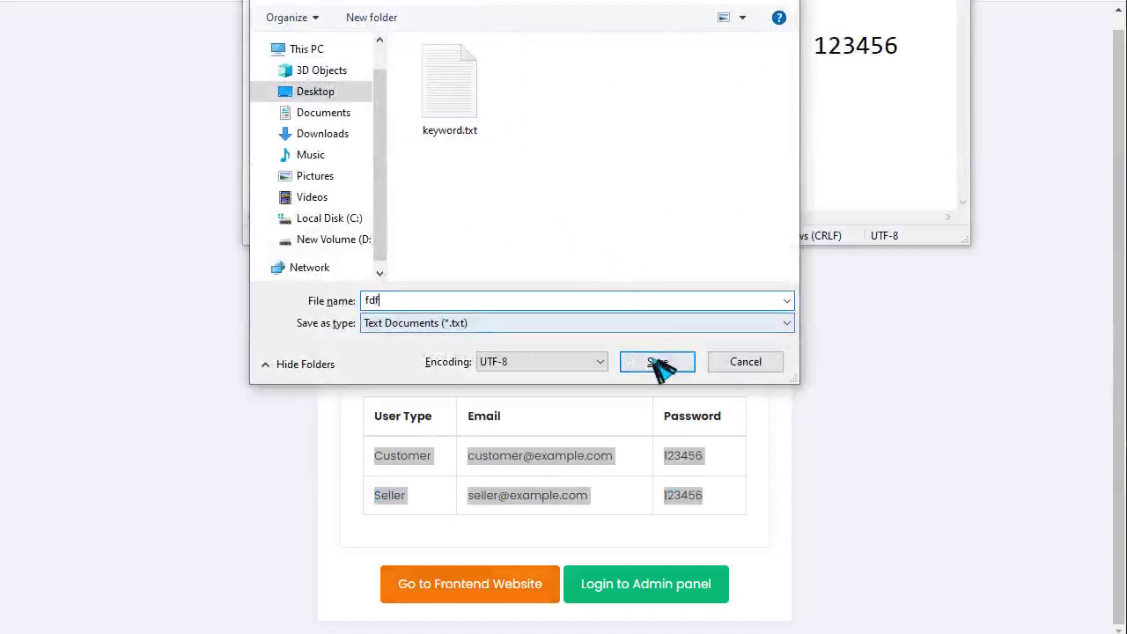
left_click(654, 363)
key("alt+F4")
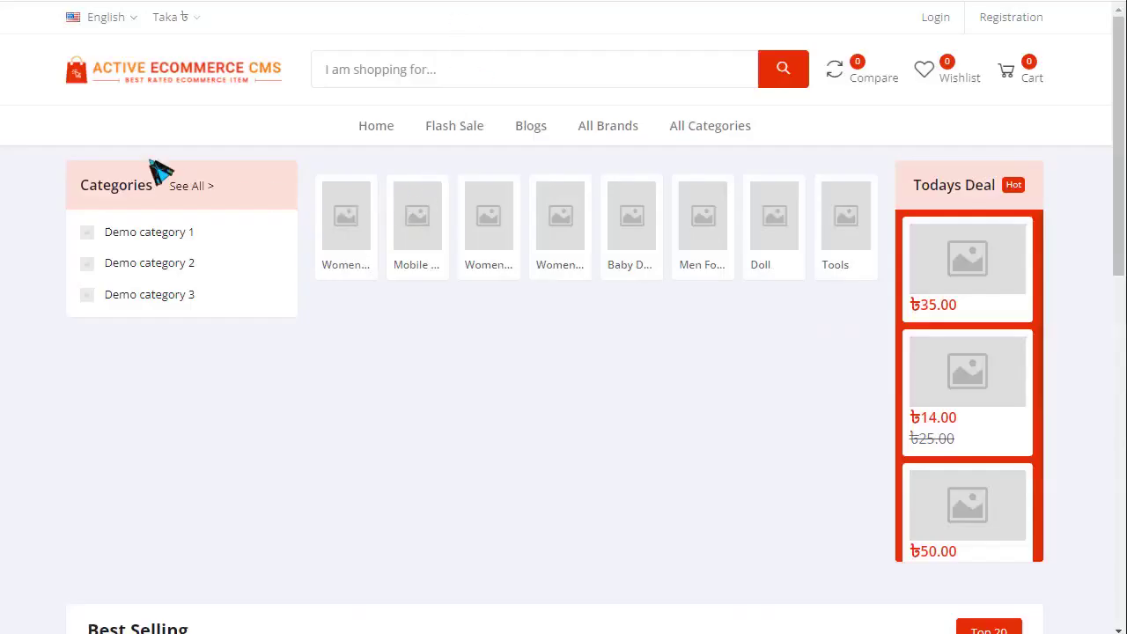
- Scroll the Congratulations page and follow Login to Admin panel
scroll(535, 144, "down", 10)
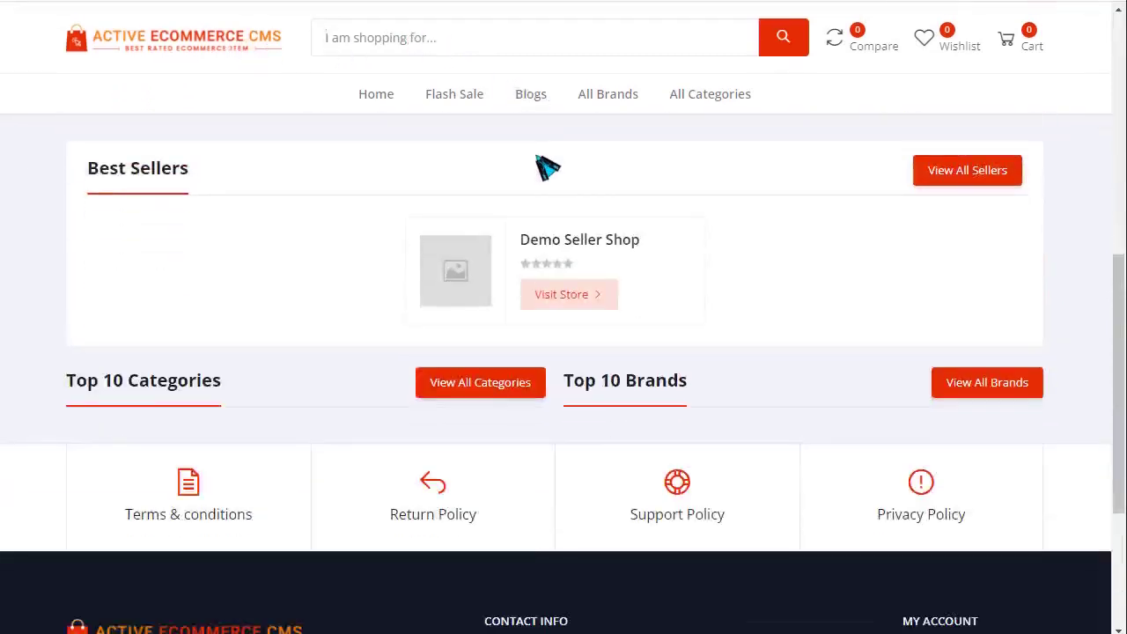
scroll(523, 307, "up", 2)
scroll(449, 257, "up", 3)
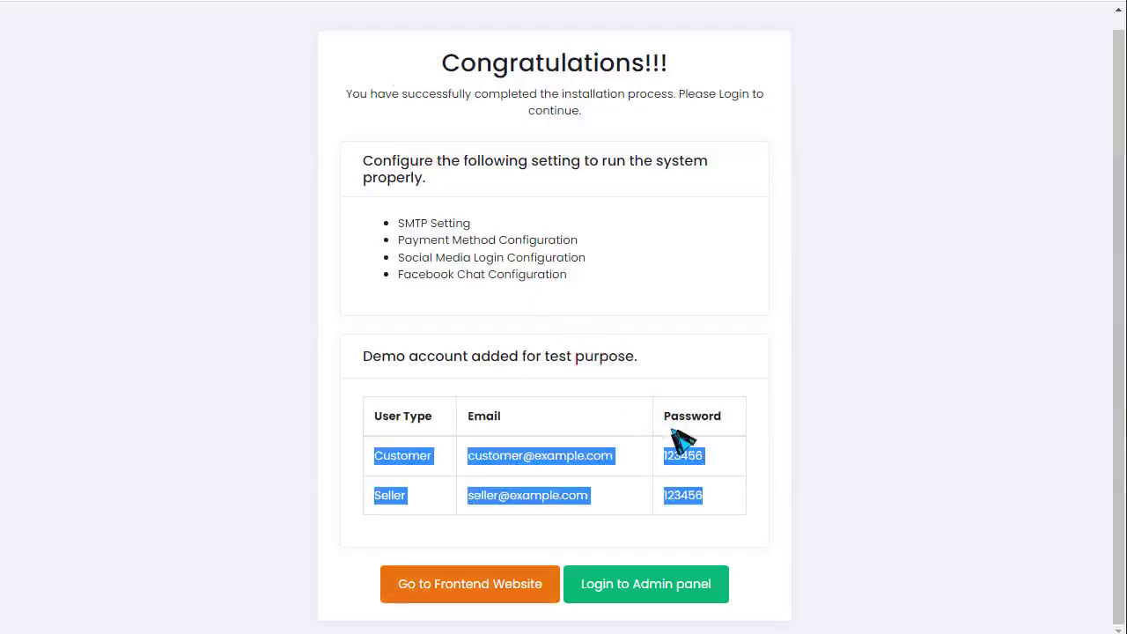
left_click(658, 588)
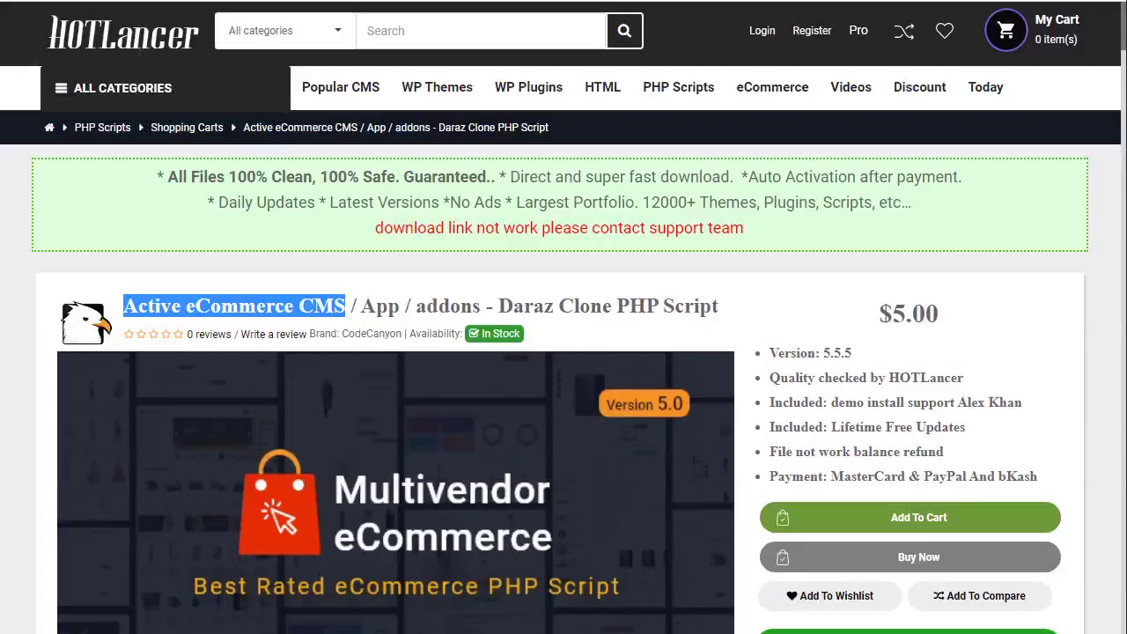
left_click(764, 310)
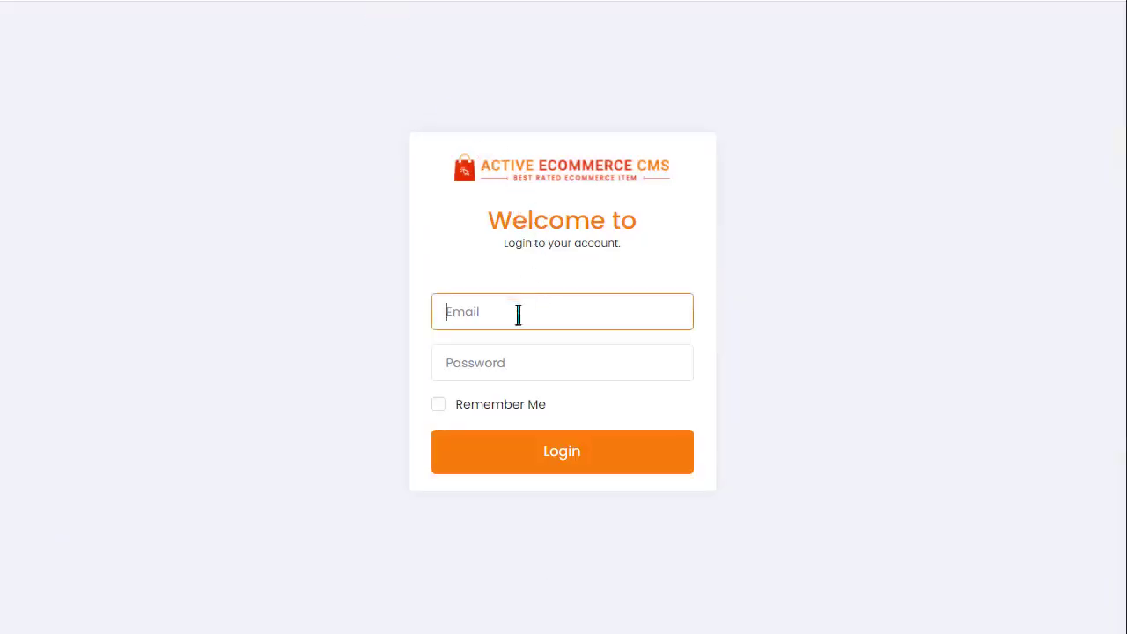
- Log in with the admin e-mail and password and dismiss the breached-password warning
type("ad")
left_click(569, 373)
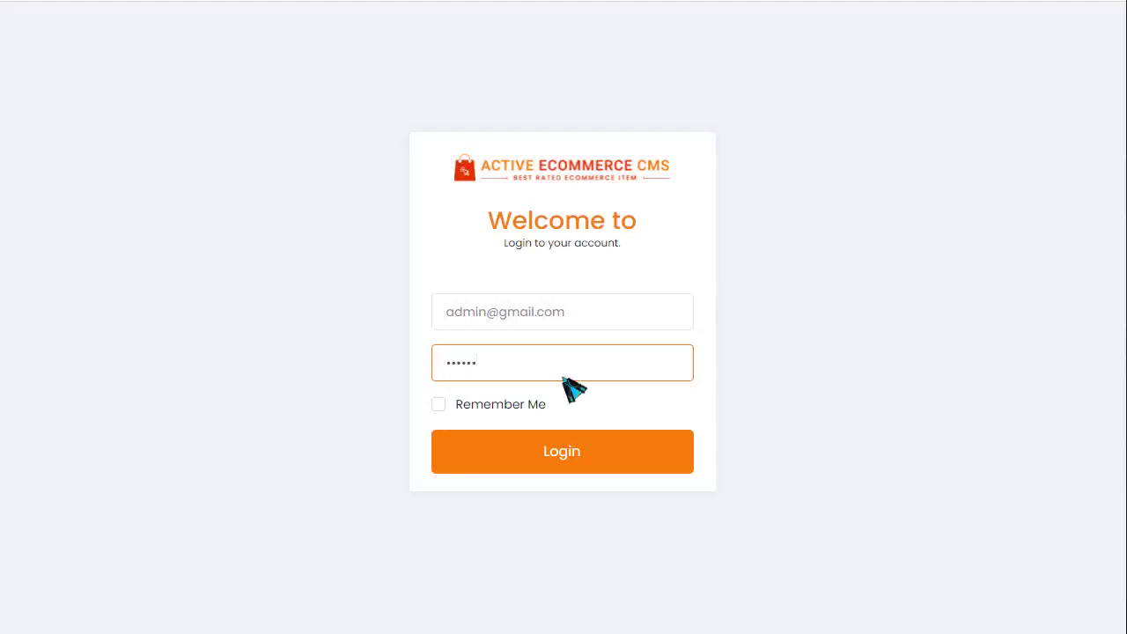
key("Return")
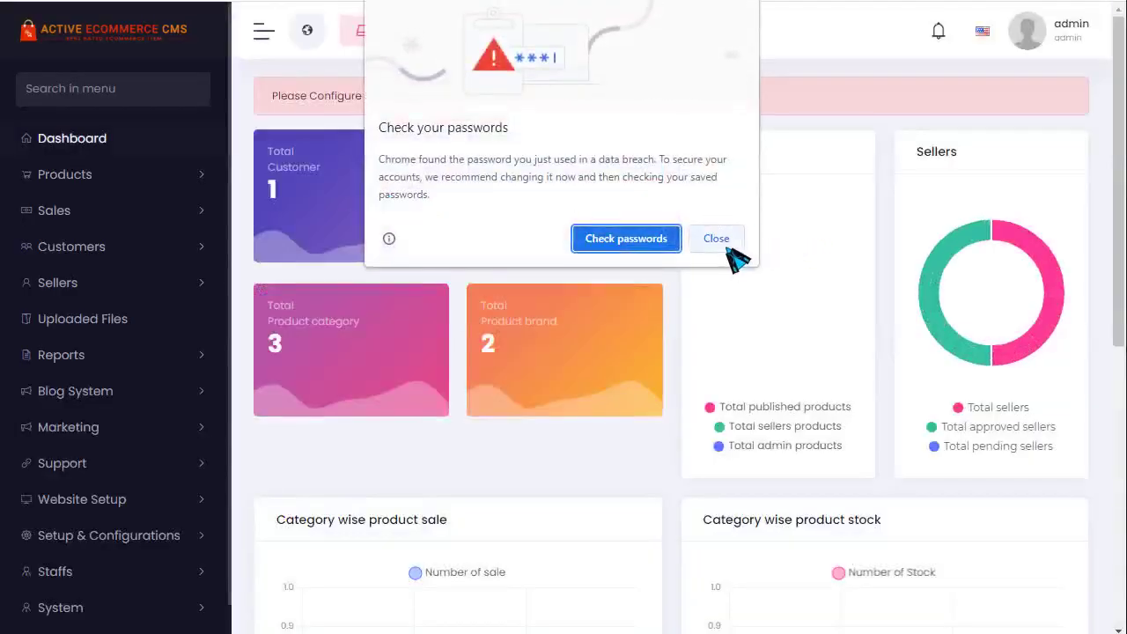
left_click(725, 247)
scroll(180, 352, "down", 1)
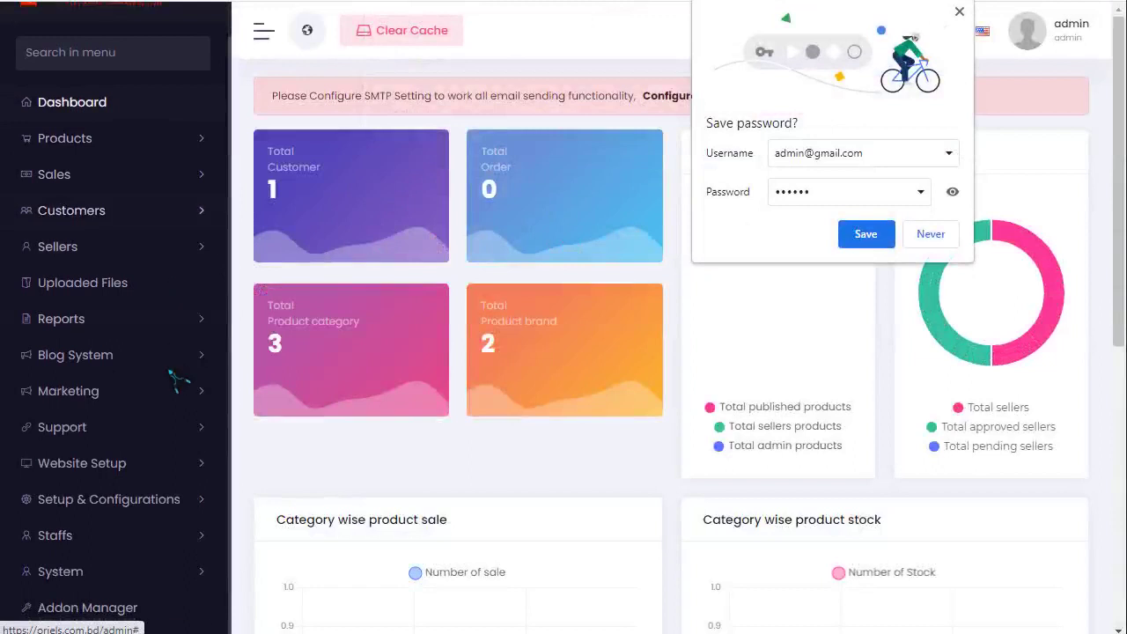
scroll(138, 528, "down", 3)
scroll(132, 322, "up", 1)
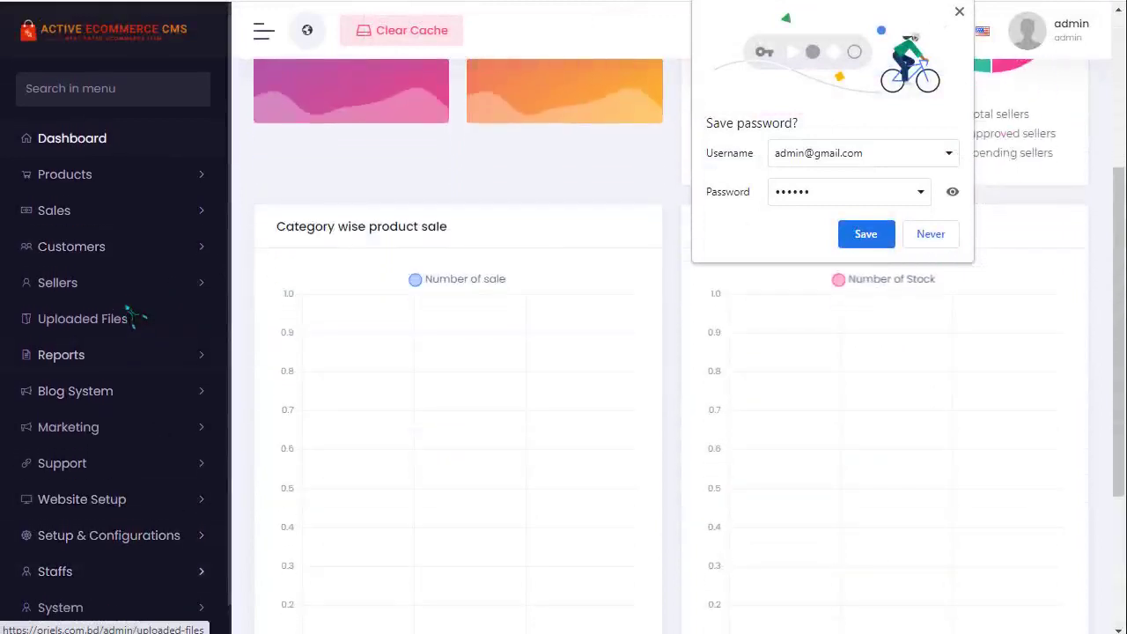
- Open Products > Brand and cancel deleting the Demo brand
left_click(106, 175)
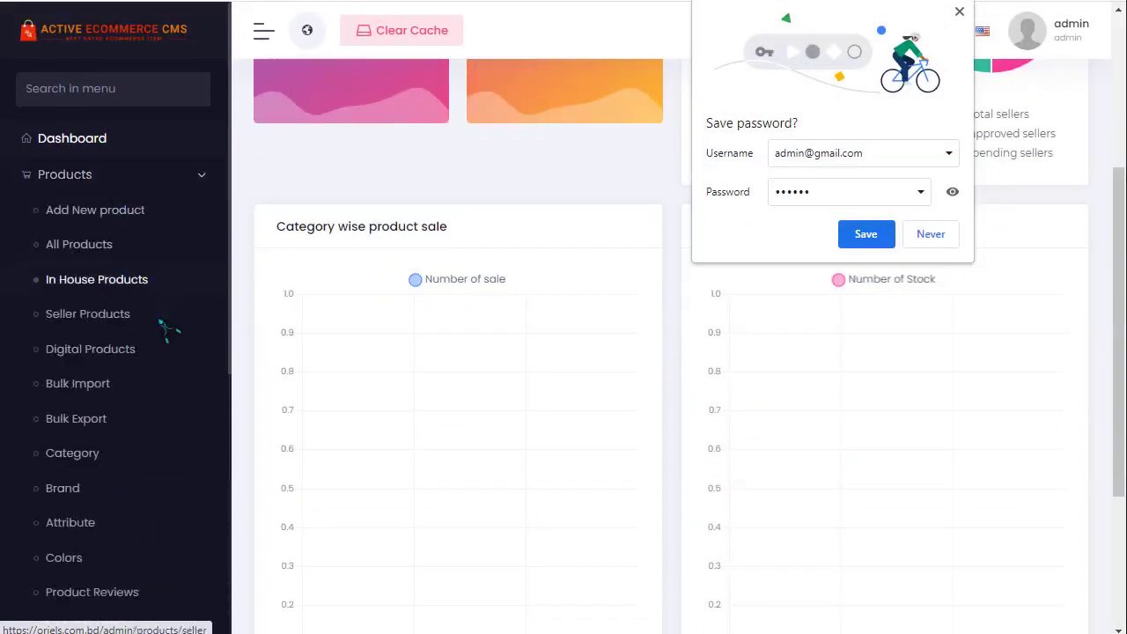
scroll(167, 327, "down", 5)
scroll(141, 315, "up", 3)
scroll(139, 309, "up", 1)
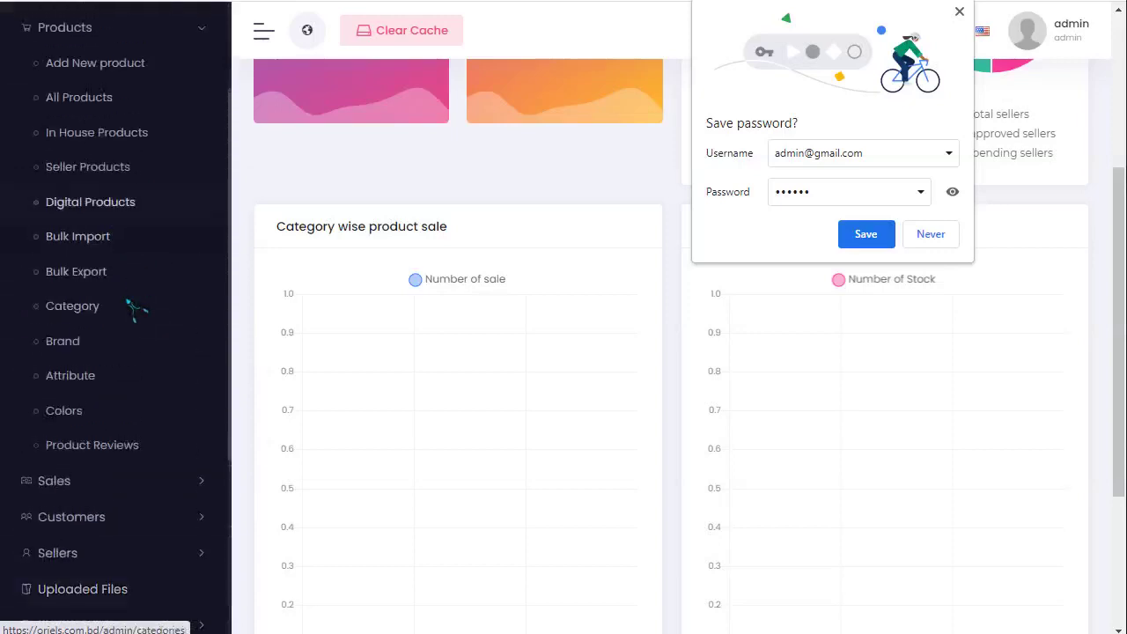
left_click(104, 348)
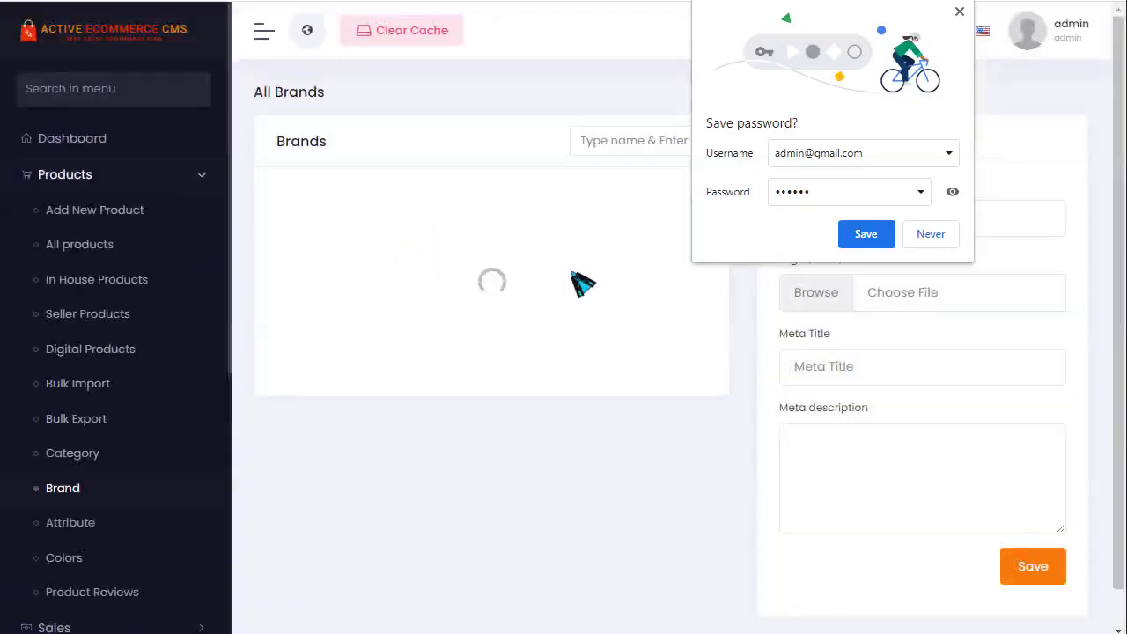
left_click(927, 244)
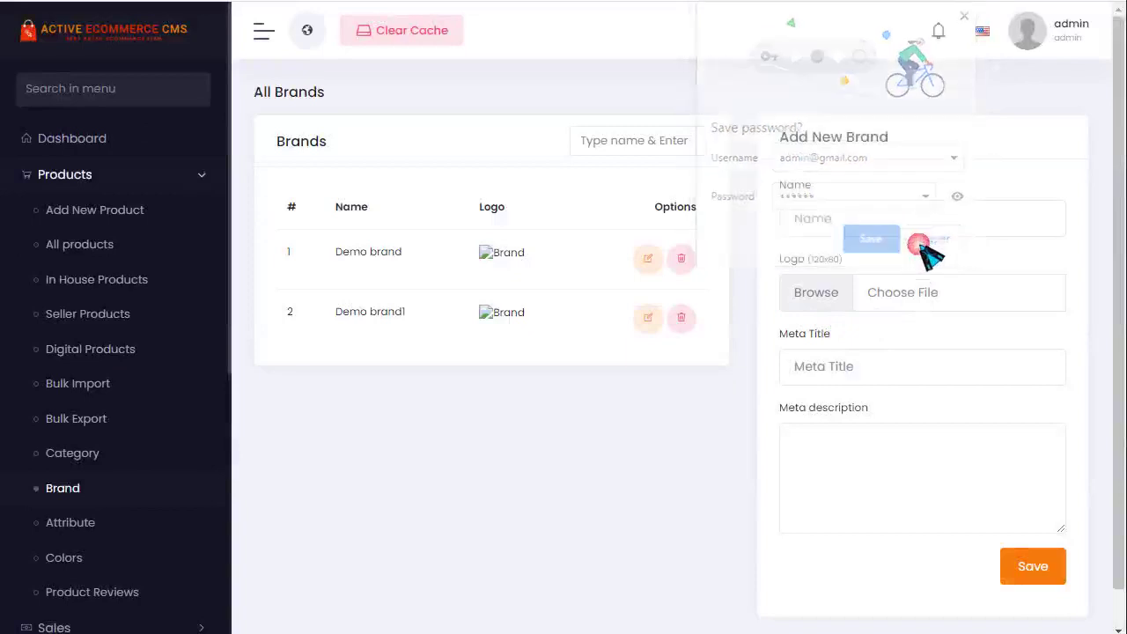
left_click(683, 260)
left_click(462, 575)
- Go to Website Setup > Header settings
scroll(146, 432, "down", 5)
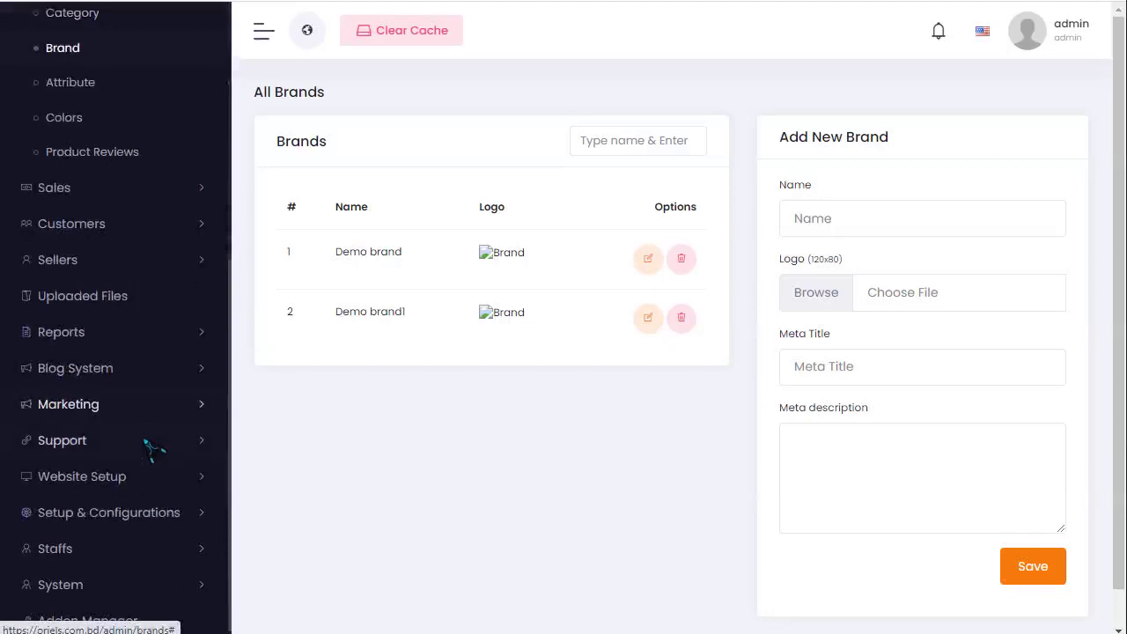
left_click(141, 476)
scroll(141, 481, "down", 2)
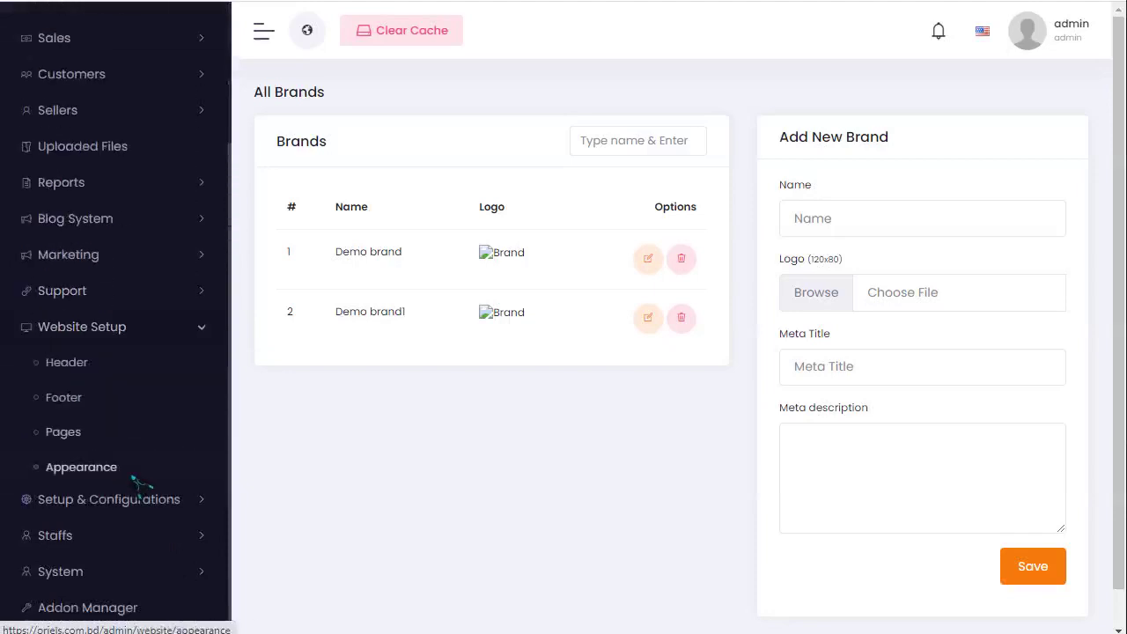
left_click(67, 361)
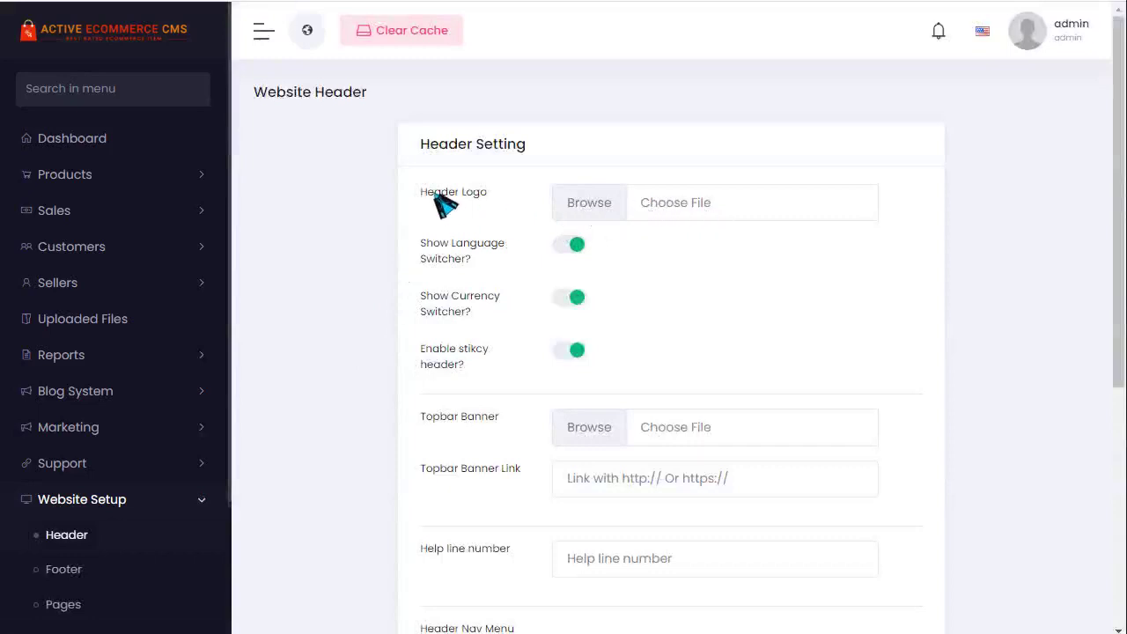
- Review the Topbar Banner Link, Help line number, and Home and Flash Sale nav labels
scroll(553, 317, "down", 3)
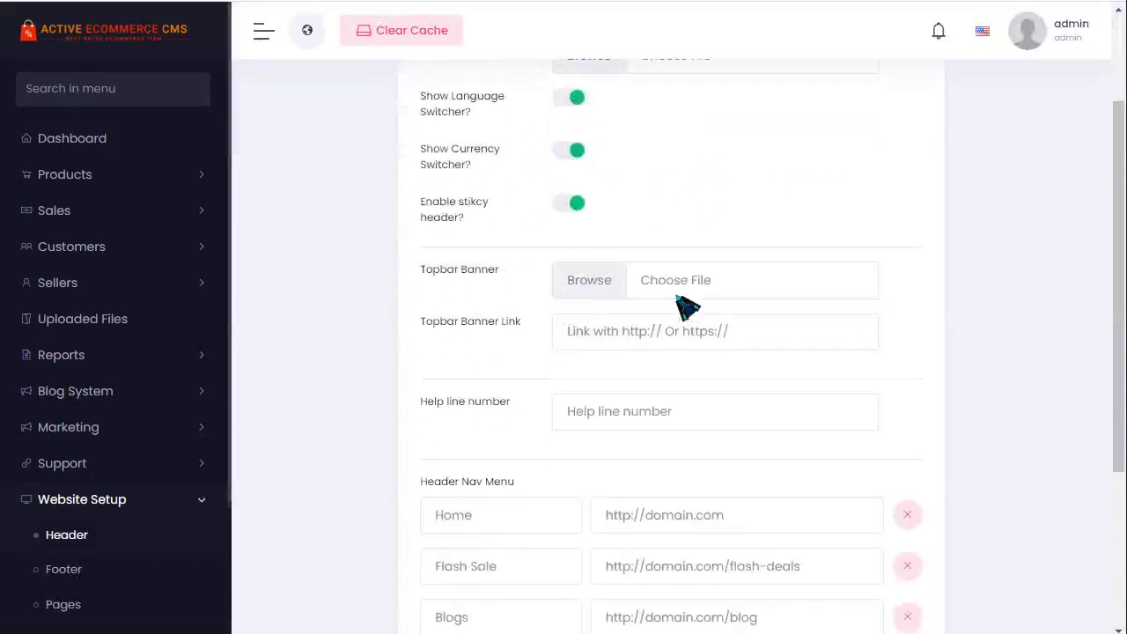
left_click_drag(417, 272, 511, 273)
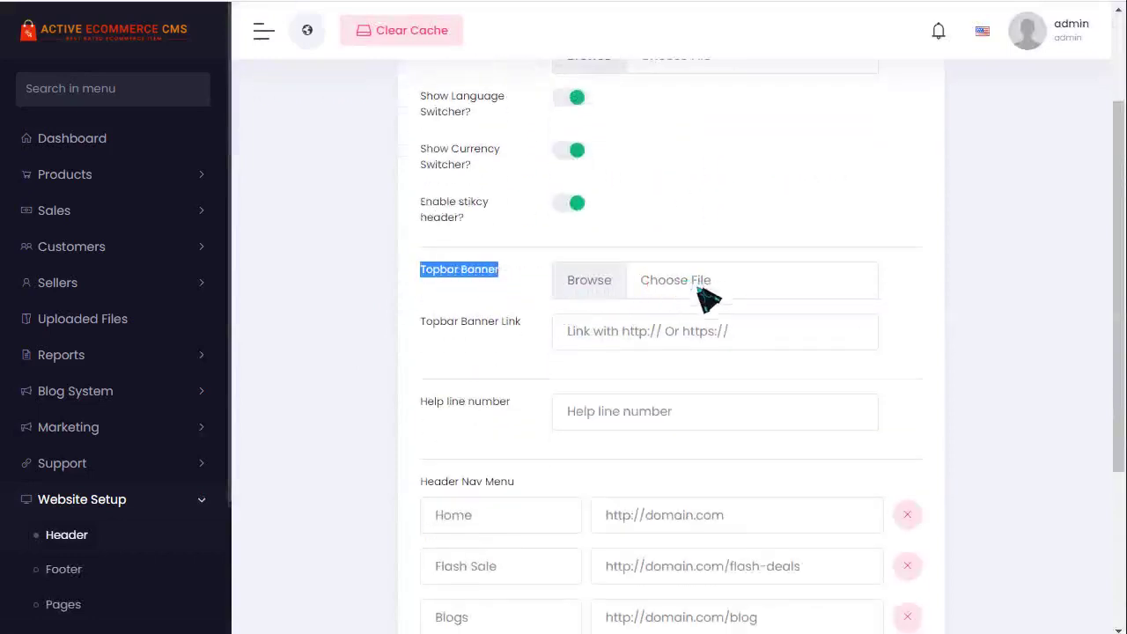
left_click(616, 341)
scroll(659, 400, "down", 3)
left_click(555, 283)
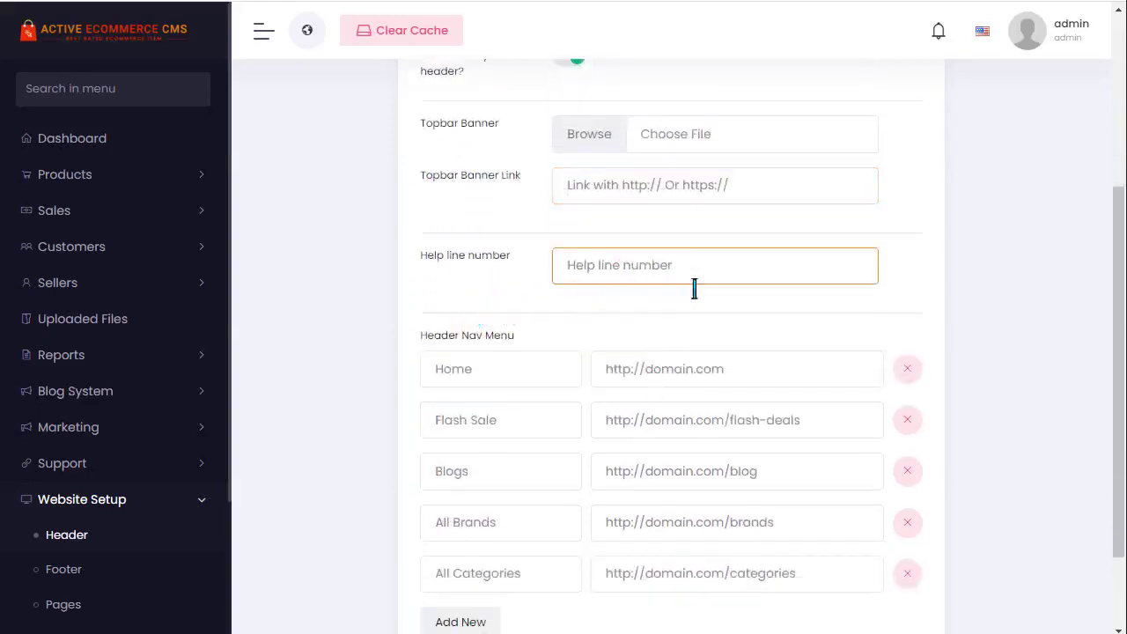
scroll(731, 292, "down", 3)
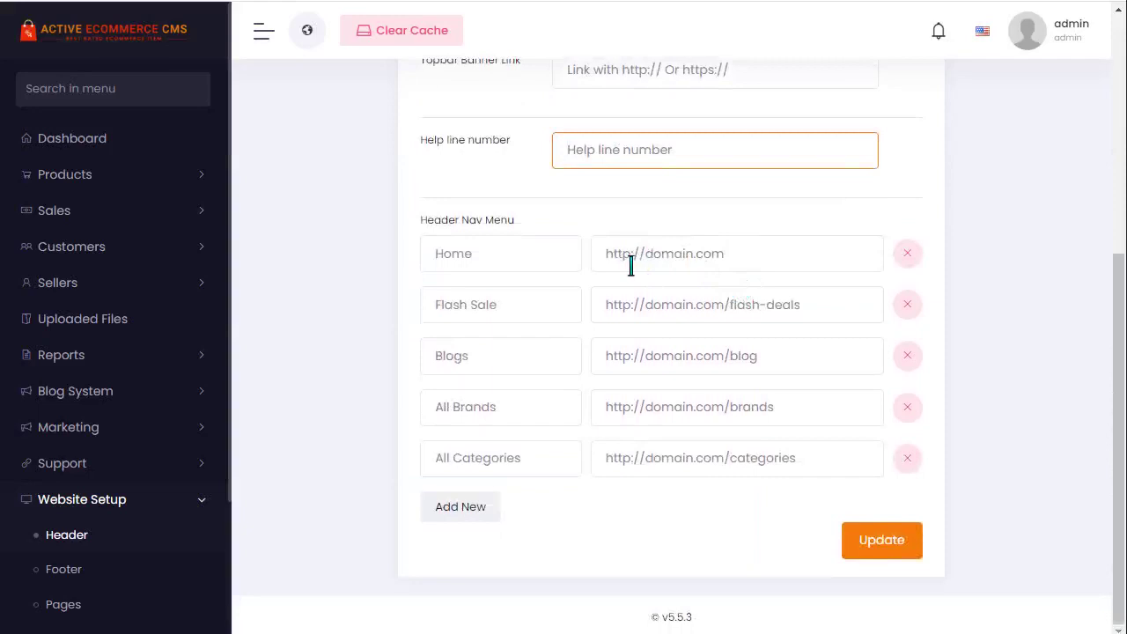
left_click(456, 270)
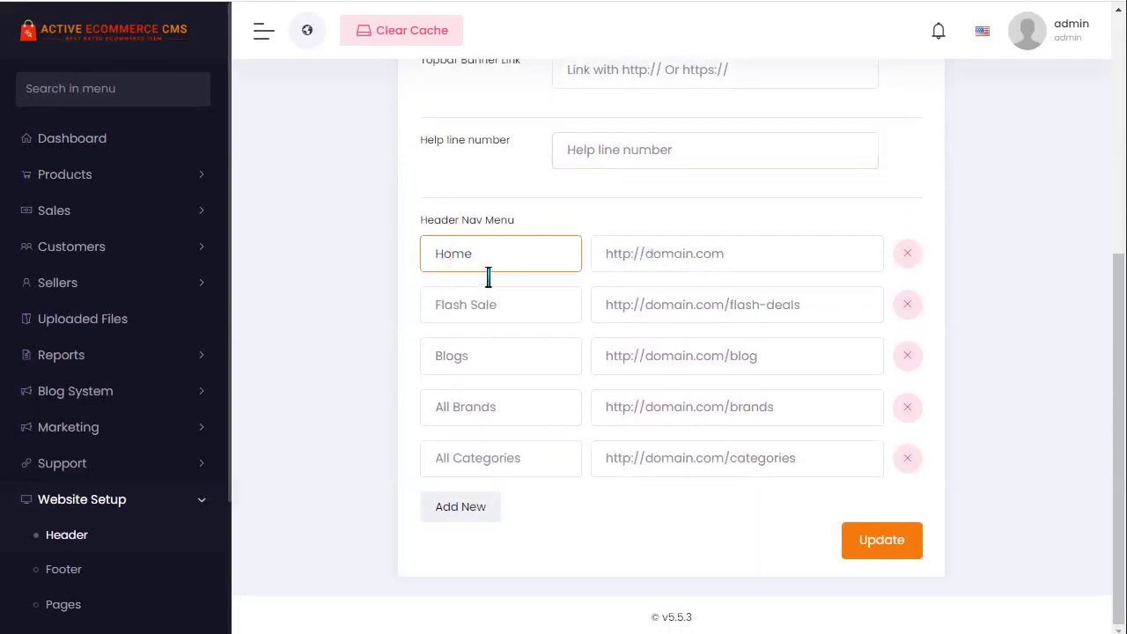
left_click(510, 308)
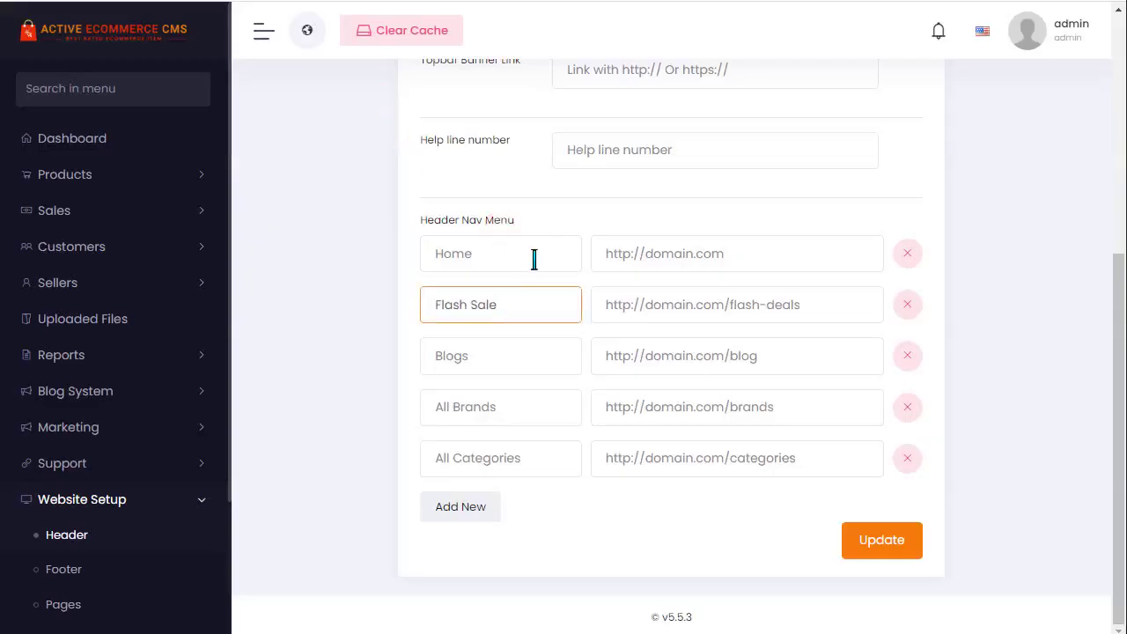
scroll(146, 510, "down", 3)
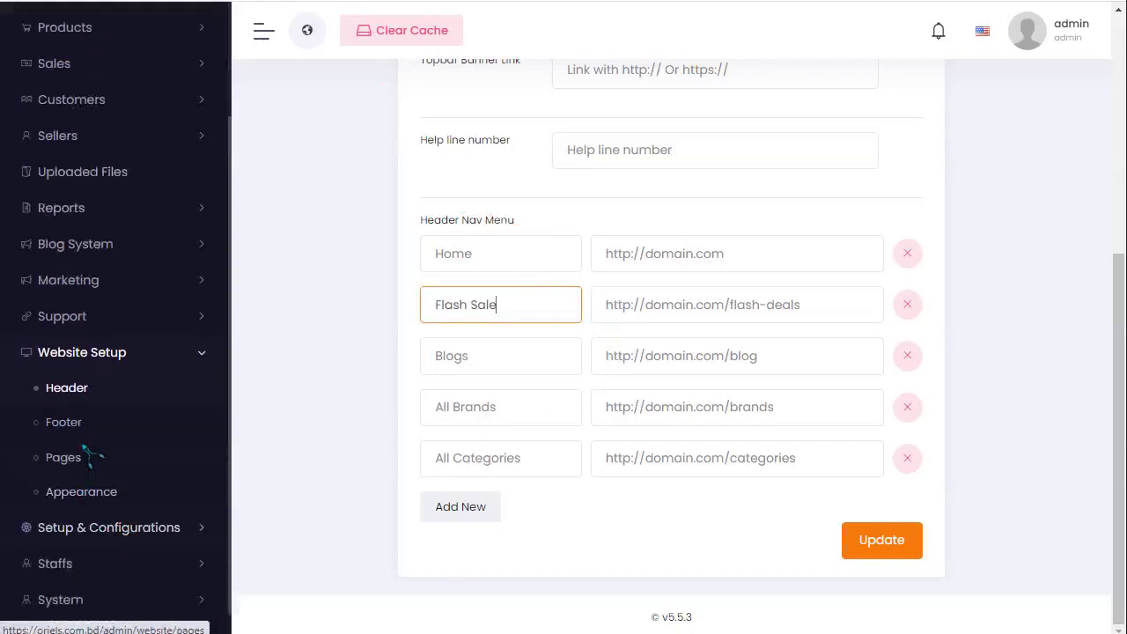
left_click(72, 425)
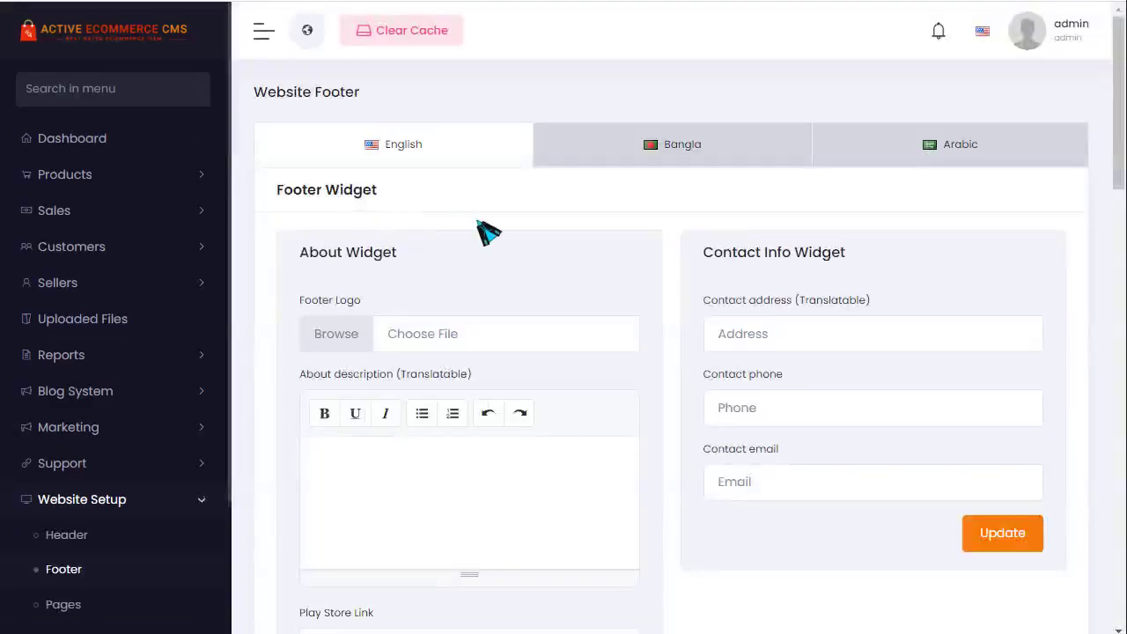
- Review the footer settings in Bangla, then Arabic, down to the Copyright and Social Link widgets
scroll(541, 265, "down", 2)
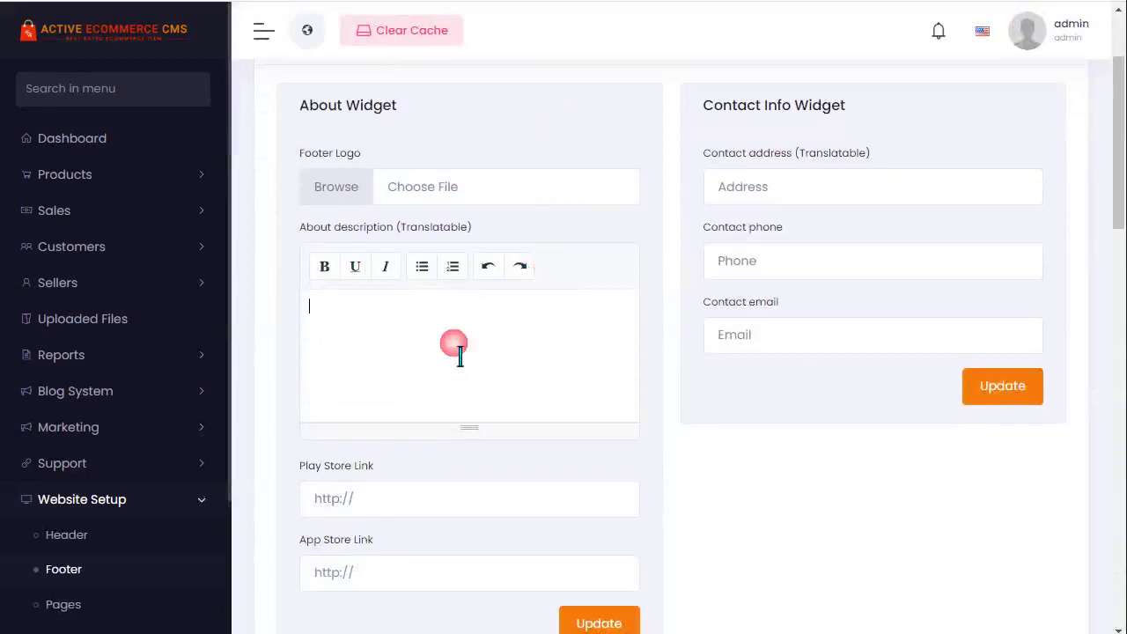
scroll(459, 352, "up", 2)
left_click(627, 148)
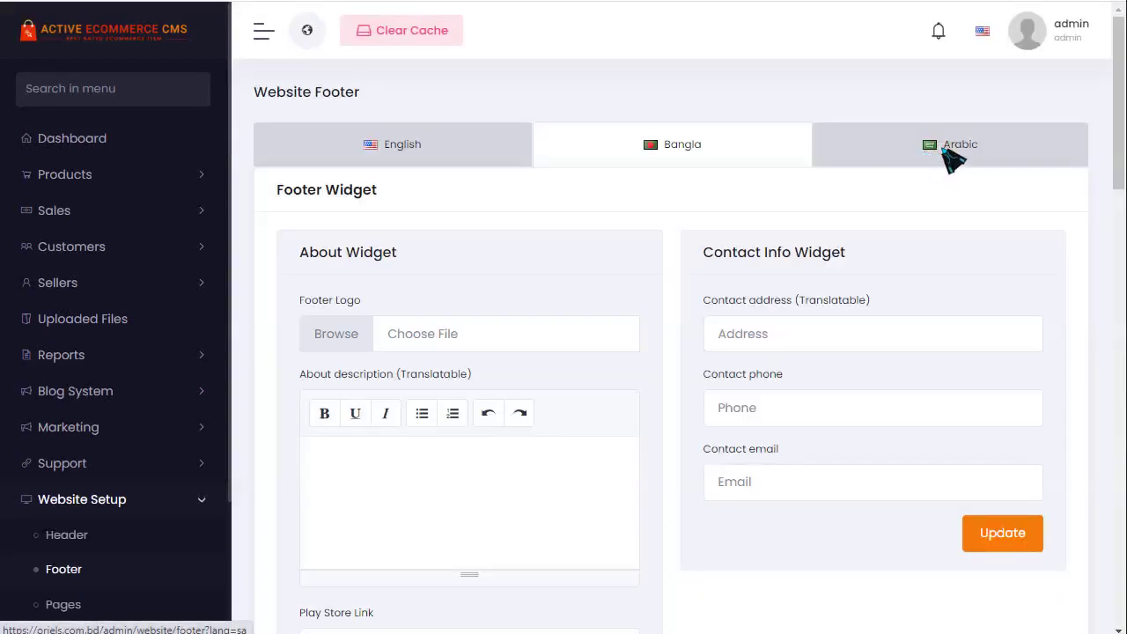
left_click(951, 152)
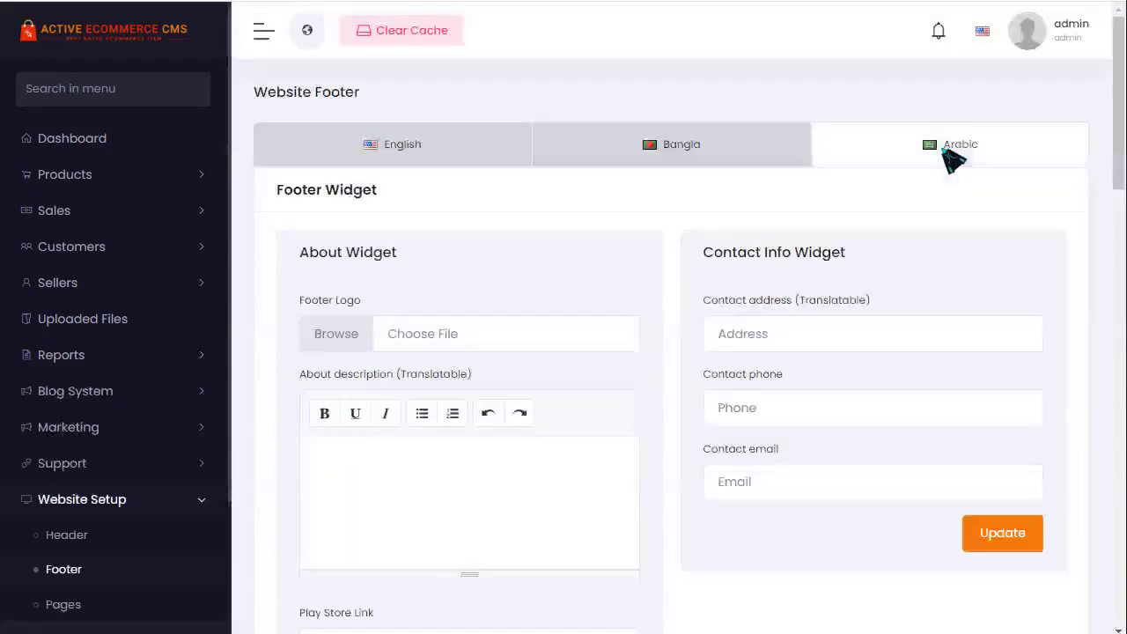
left_click(344, 205)
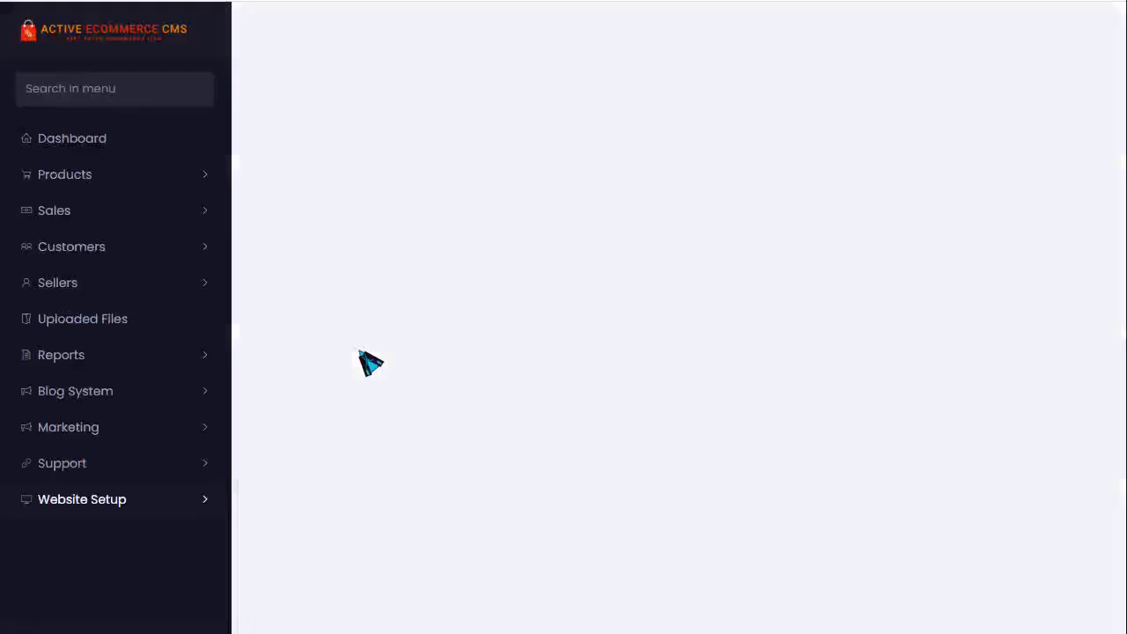
scroll(367, 364, "down", 5)
scroll(388, 348, "down", 7)
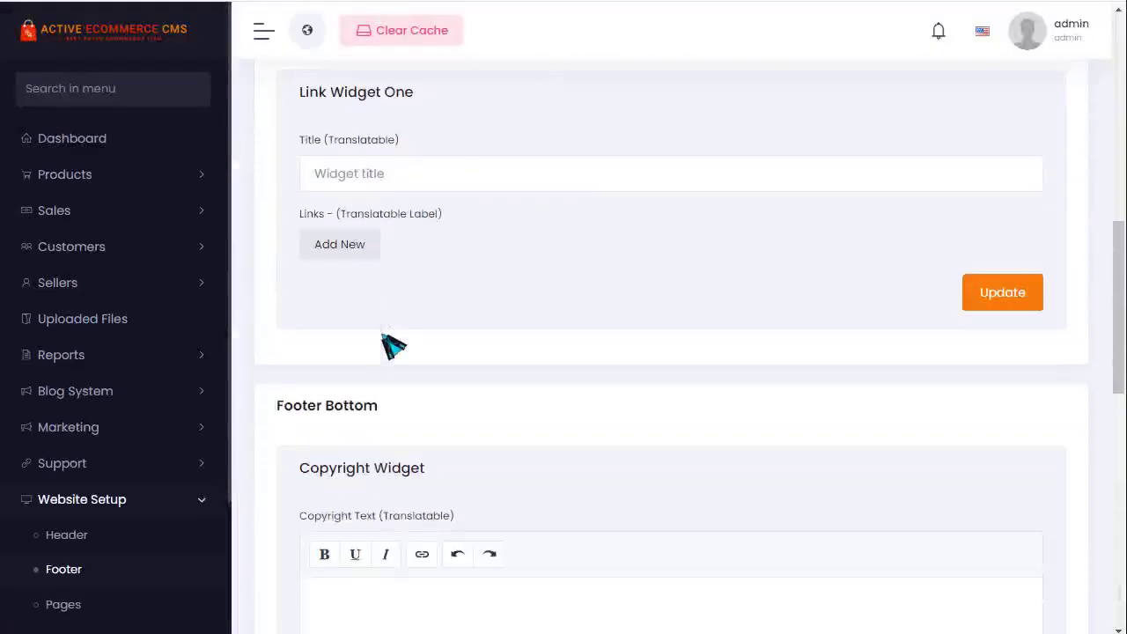
scroll(104, 502, "down", 2)
scroll(104, 502, "down", 1)
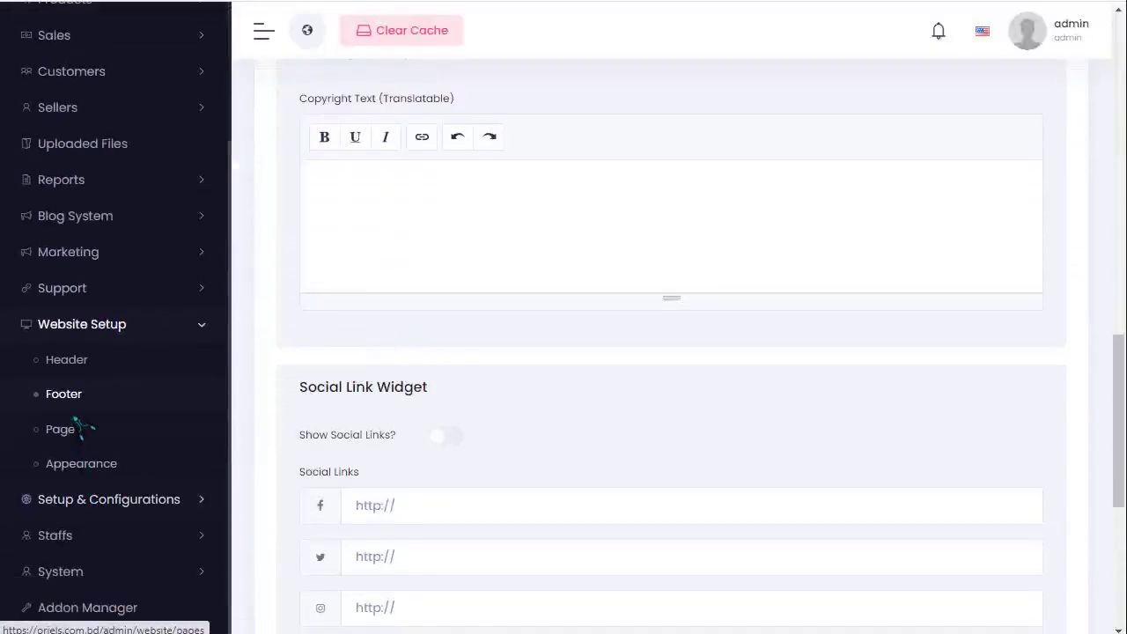
- Open the Home page's settings from Website Setup > Pages
left_click(63, 430)
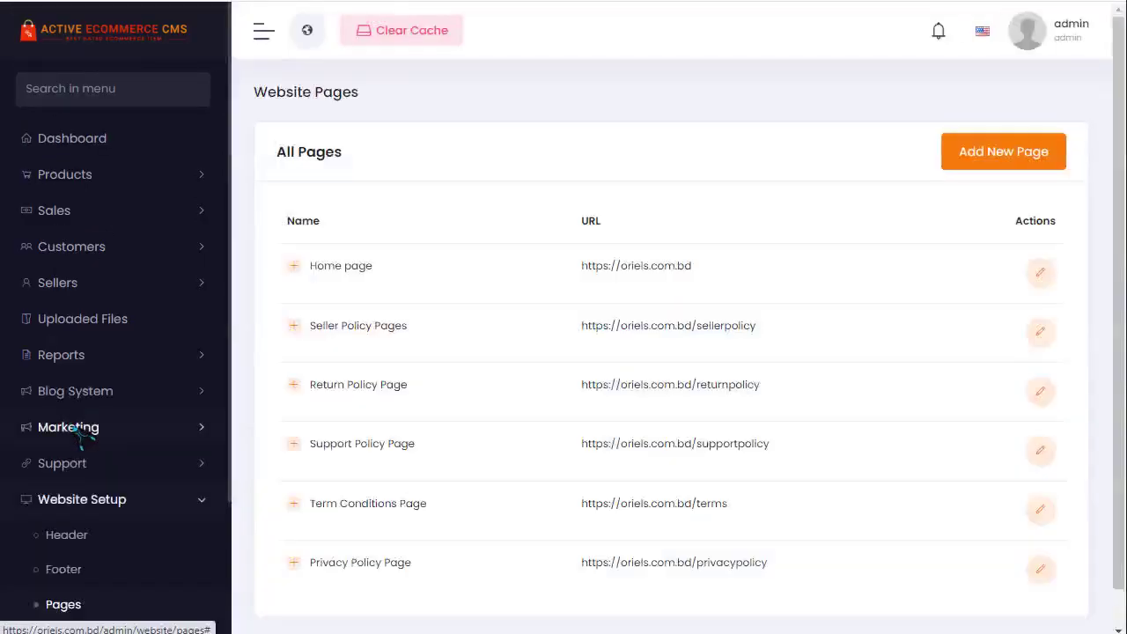
scroll(508, 365, "down", 1)
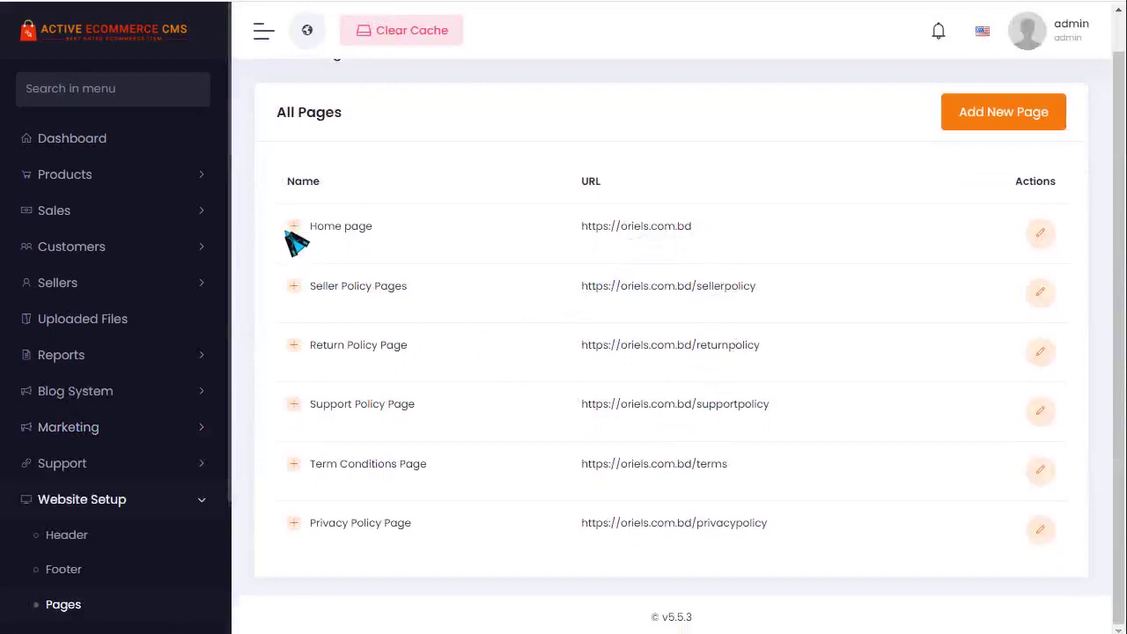
left_click(358, 227)
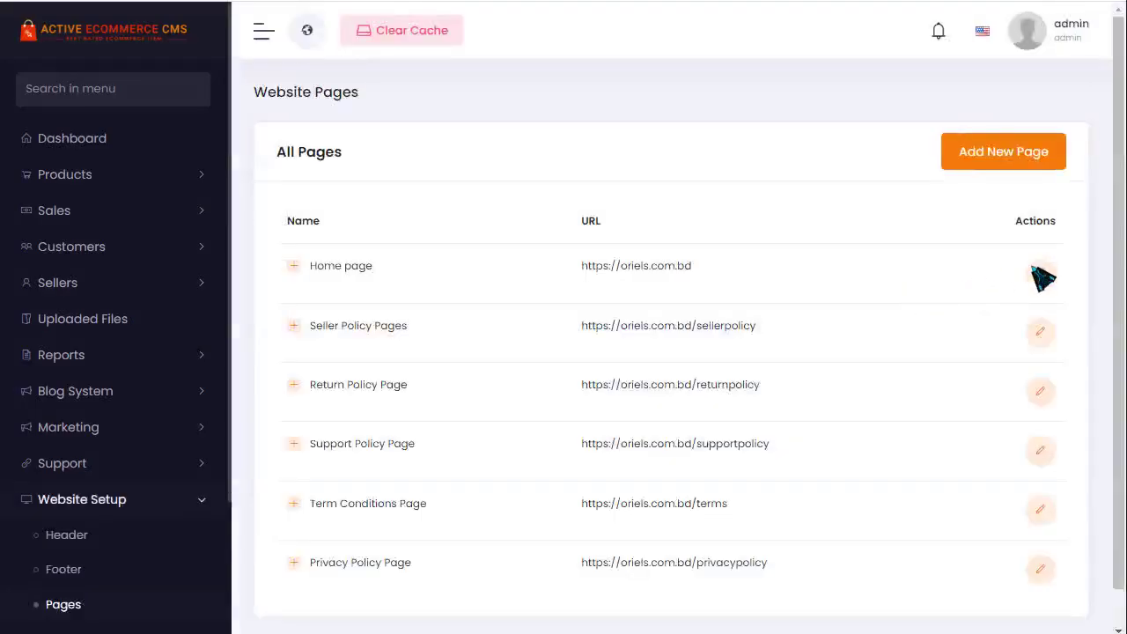
left_click(1040, 273)
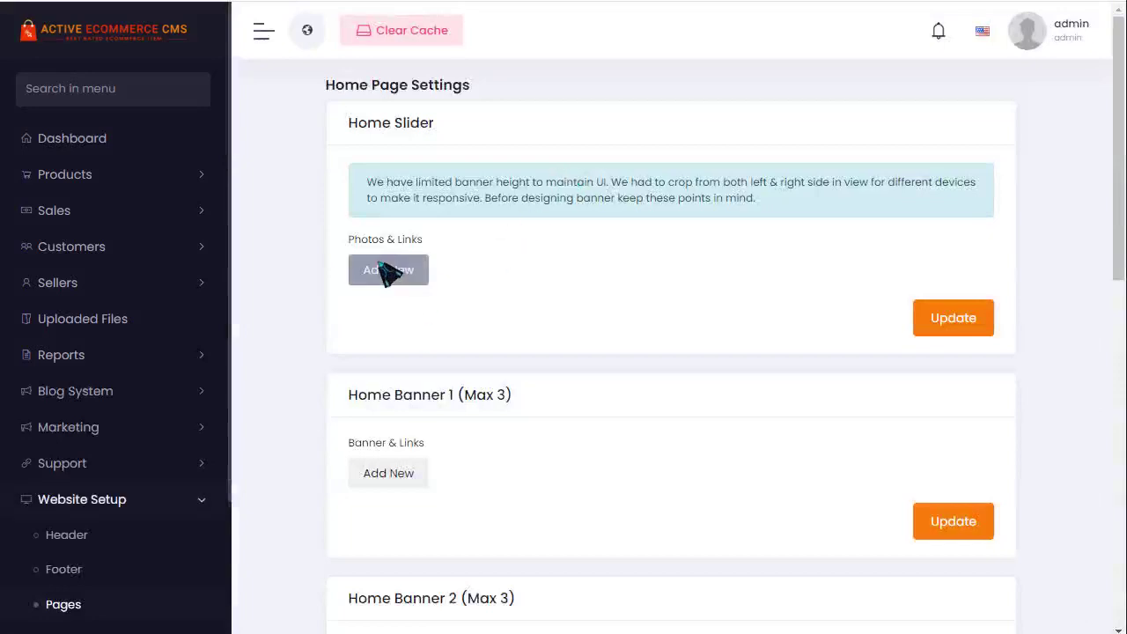
scroll(458, 273, "down", 3)
scroll(538, 332, "up", 3)
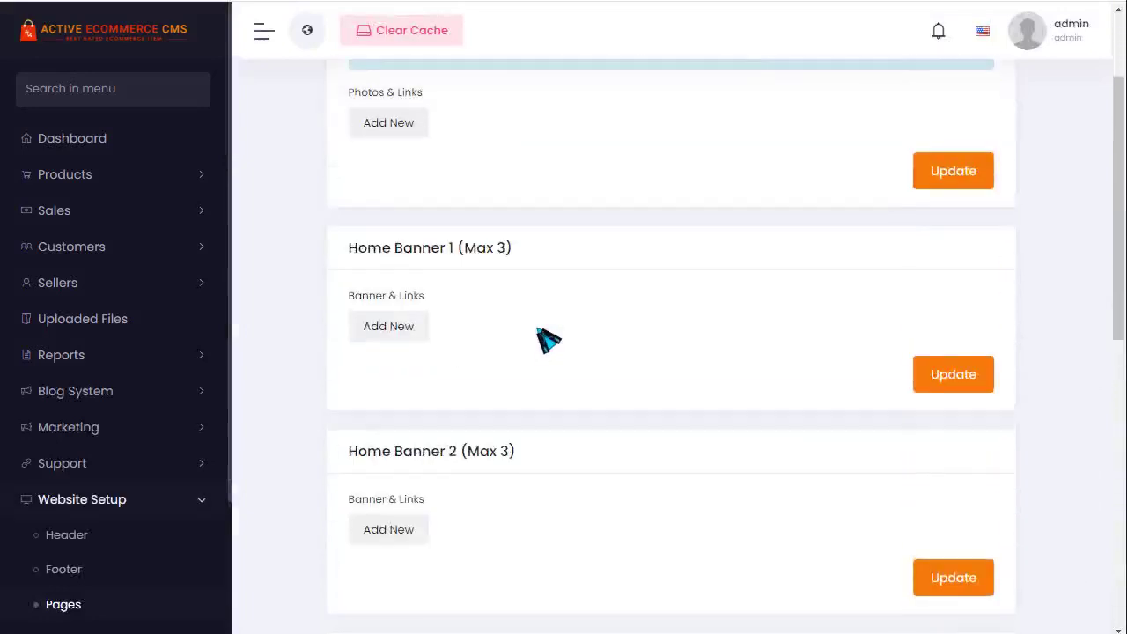
- Add a new photo row to the Home Slider, browsing the file picker without choosing an image
left_click(404, 279)
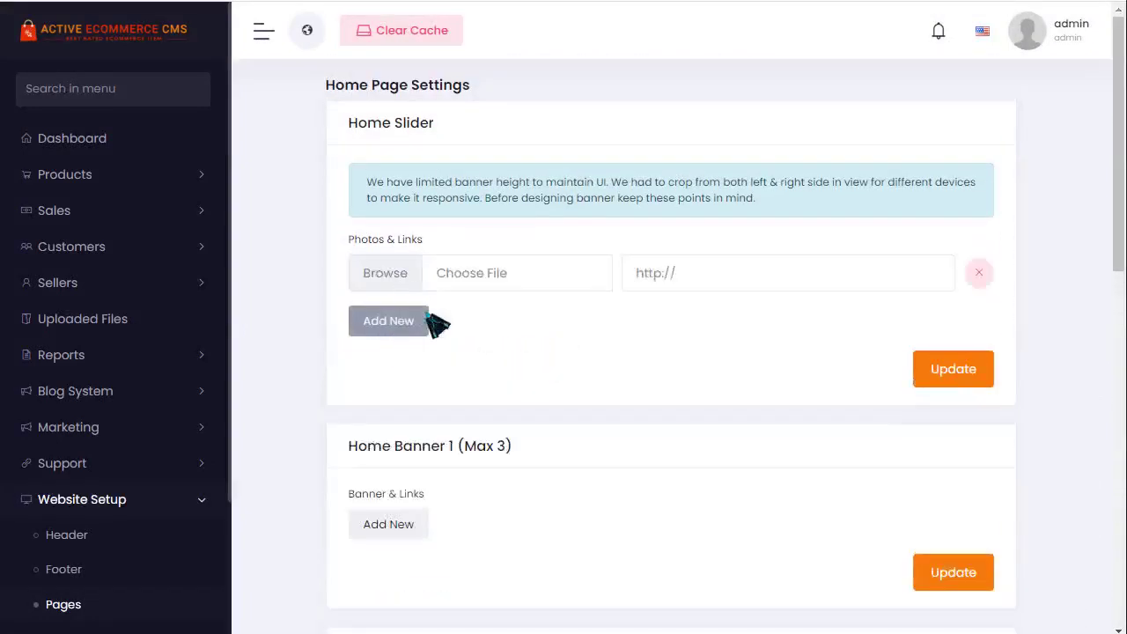
left_click(498, 280)
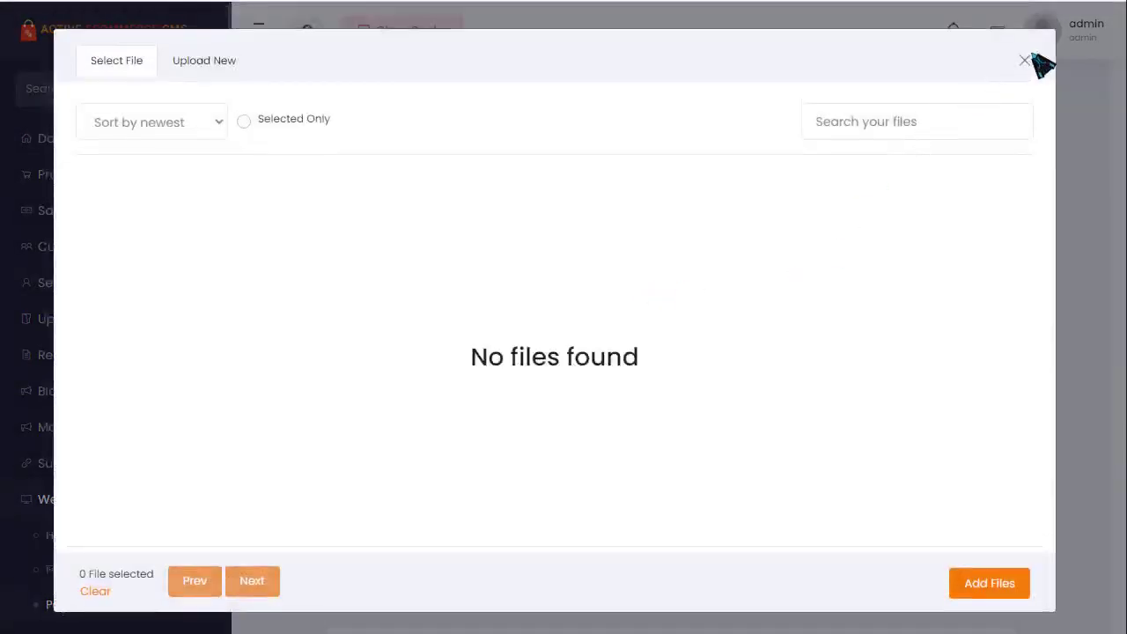
left_click(1024, 61)
scroll(573, 369, "down", 3)
scroll(578, 365, "up", 3)
left_click(446, 302)
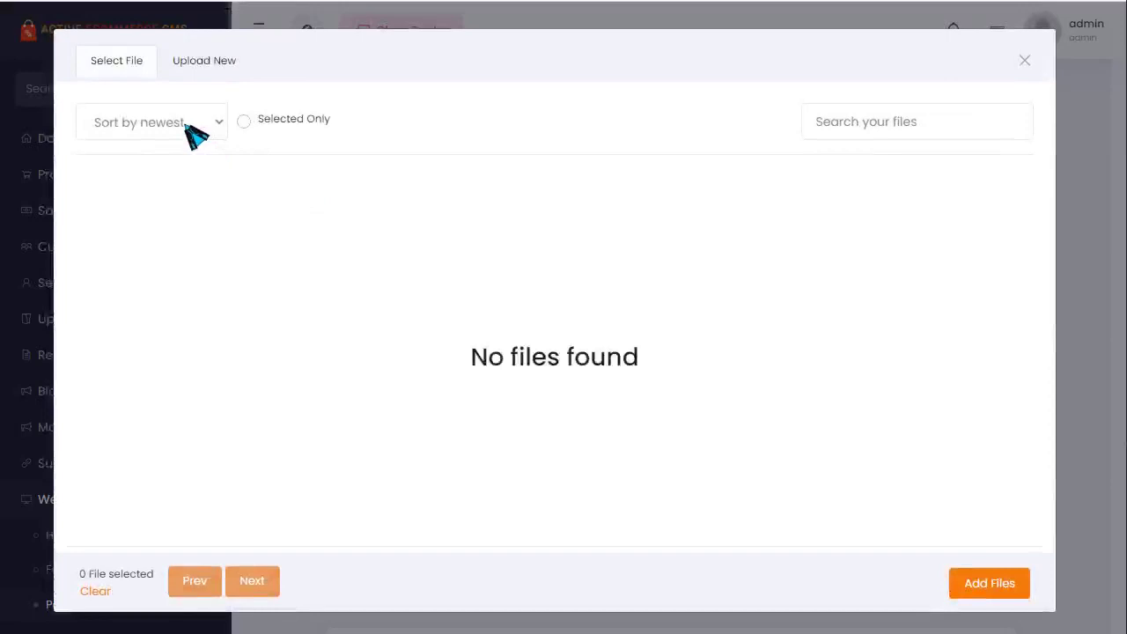
left_click(176, 120)
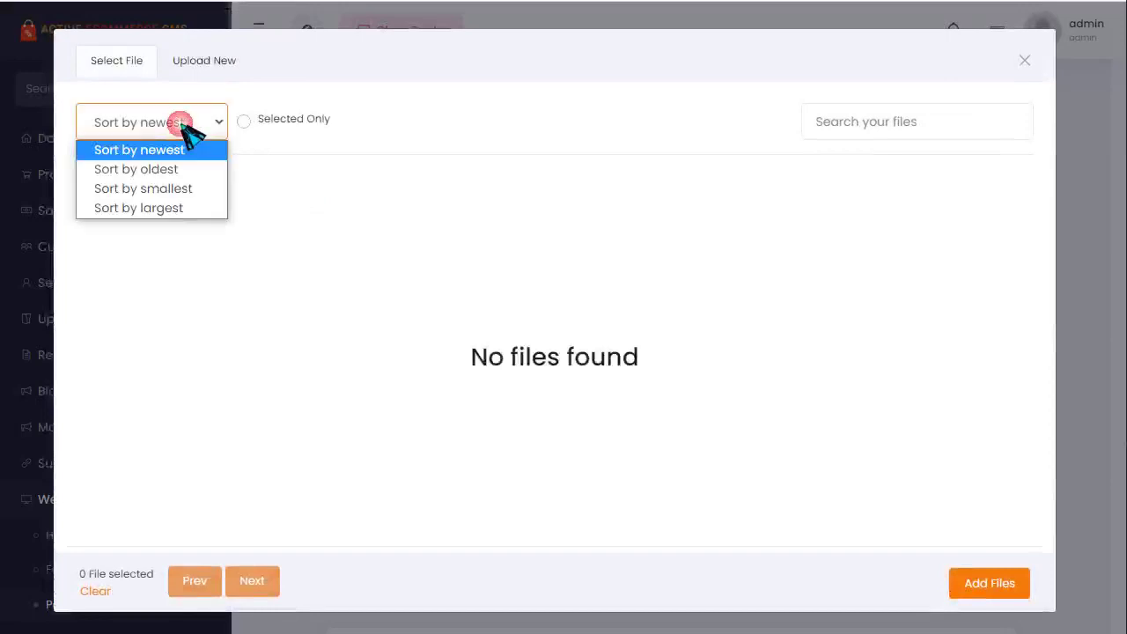
left_click(207, 64)
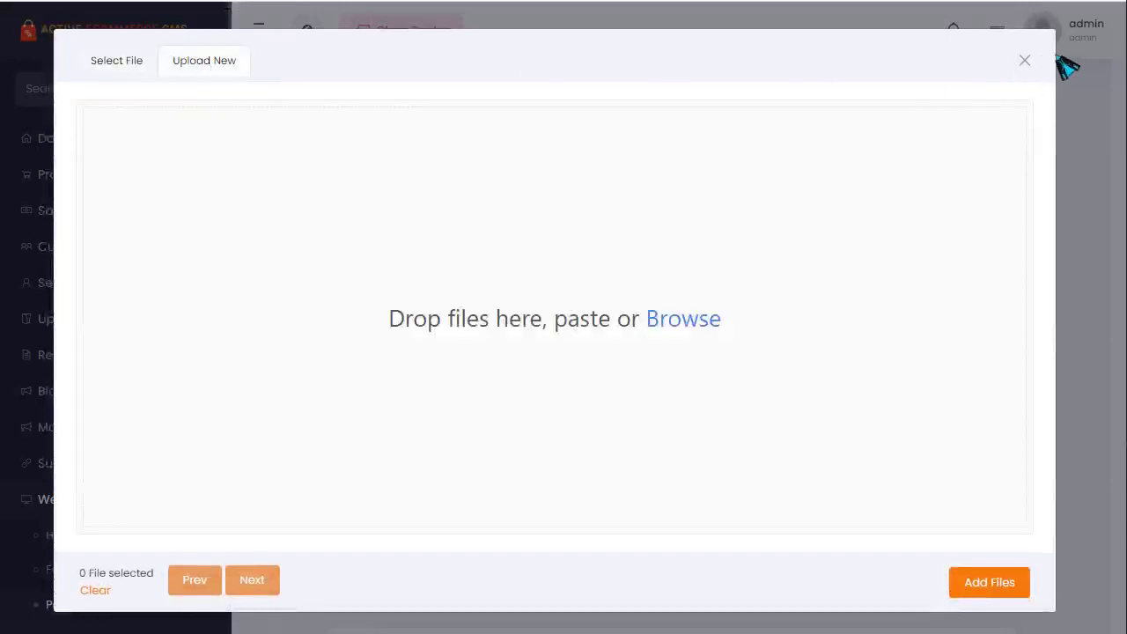
left_click(1024, 61)
scroll(673, 405, "down", 5)
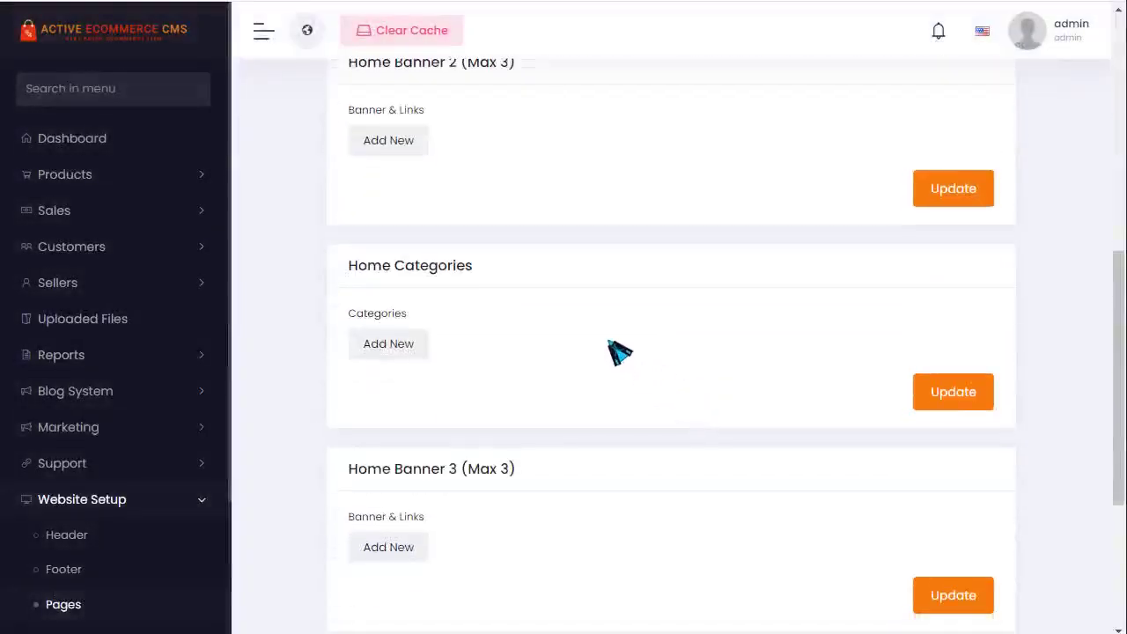
scroll(616, 351, "up", 2)
scroll(460, 241, "down", 2)
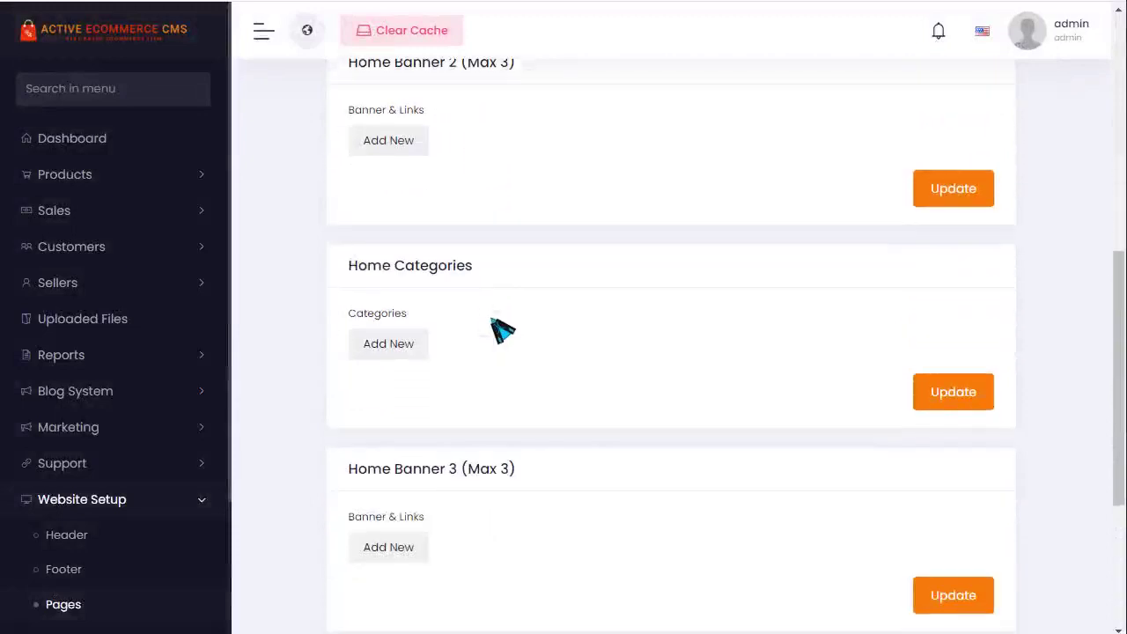
- Add a Home Categories row set to Demo category 2
left_click(417, 351)
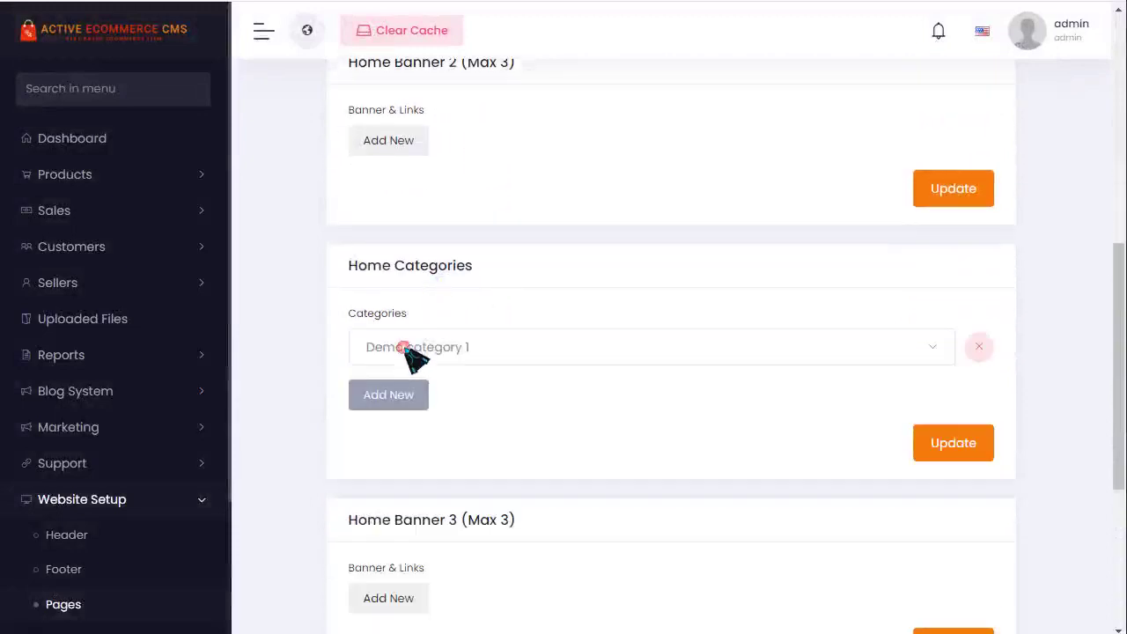
left_click(460, 357)
left_click(444, 472)
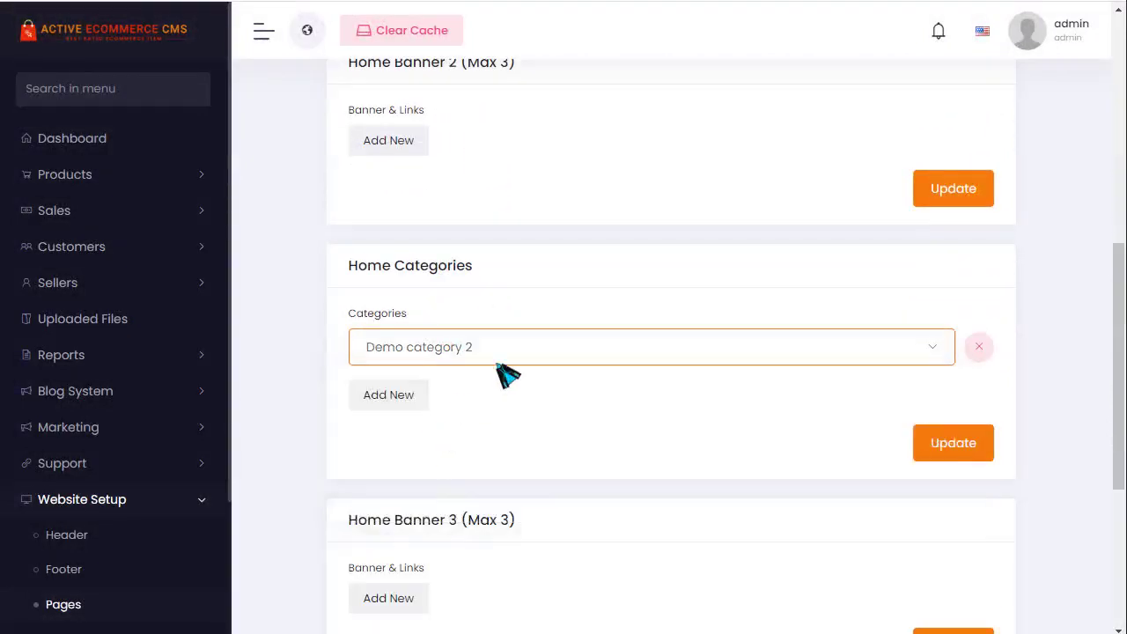
scroll(535, 368, "down", 3)
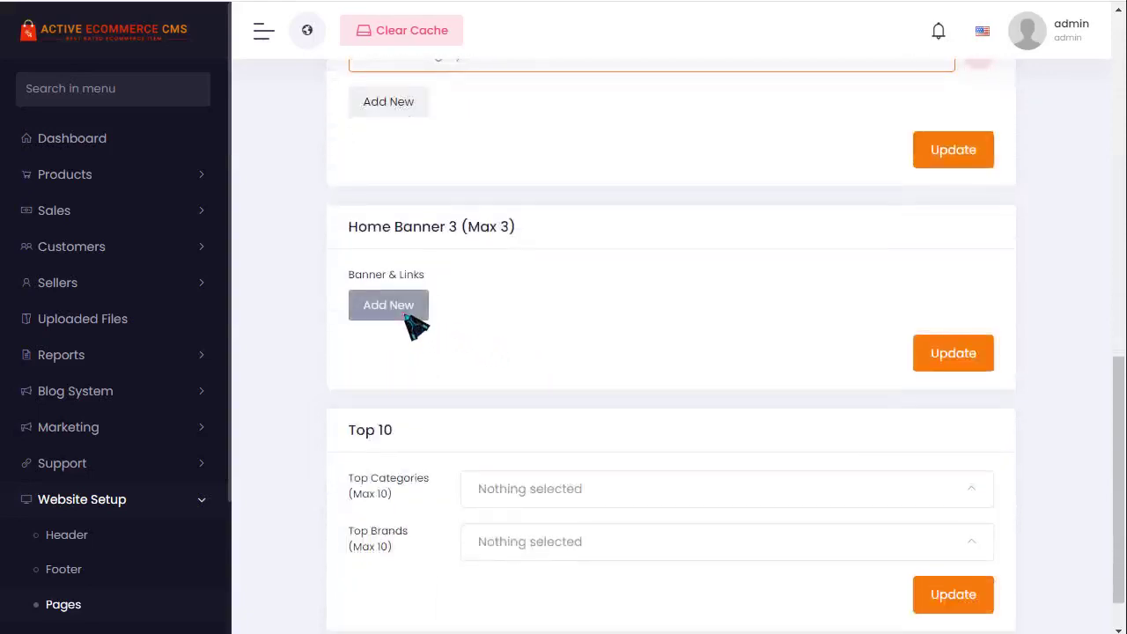
- Add a banner row under Home Banner 3 and confirm its image choice
left_click(421, 310)
left_click(478, 321)
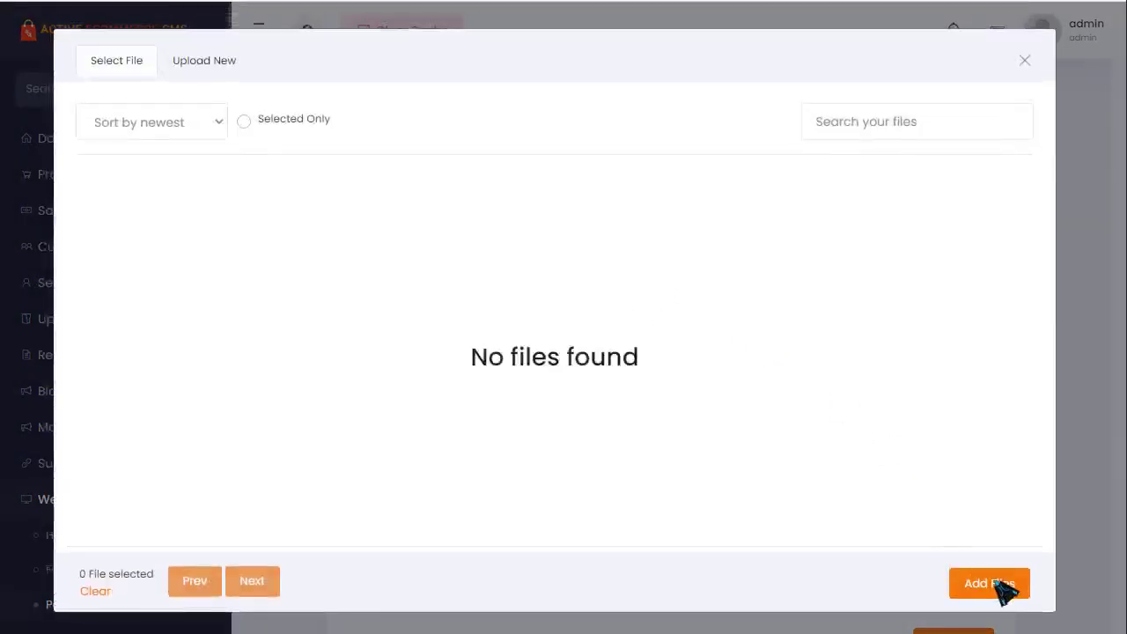
left_click(991, 587)
scroll(528, 383, "down", 2)
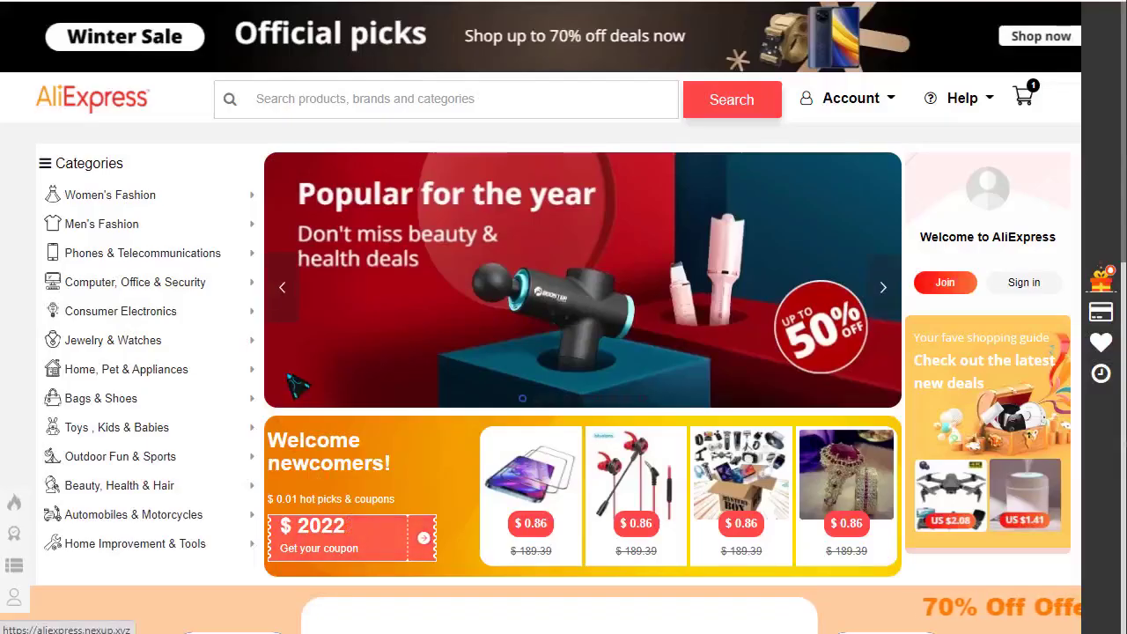
mouse_move(169, 190)
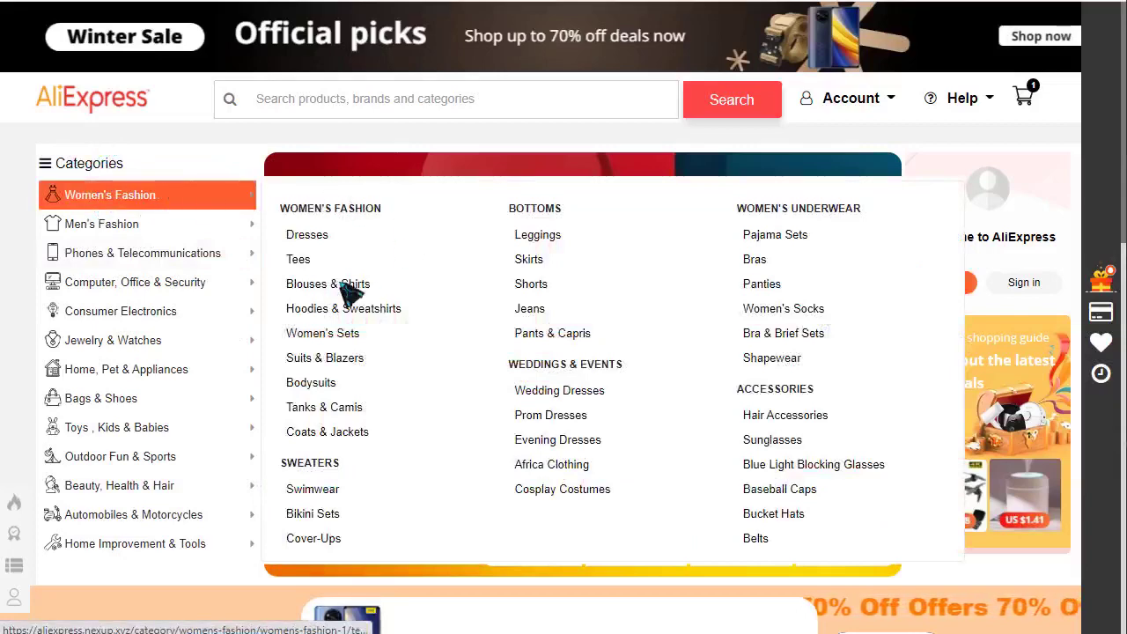
mouse_move(189, 381)
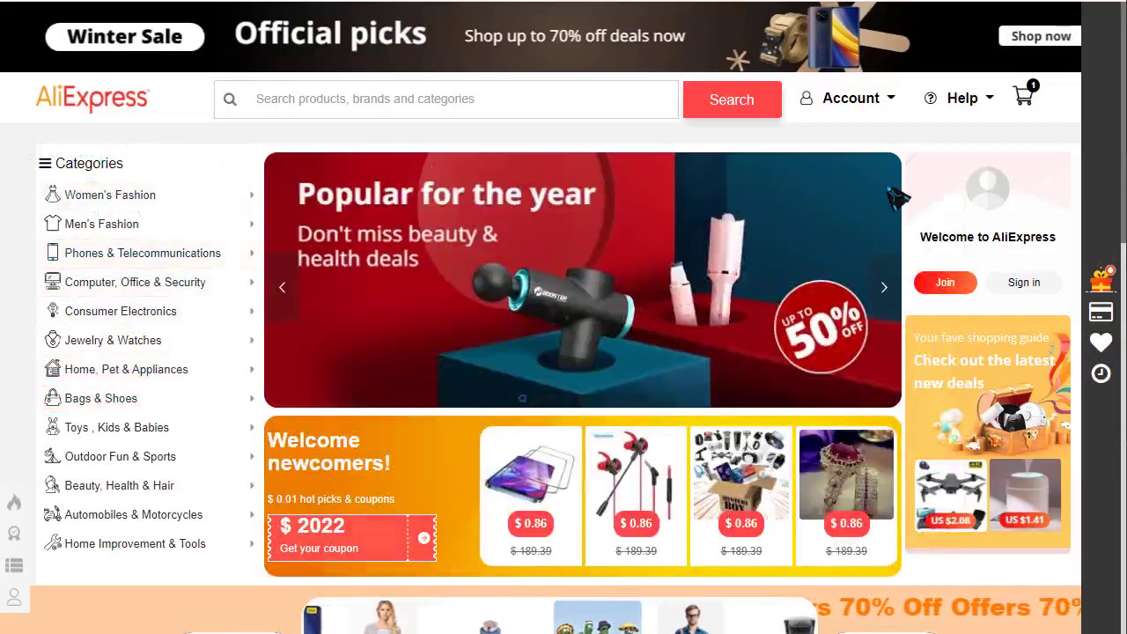
scroll(886, 226, "down", 15)
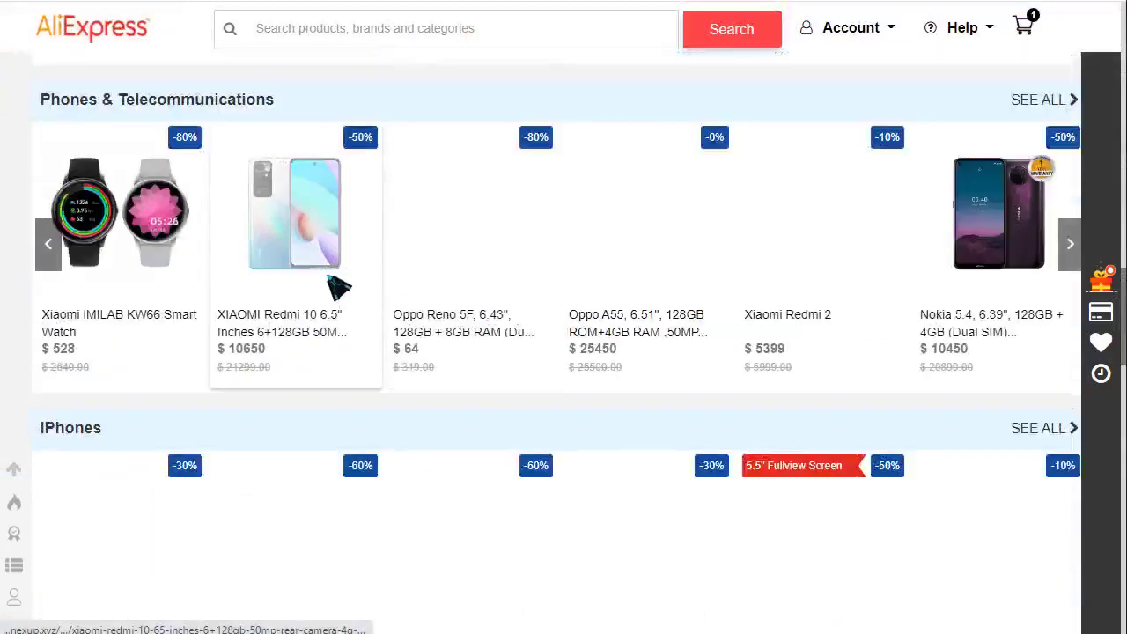
scroll(457, 274, "down", 1)
scroll(458, 275, "down", 8)
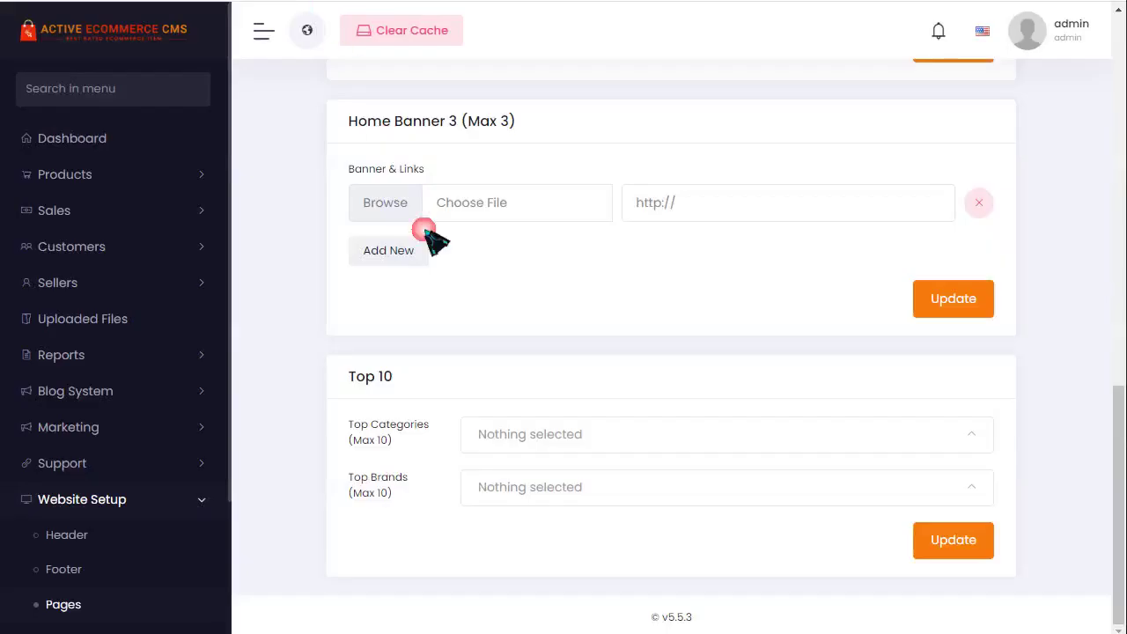
- Scroll through the Home Page Settings, then down the storefront to its Terms, Return, Support and Privacy Policy footer links
scroll(484, 271, "up", 5)
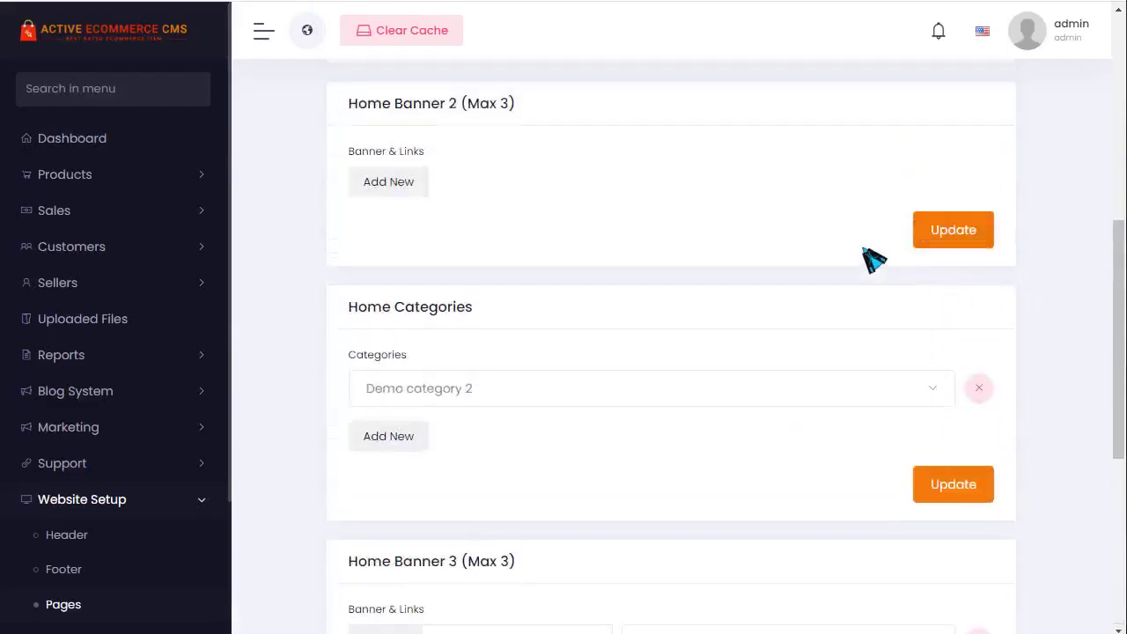
scroll(554, 358, "down", 5)
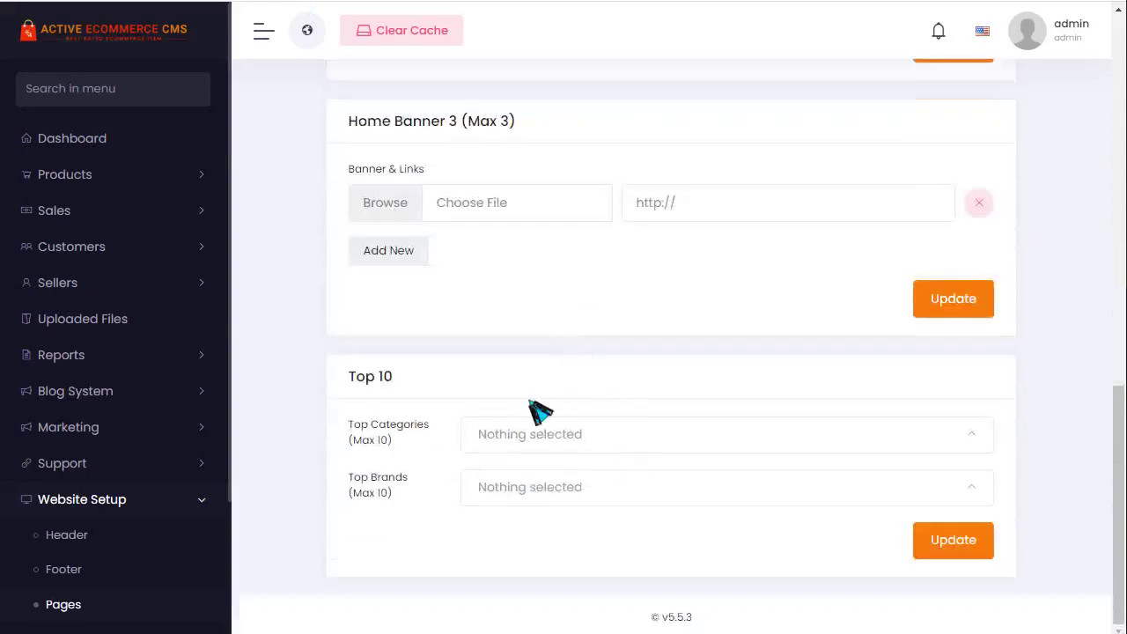
scroll(711, 468, "up", 6)
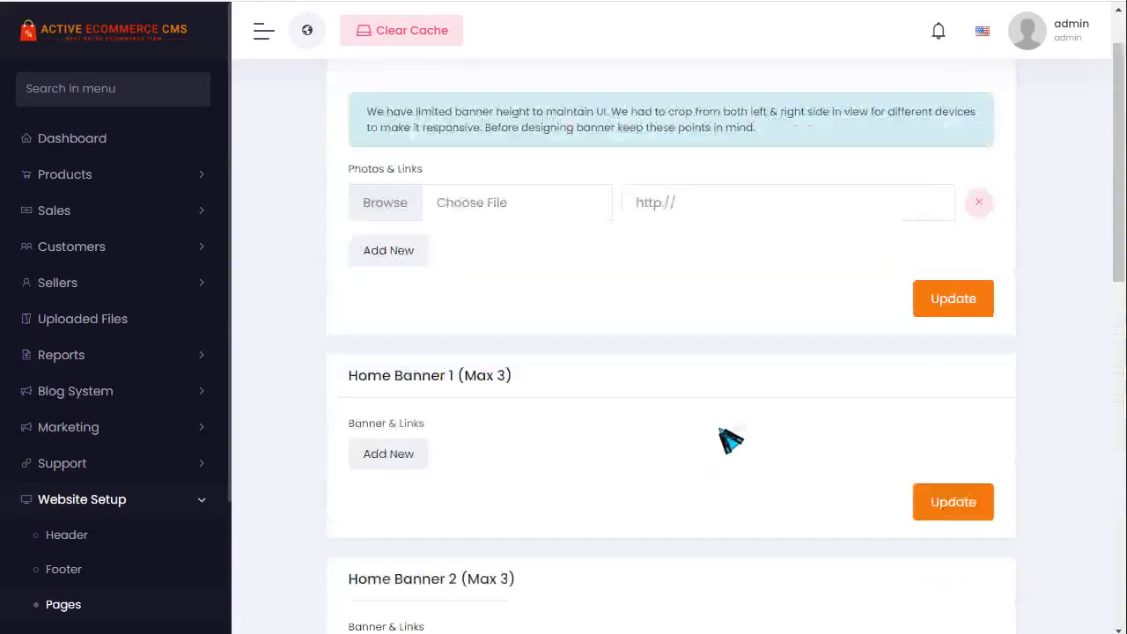
scroll(730, 440, "up", 2)
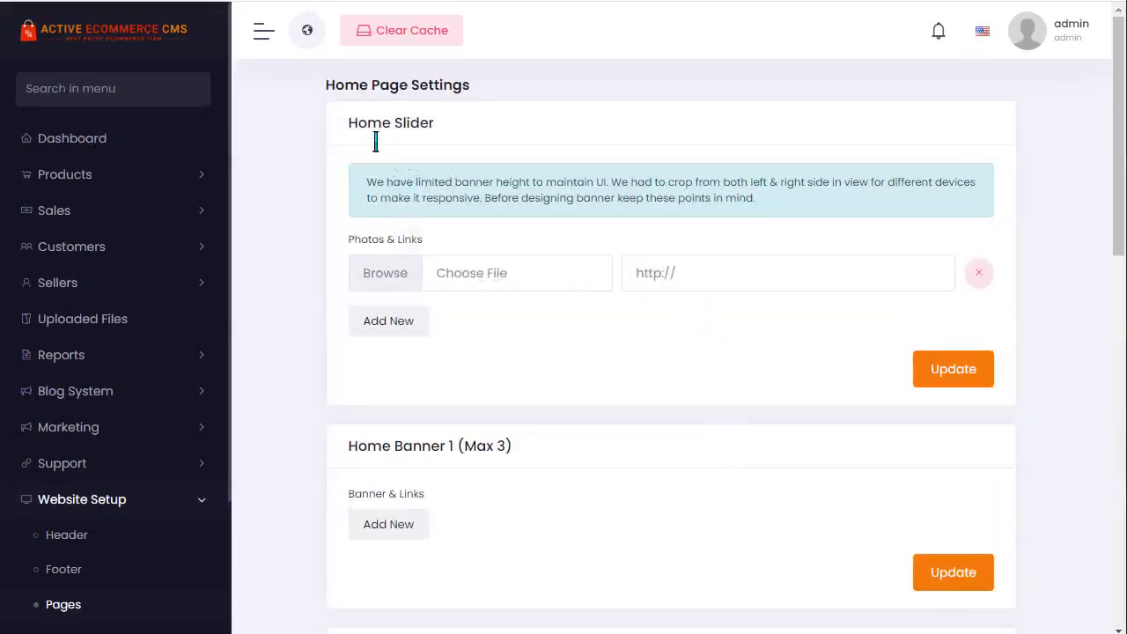
left_click_drag(374, 132, 473, 141)
scroll(744, 233, "down", 2)
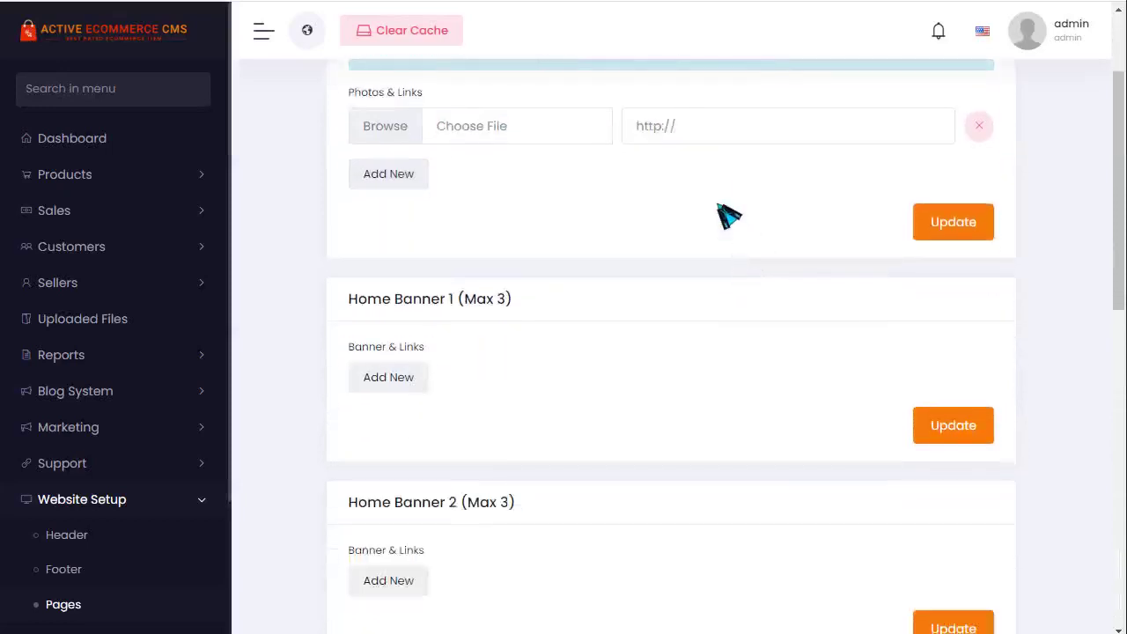
scroll(651, 220, "down", 2)
left_click_drag(356, 154, 539, 176)
scroll(787, 234, "down", 2)
left_click_drag(367, 215, 519, 211)
scroll(568, 293, "down", 4)
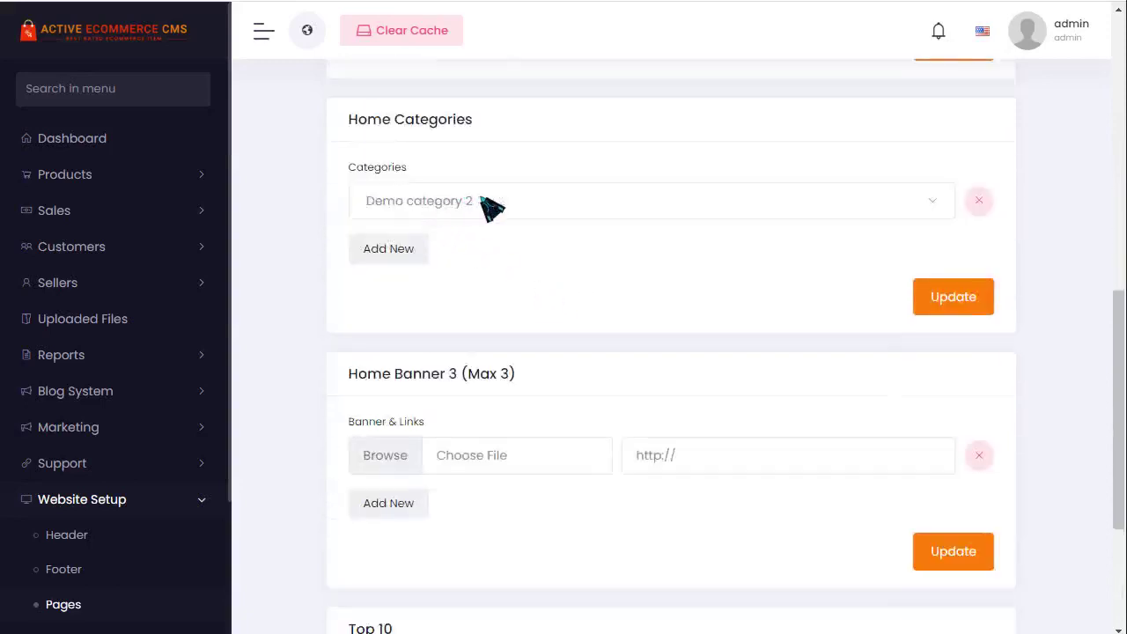
scroll(502, 207, "down", 2)
left_click_drag(398, 236, 583, 244)
scroll(599, 220, "down", 1)
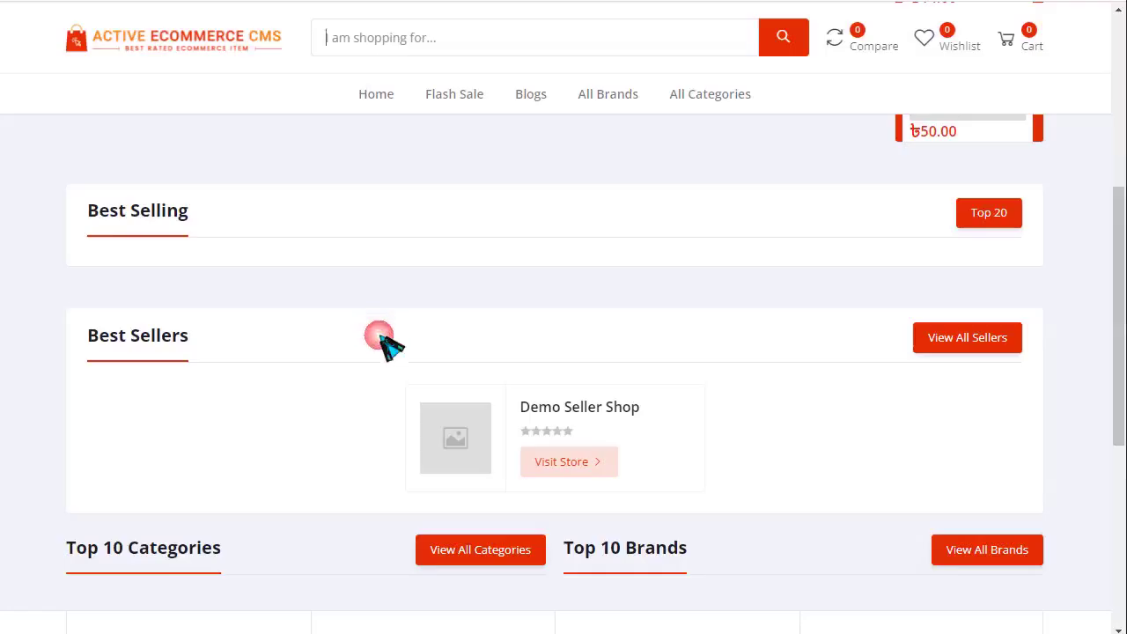
scroll(337, 463, "down", 5)
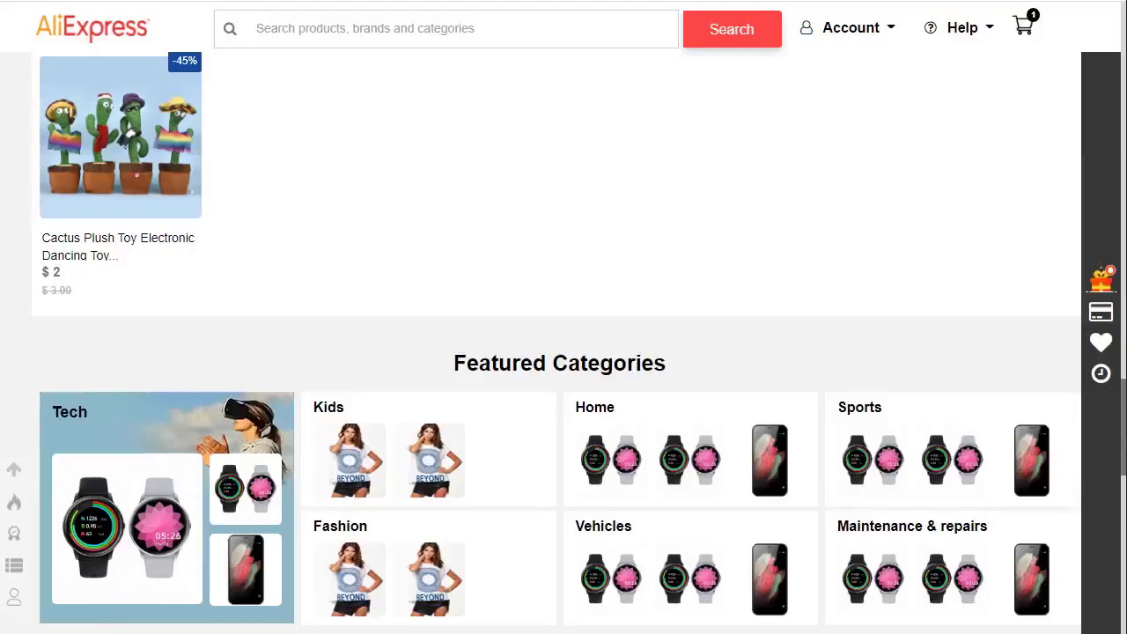
- Log in to the AliExpress demo admin panel with the prefilled credentials
scroll(576, 410, "up", 10)
scroll(583, 415, "up", 2)
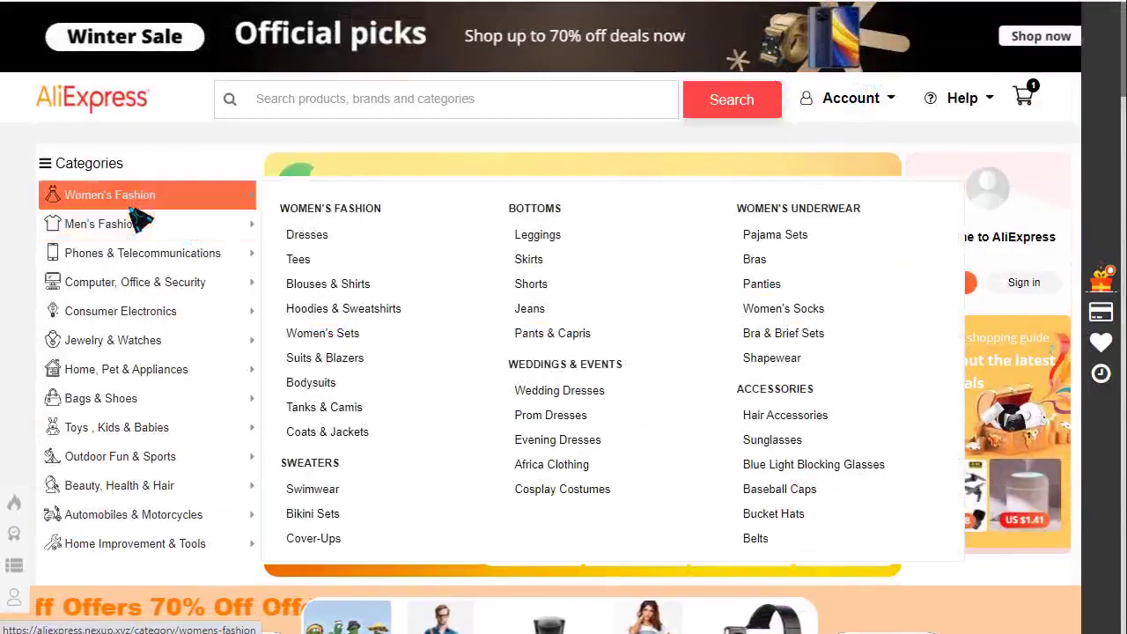
left_click(564, 215)
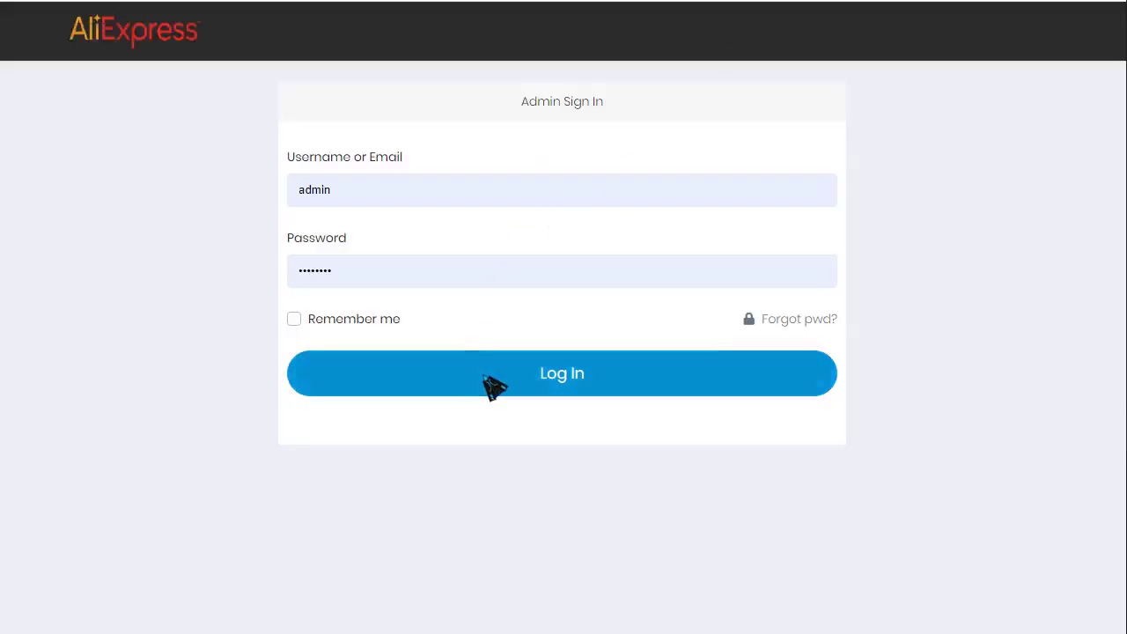
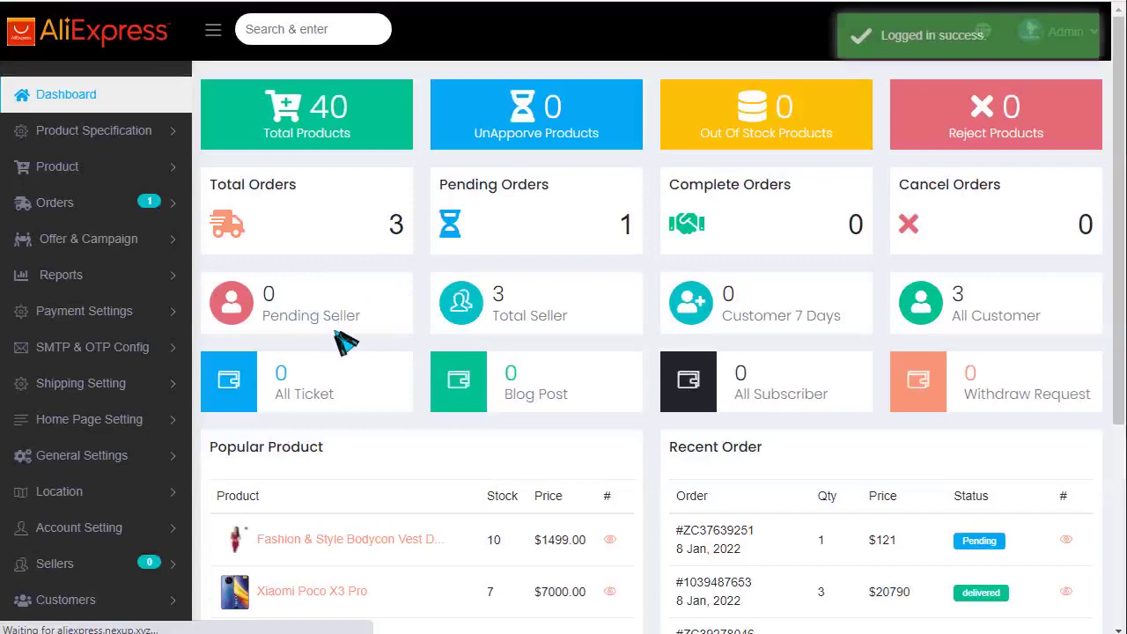
- Open the Homepage section list under Home Page Setting
left_click(716, 224)
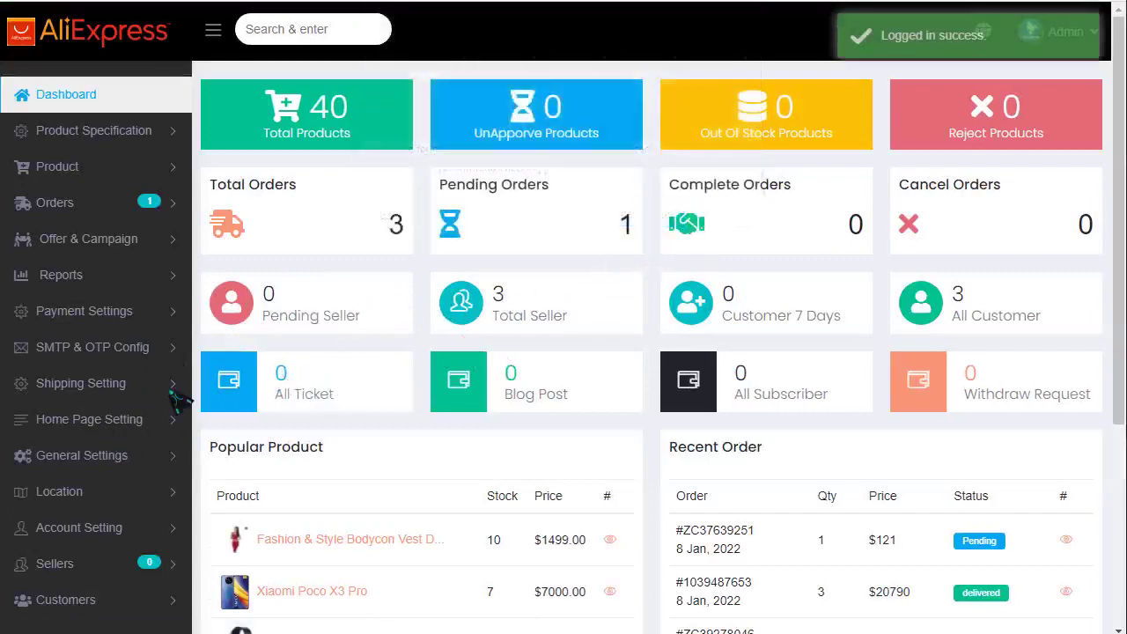
left_click(98, 419)
left_click(72, 456)
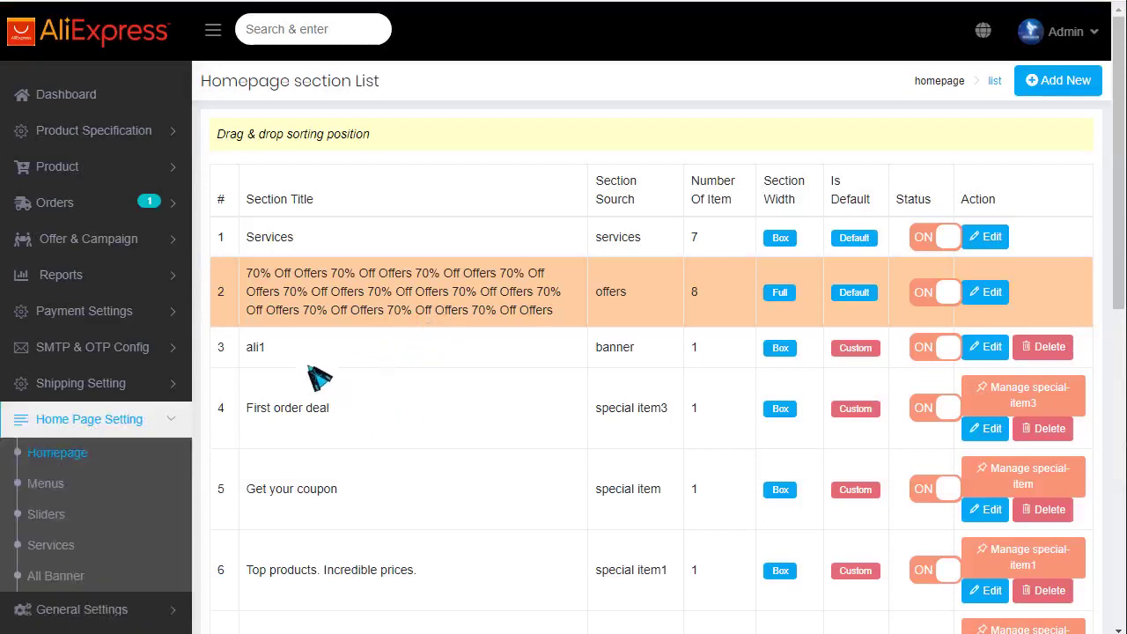
- Move Services below 70% Off Offers and back to the top, then open the new-section form
left_click_drag(417, 236, 405, 317)
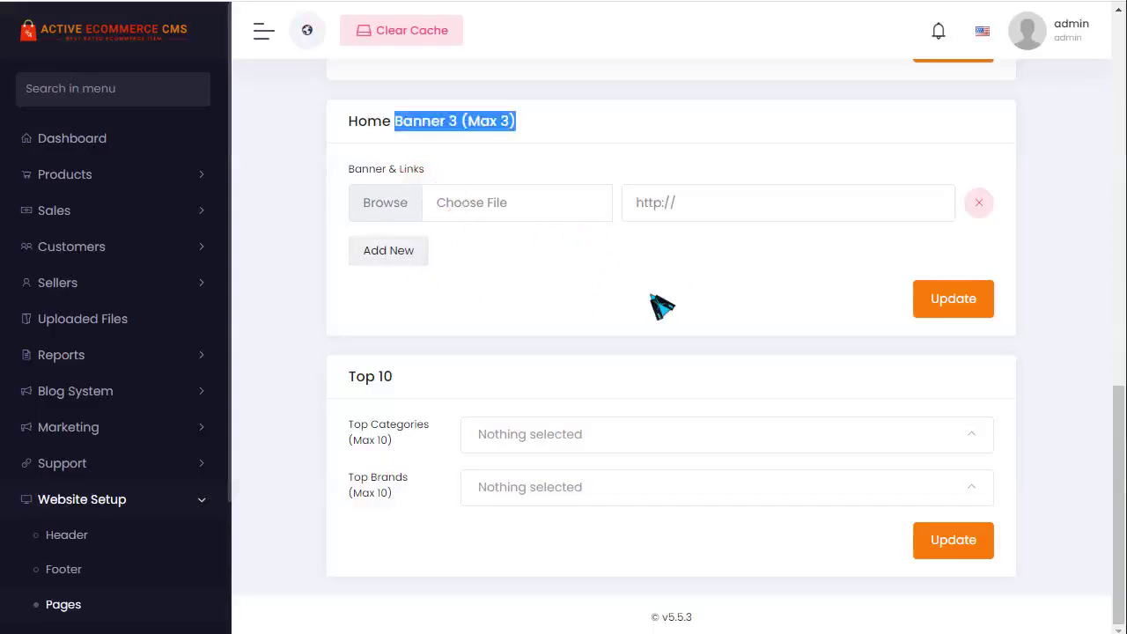
scroll(662, 306, "up", 10)
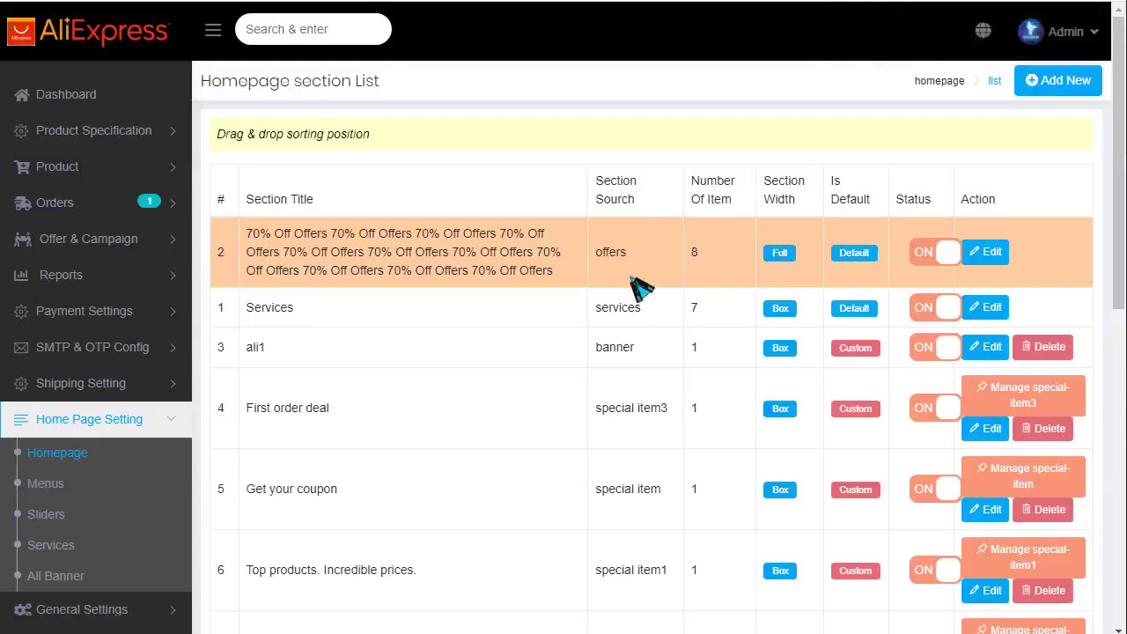
left_click_drag(377, 315, 385, 234)
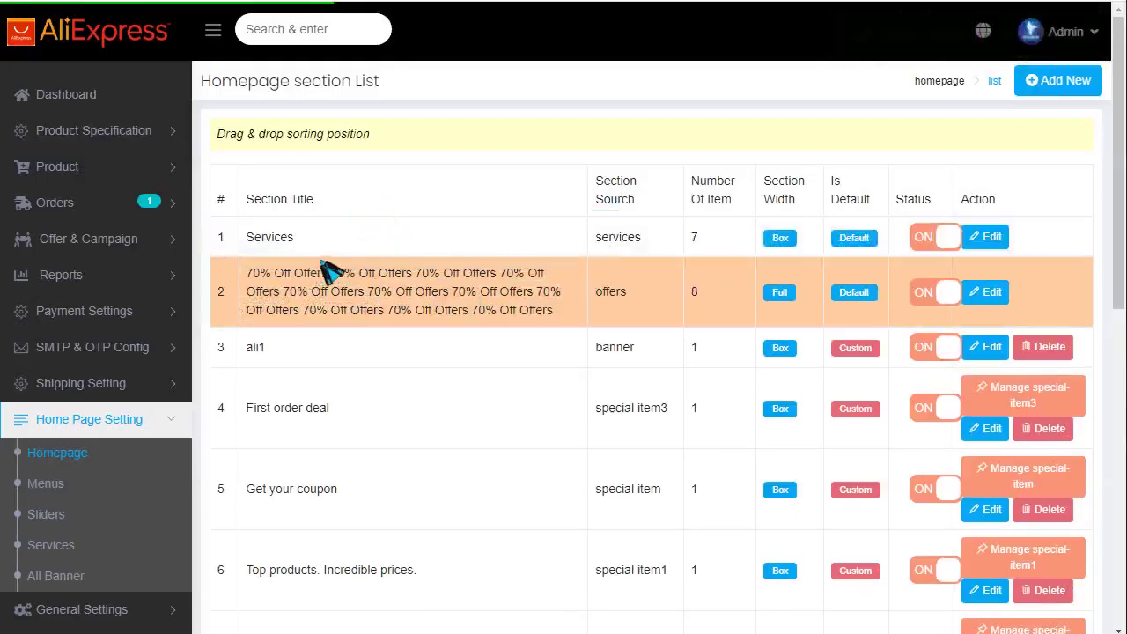
left_click(1063, 86)
left_click(307, 141)
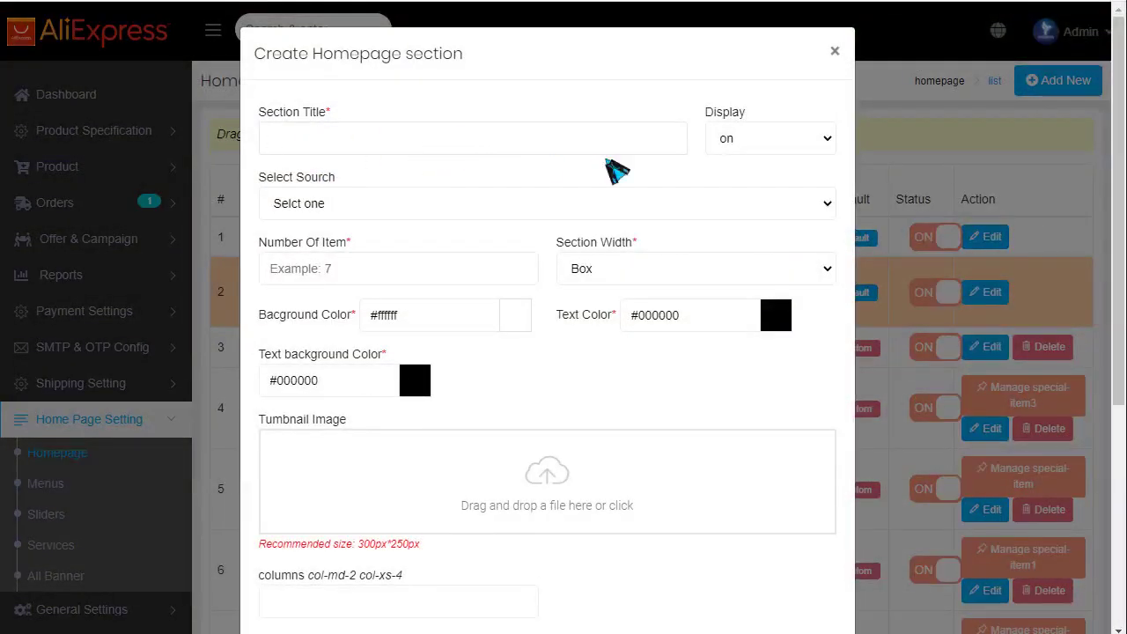
- Switch the new section's Display off and then back on
left_click(808, 138)
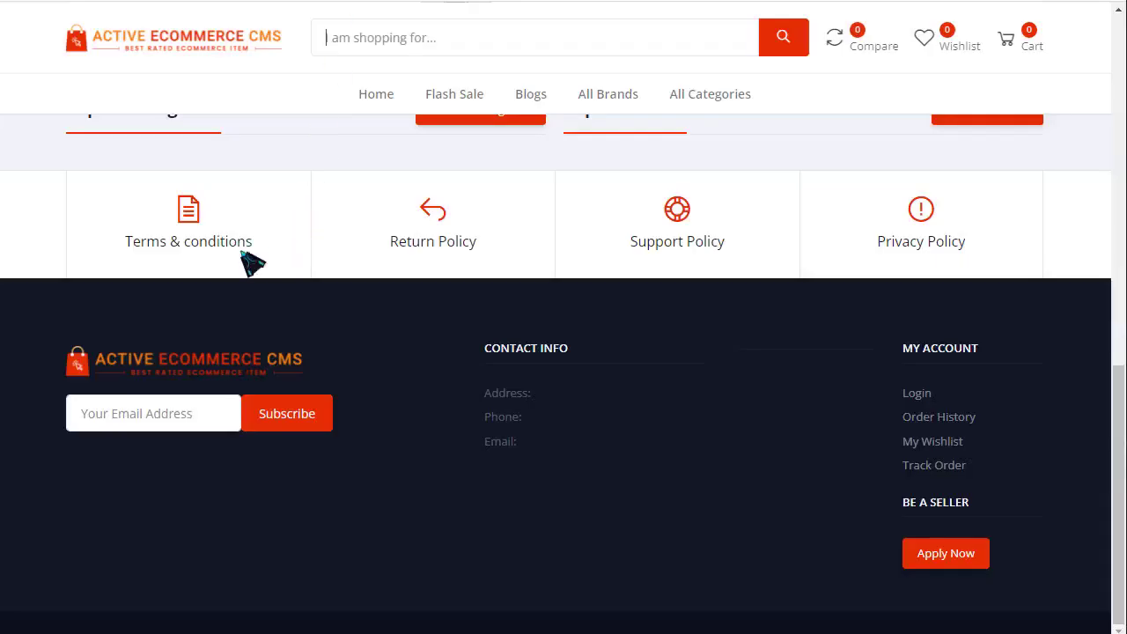
scroll(188, 279, "up", 5)
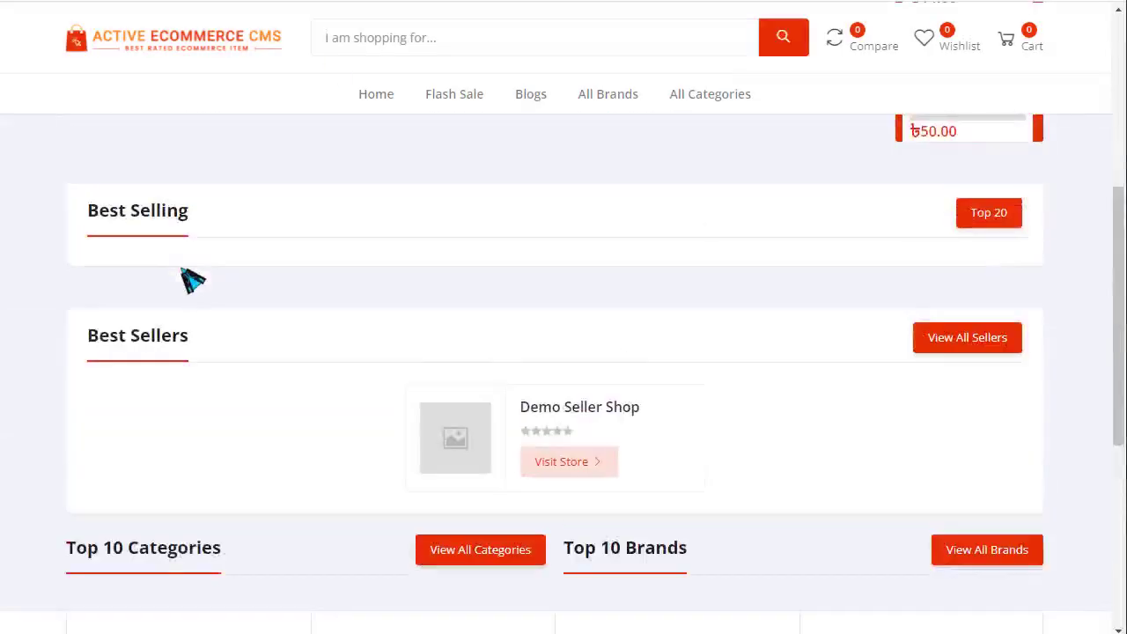
left_click_drag(88, 211, 219, 234)
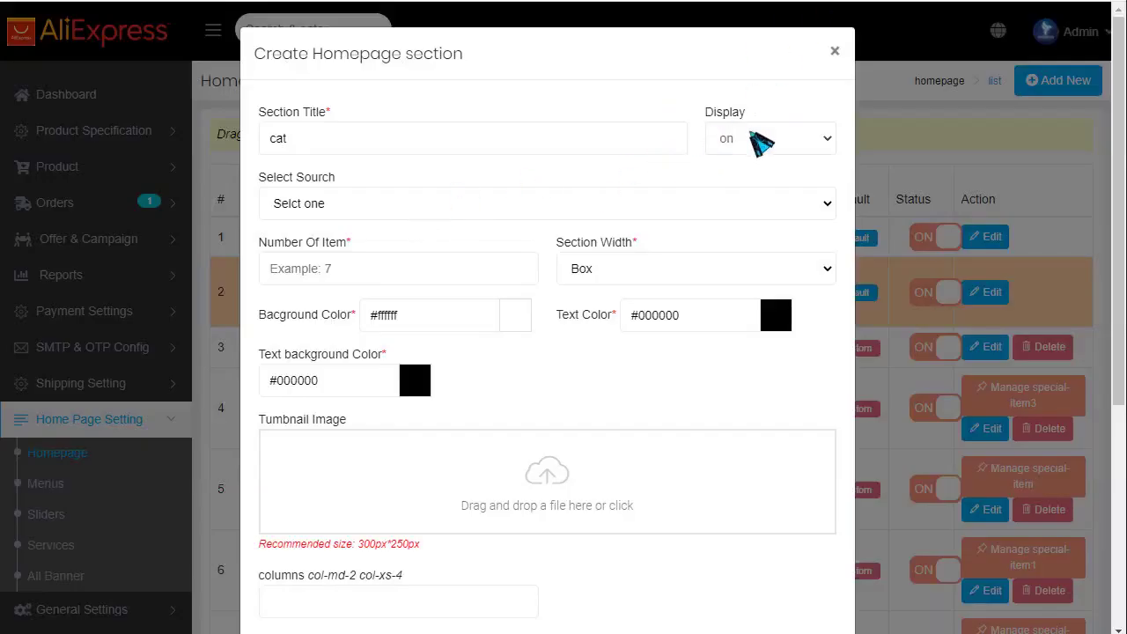
left_click(758, 144)
left_click(729, 179)
left_click(737, 145)
left_click(732, 162)
- Set the source to Category Product and search 'pho' in Product Categories
left_click(335, 207)
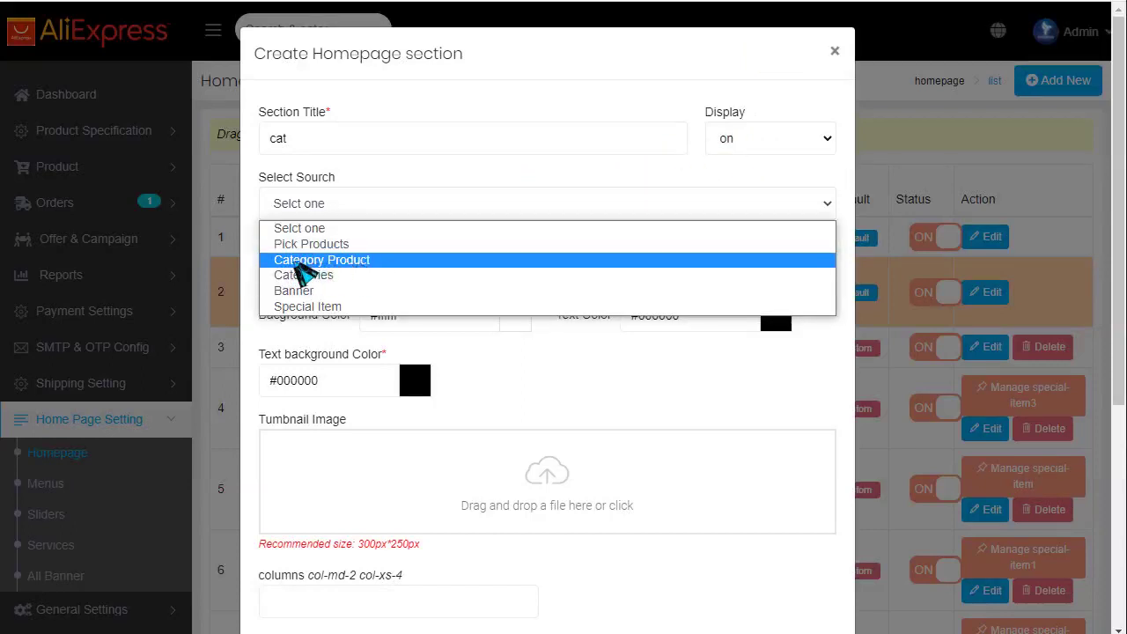
left_click(342, 260)
left_click(342, 268)
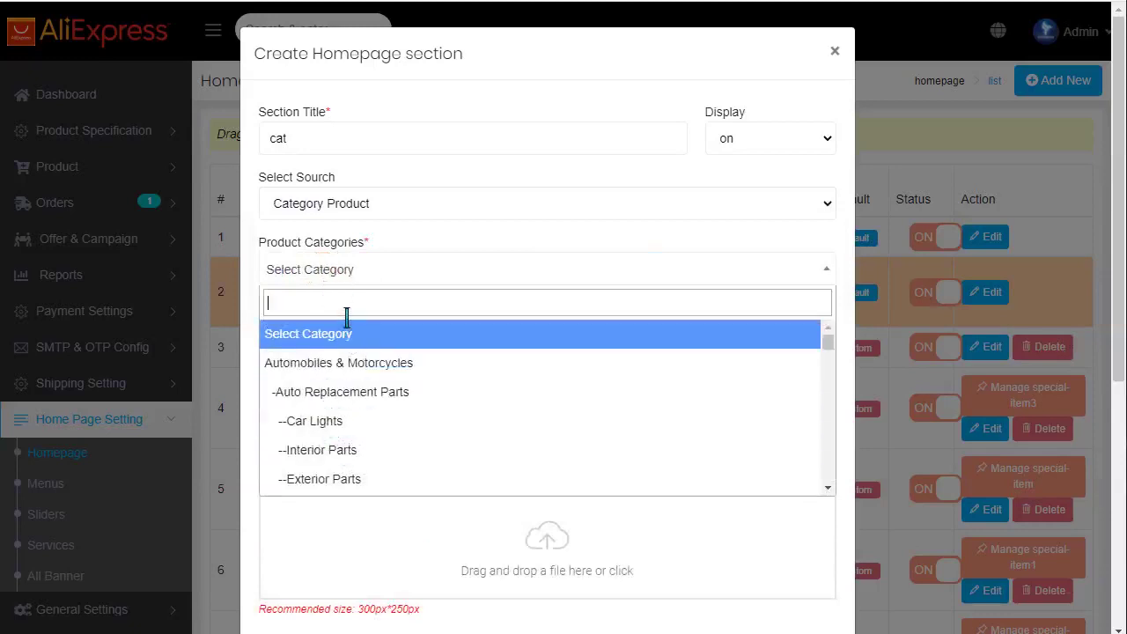
type("i")
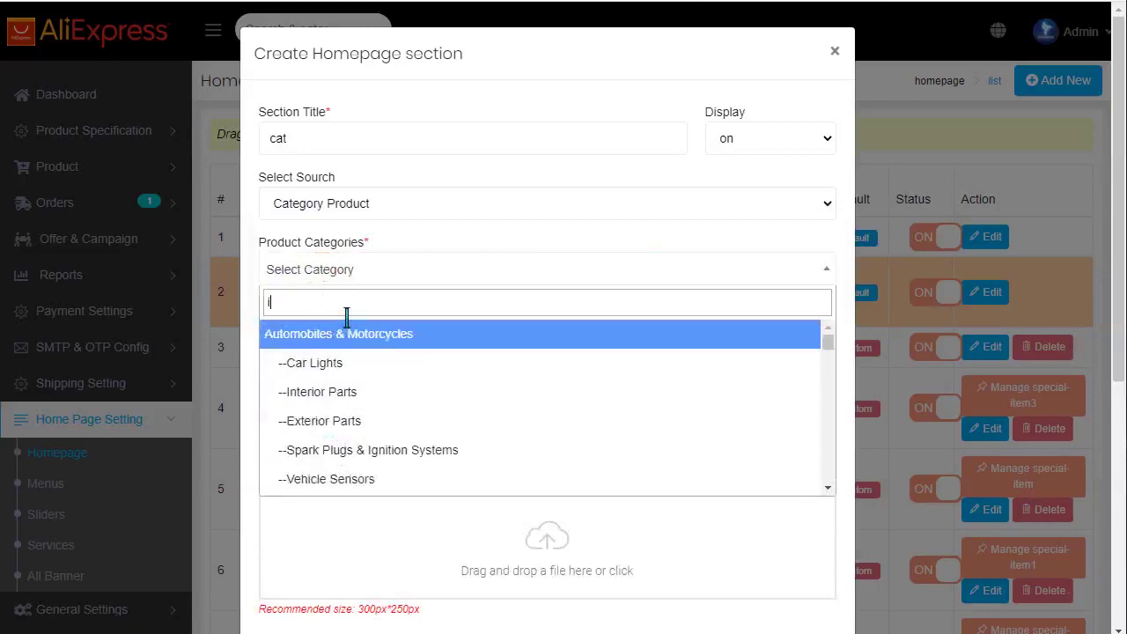
type("p")
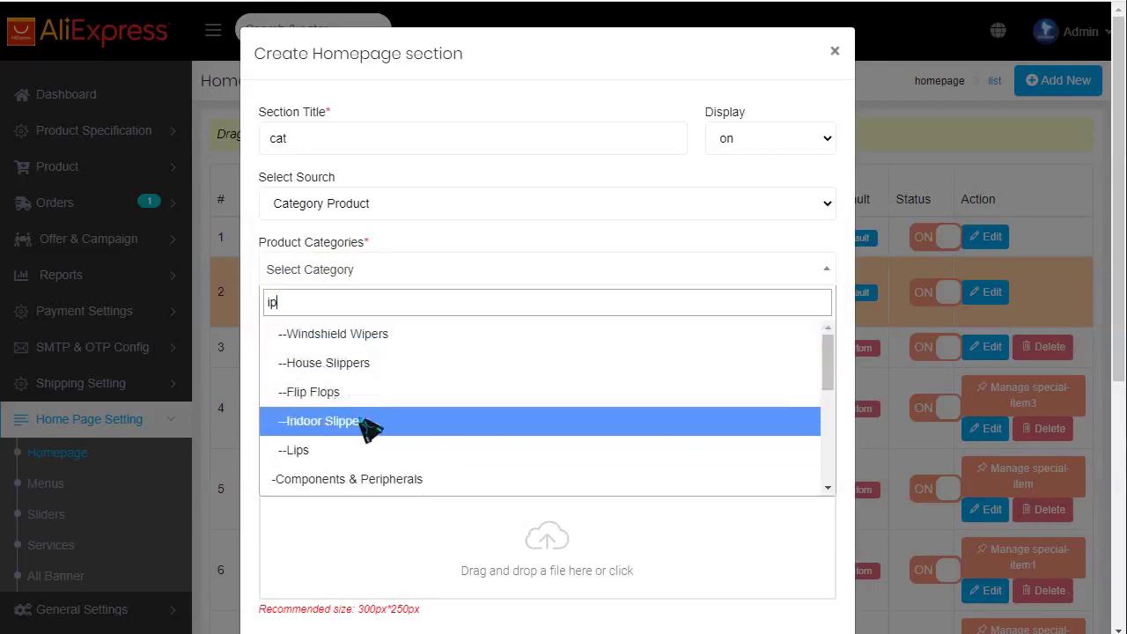
scroll(372, 423, "down", 5)
scroll(387, 433, "up", 1)
scroll(387, 432, "up", 5)
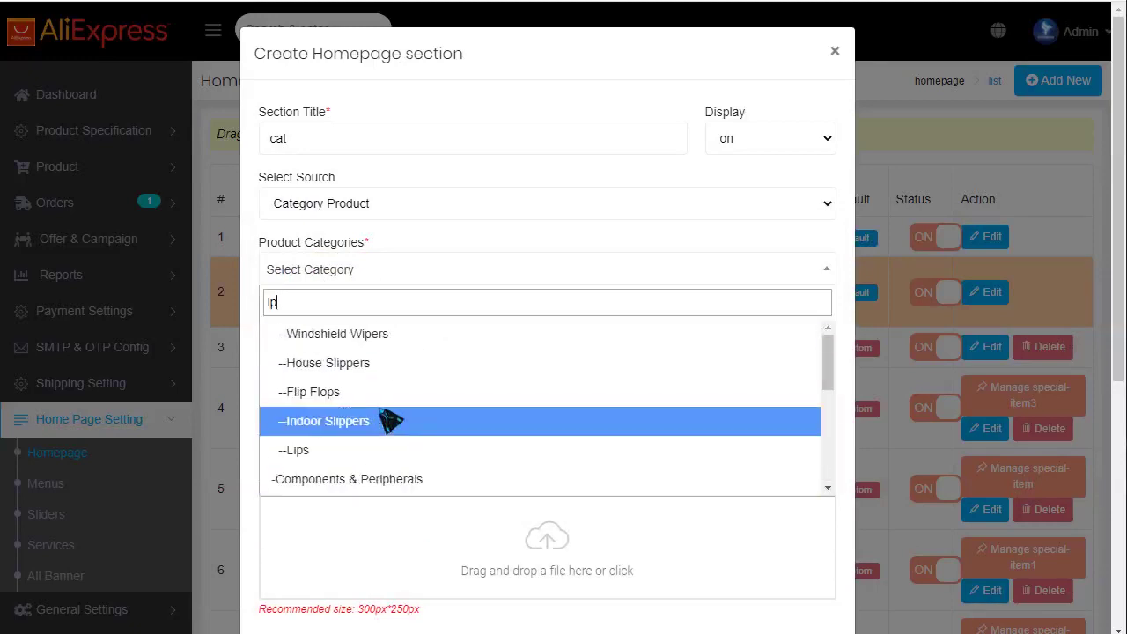
key("BackSpace")
key("BackSpace")
type("p")
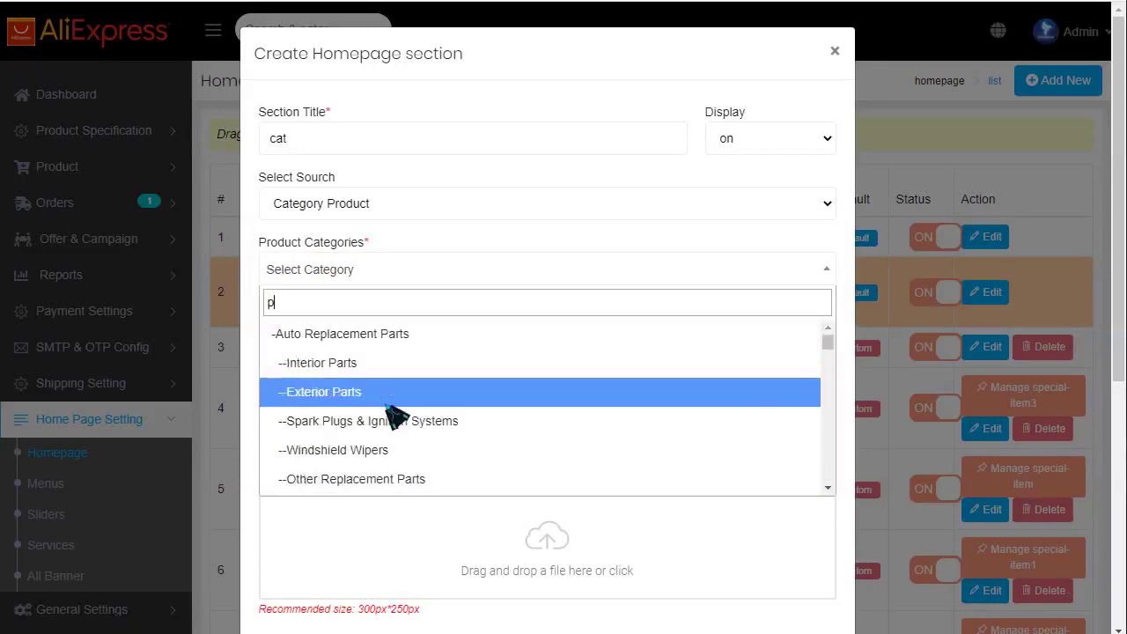
type("ho")
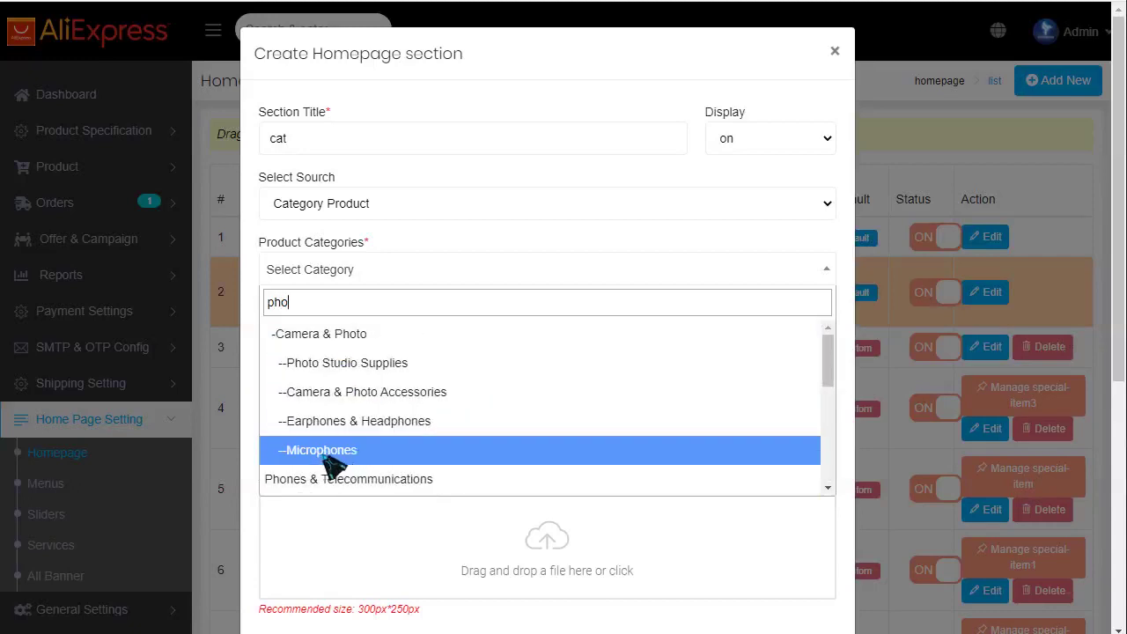
- Choose Phones & Telecommunications as the section's product category
left_click(392, 486)
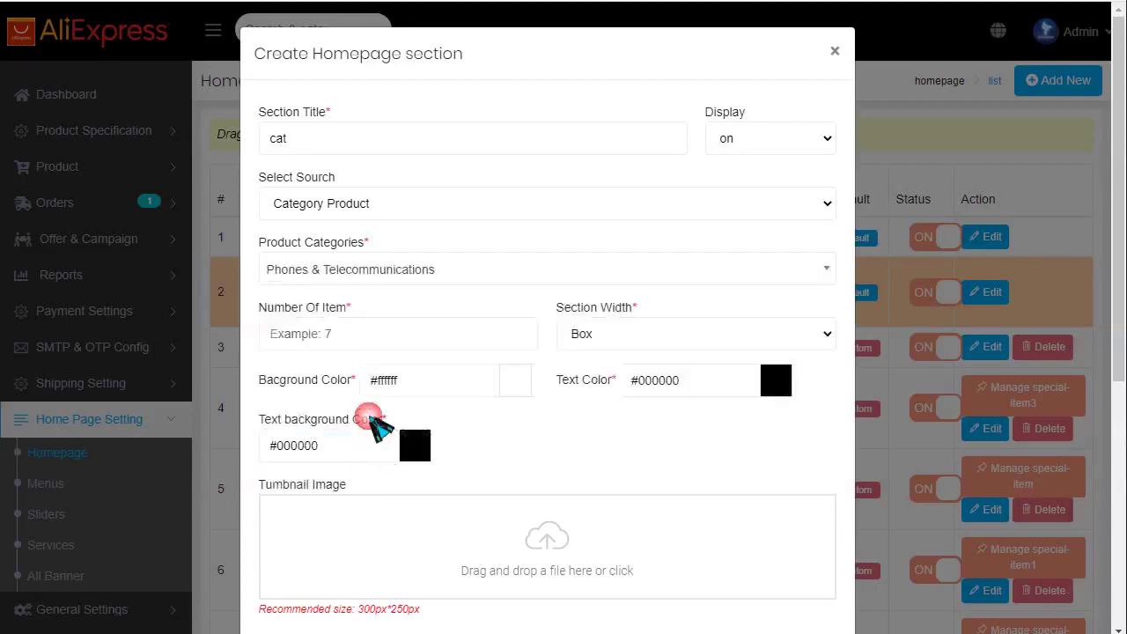
left_click(382, 276)
scroll(369, 396, "up", 3)
scroll(370, 414, "up", 10)
scroll(377, 406, "down", 5)
left_click(485, 276)
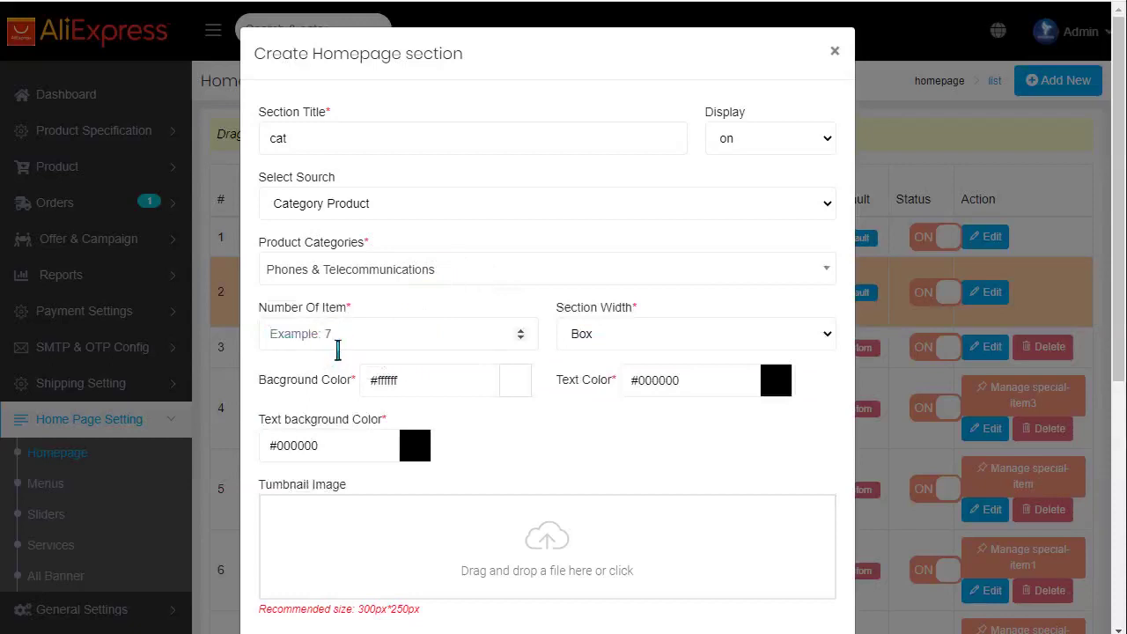
- Keep Section Width as Box and cancel the background colour picker
left_click(623, 339)
left_click(626, 343)
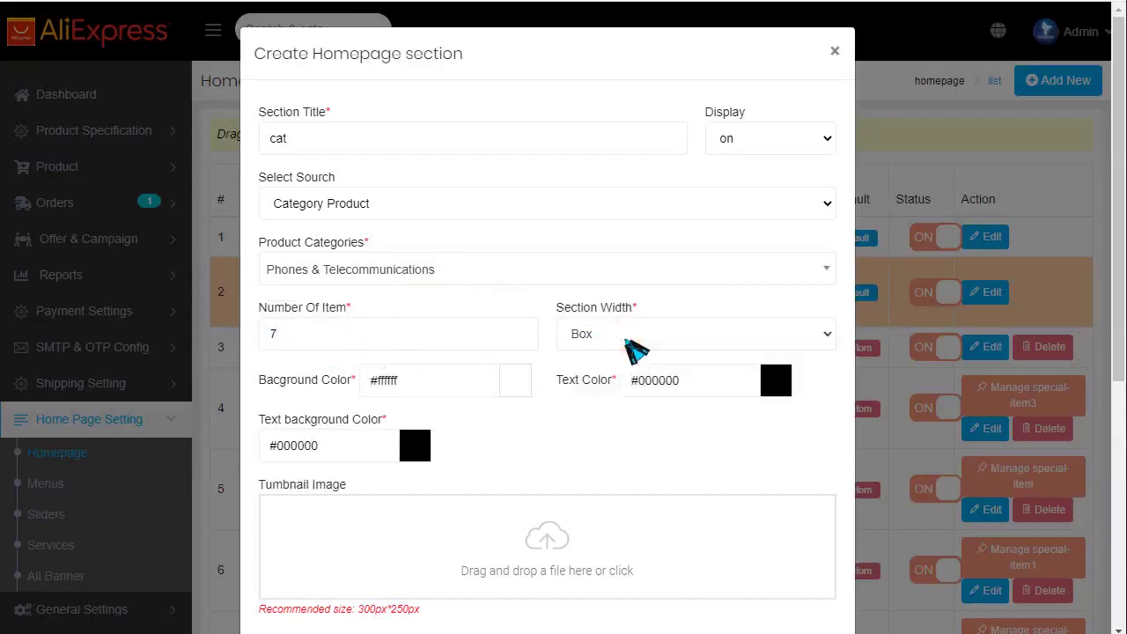
left_click(432, 385)
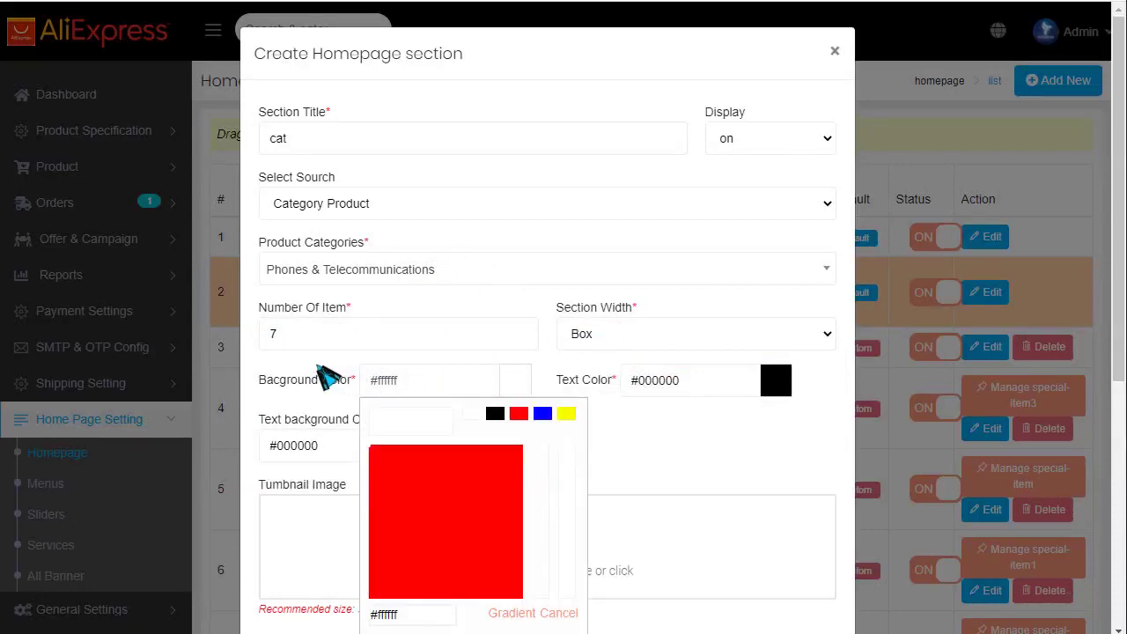
left_click(571, 613)
left_click_drag(560, 382, 615, 382)
left_click(511, 138)
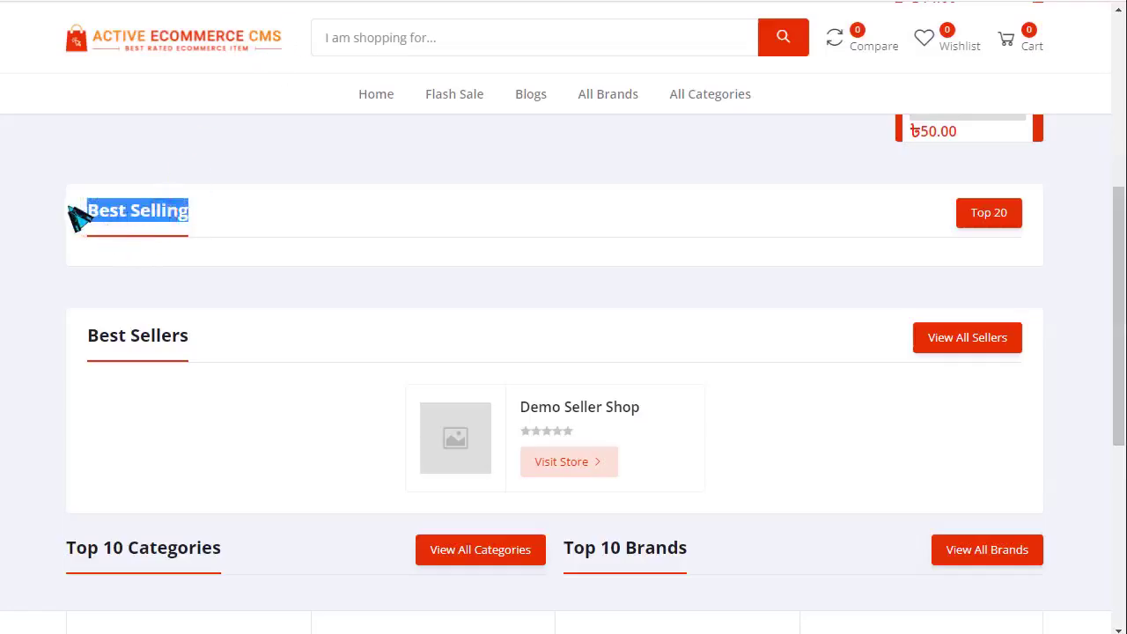
- Highlight the Best Selling and Best Sellers headings for comparison
left_click(77, 216)
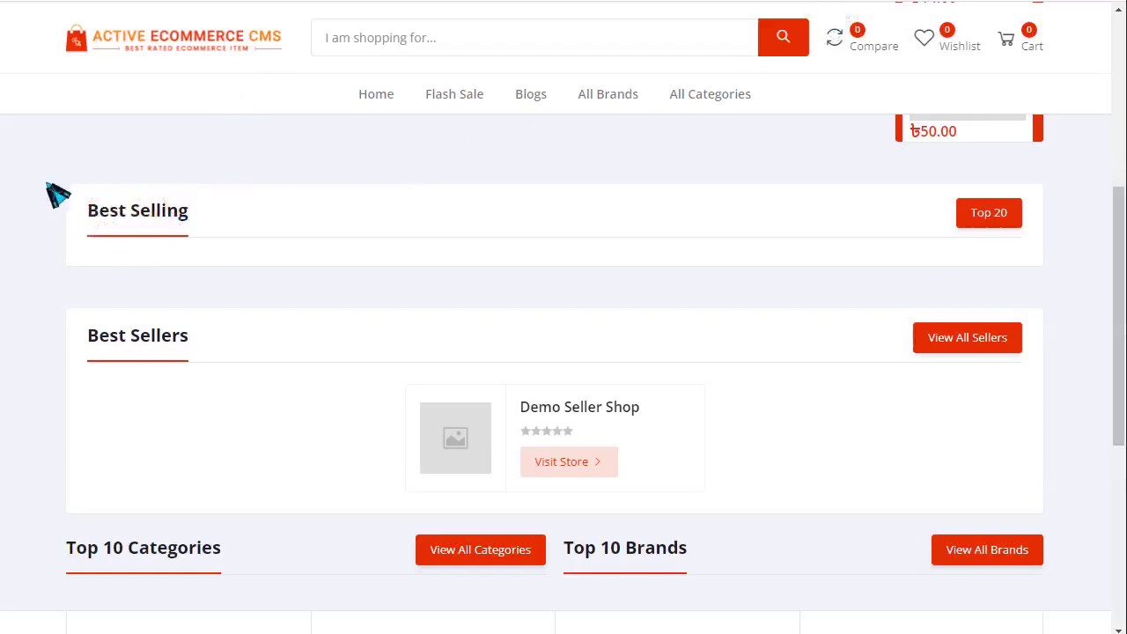
left_click_drag(55, 193, 1099, 322)
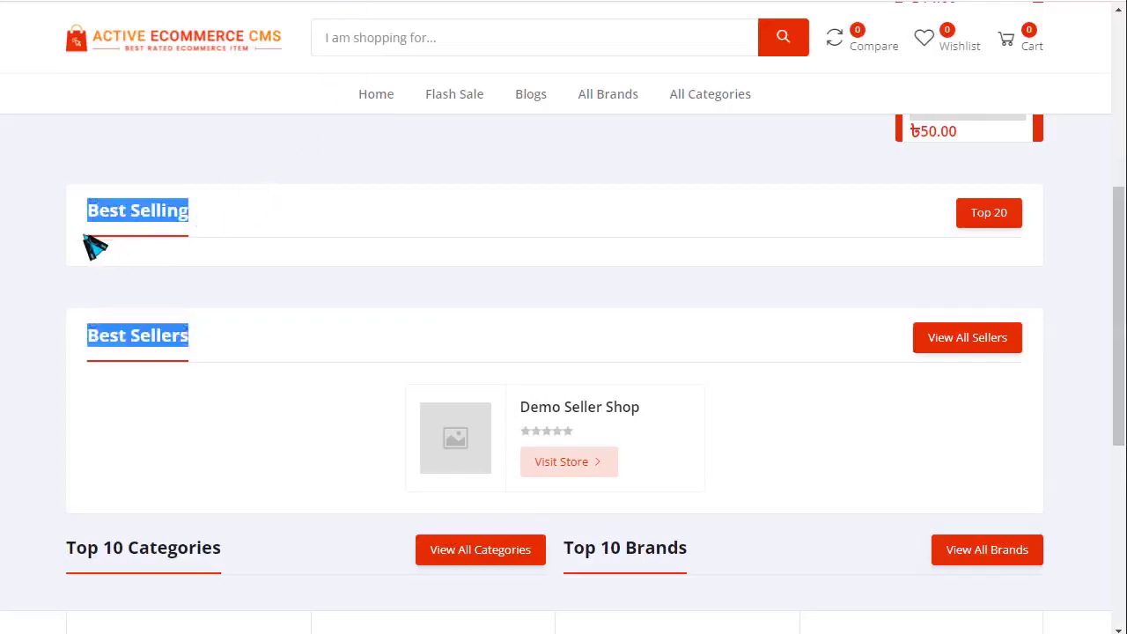
left_click_drag(62, 197, 158, 266)
left_click(240, 278)
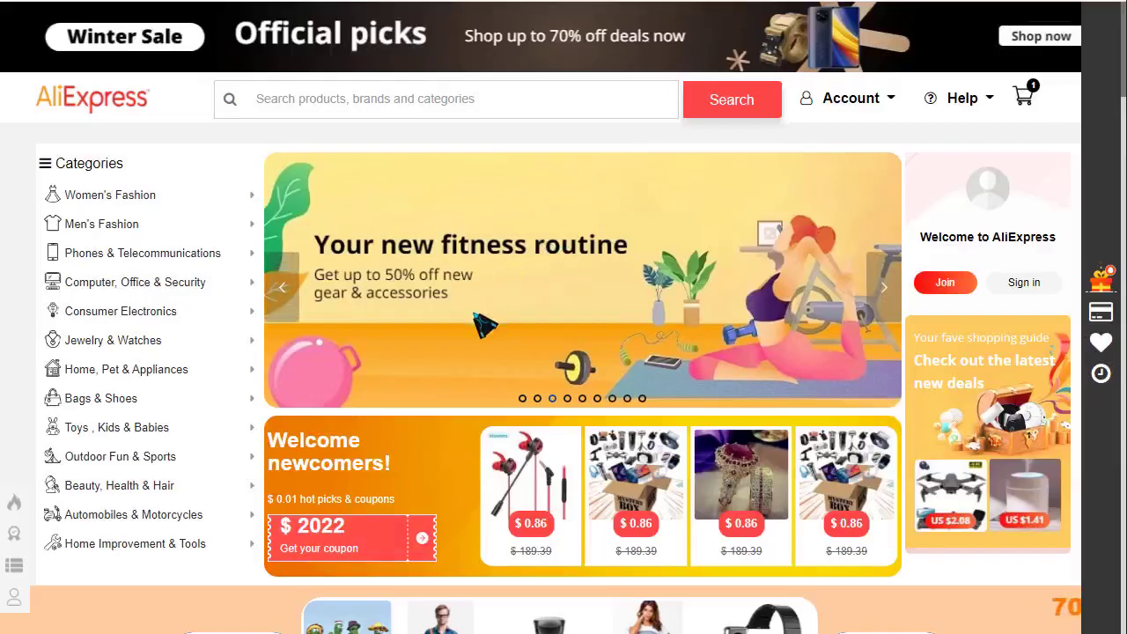
scroll(478, 323, "down", 10)
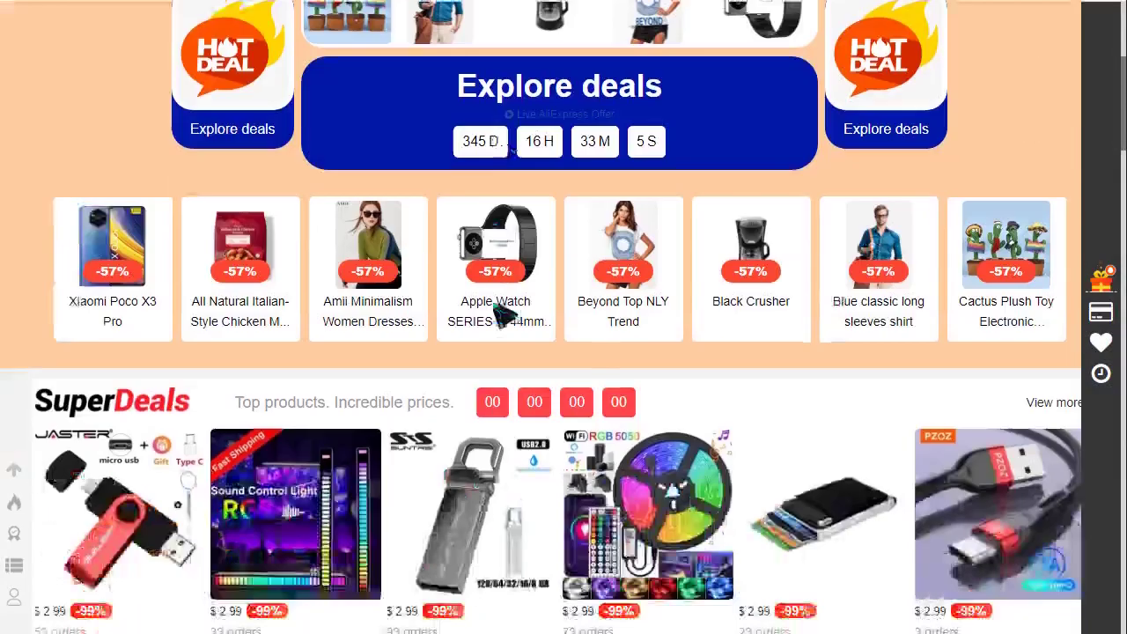
- Scroll the storefront to the Android Phones section and select its heading
scroll(564, 352, "down", 3)
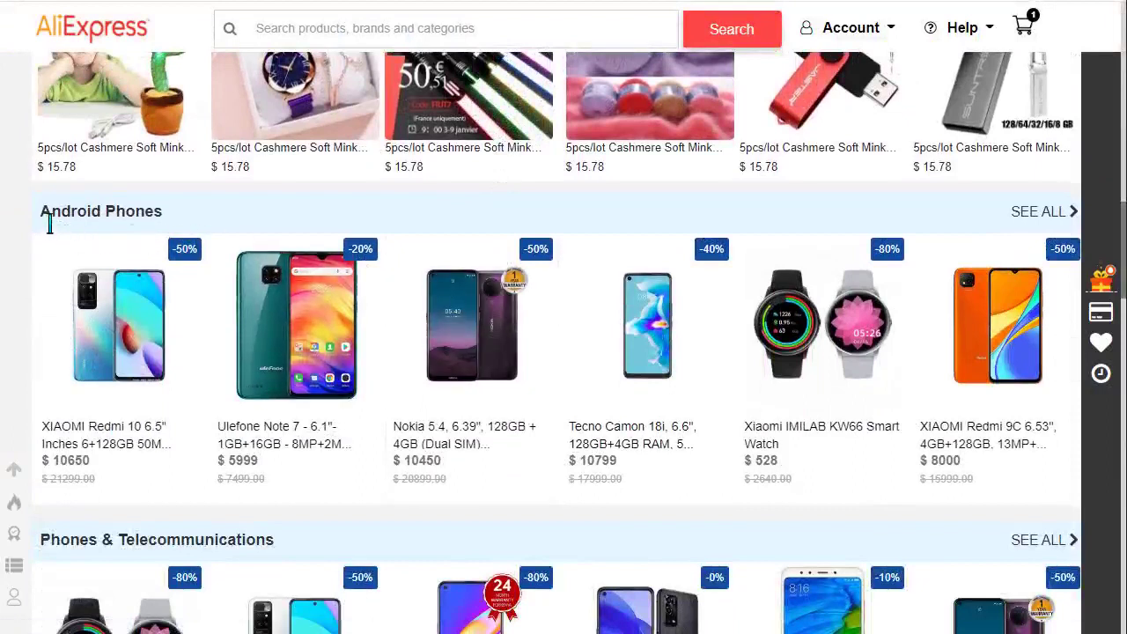
left_click_drag(42, 211, 374, 218)
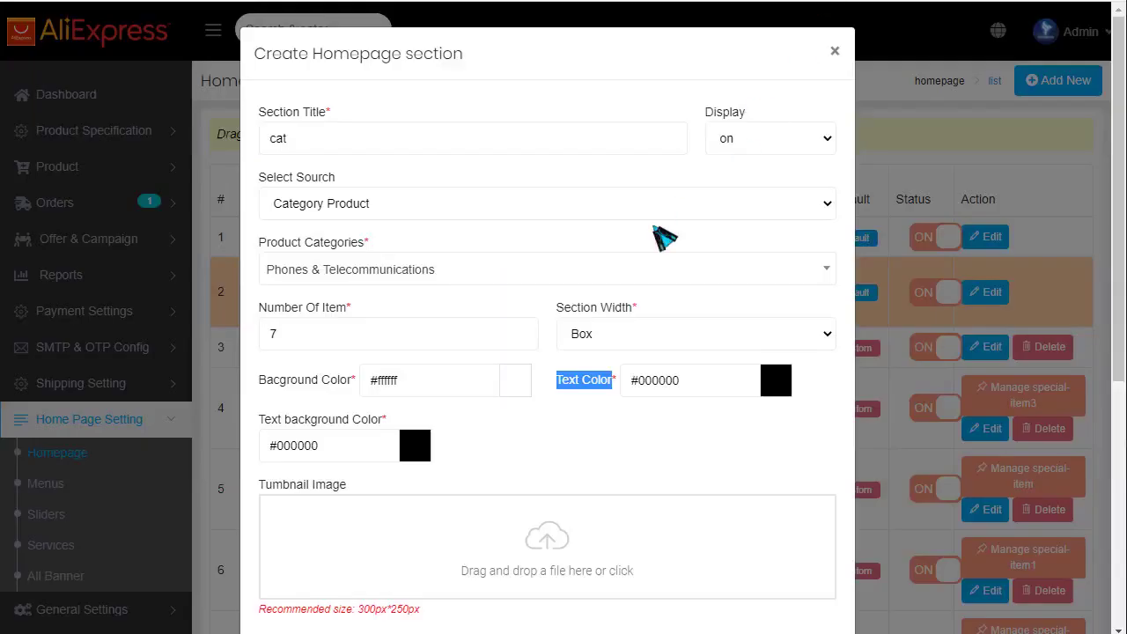
scroll(523, 372, "down", 3)
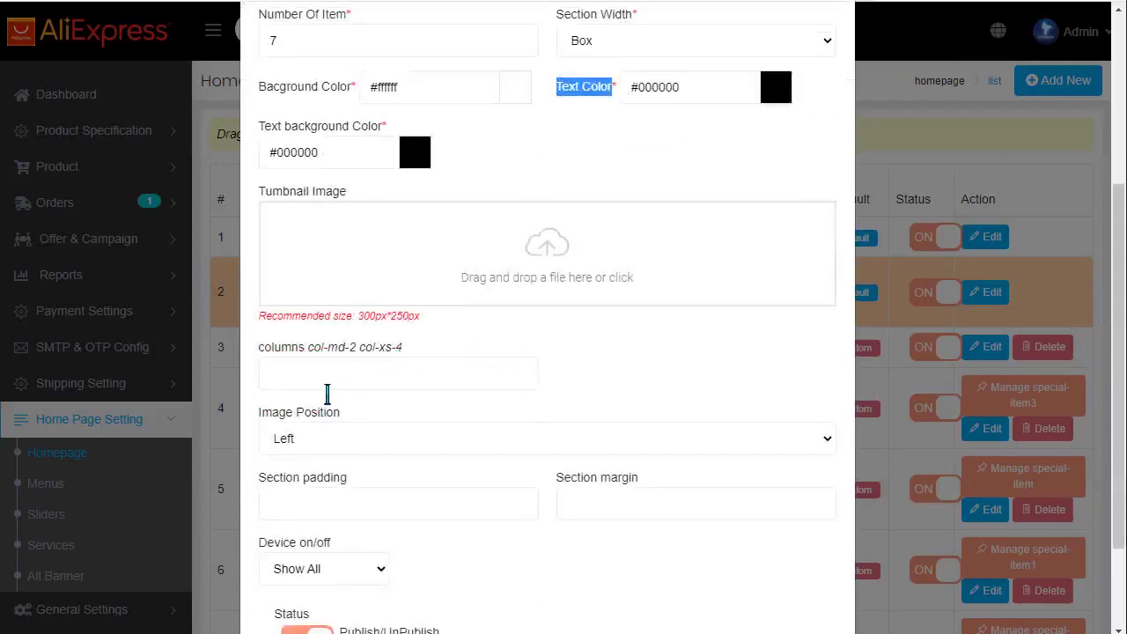
- Keep the new section's Device visibility at Show All
left_click(334, 375)
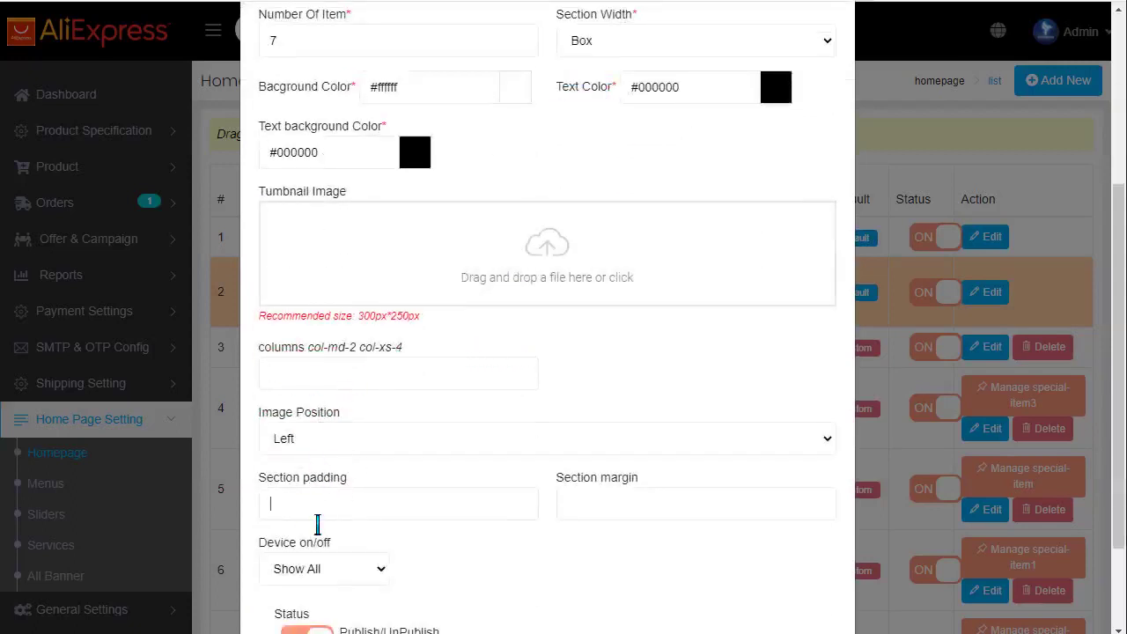
scroll(319, 522, "down", 2)
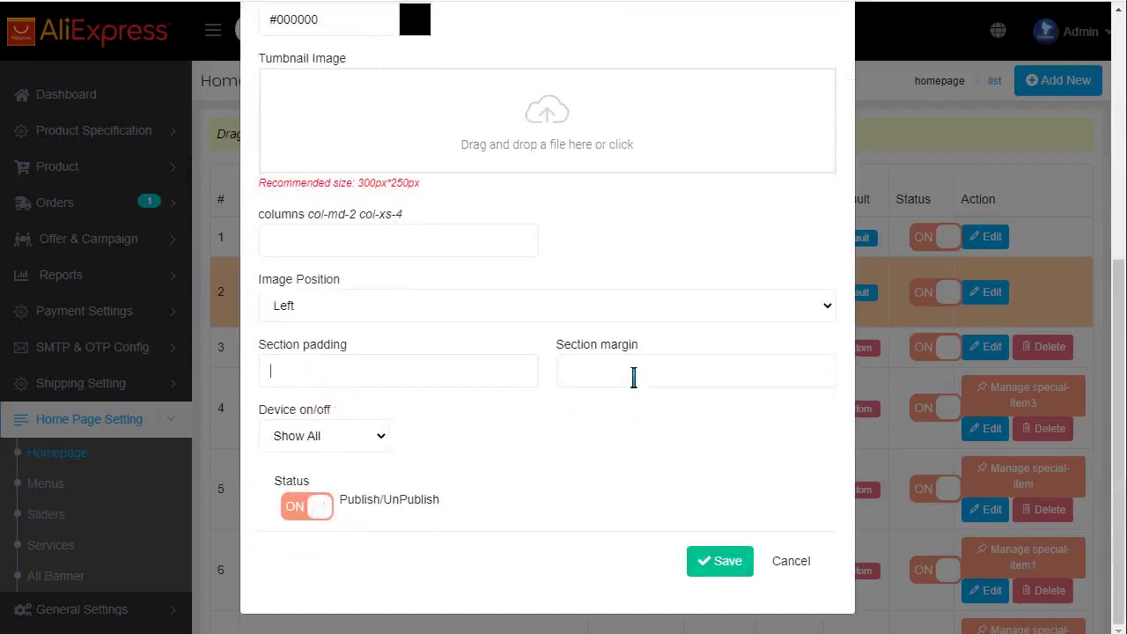
left_click(352, 439)
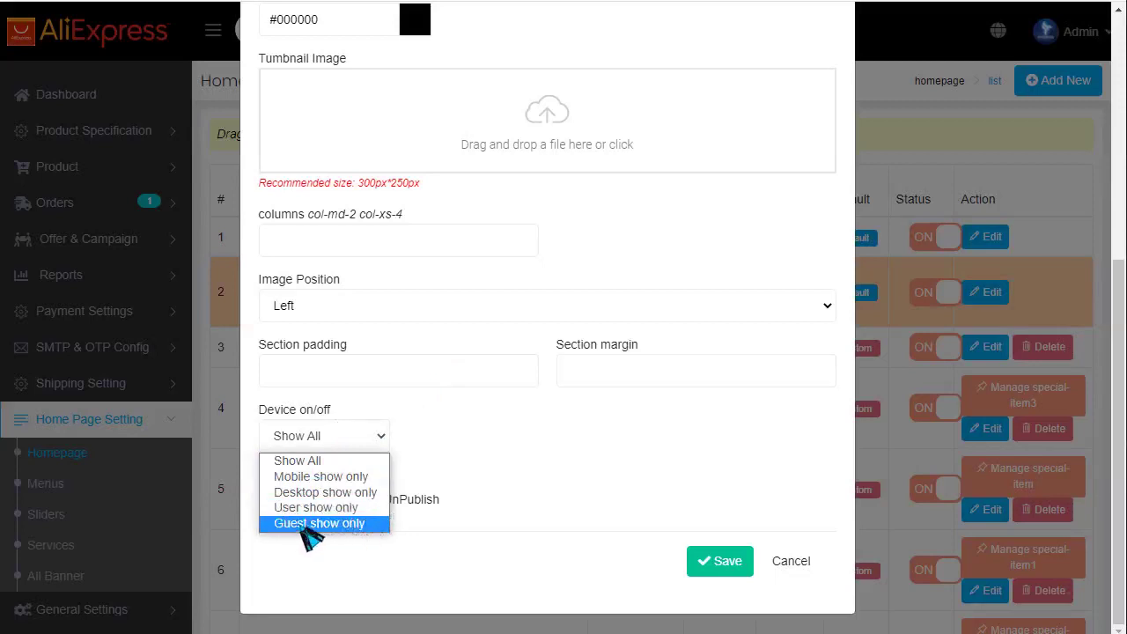
left_click(510, 441)
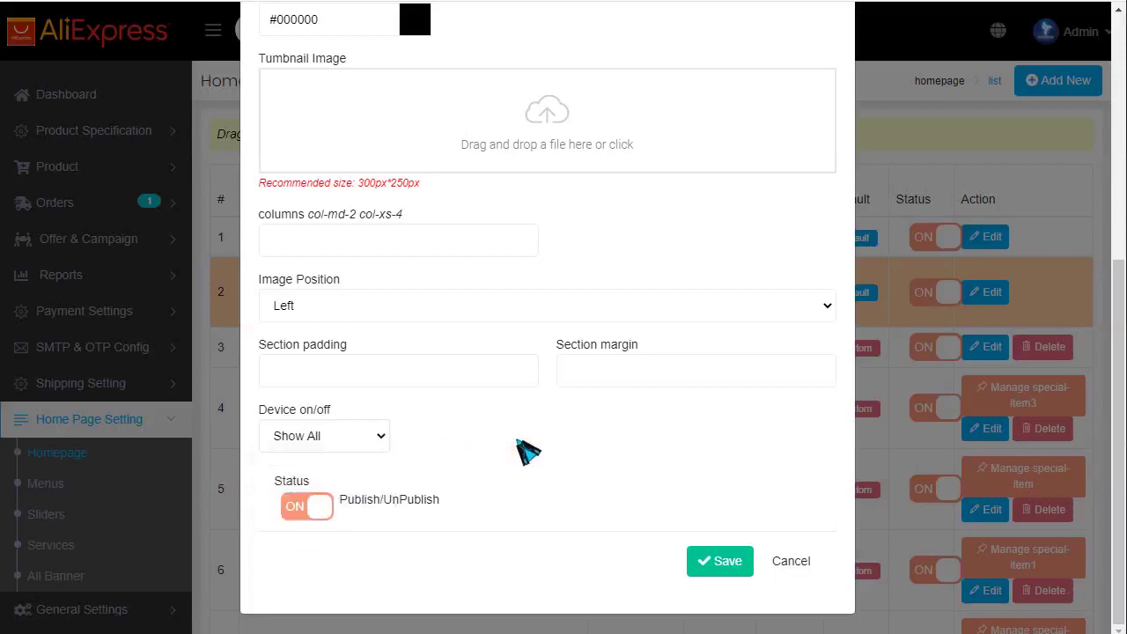
- Close the section form, note Home Banner 1's Max 3 limit, and open All Banner
scroll(527, 451, "up", 5)
left_click(835, 51)
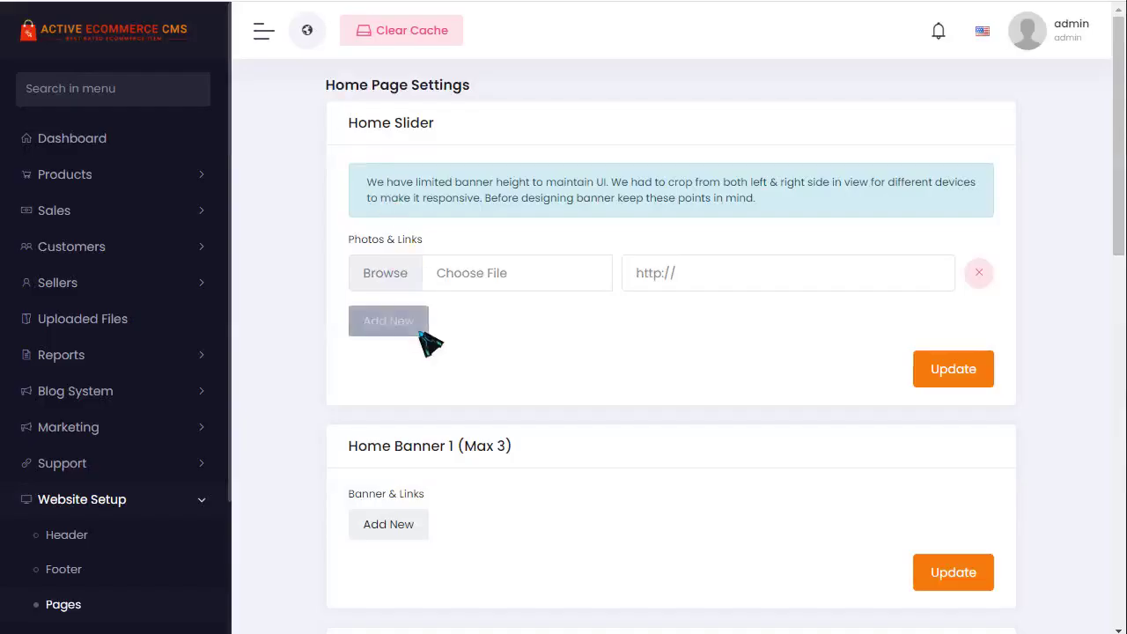
left_click_drag(466, 451, 520, 465)
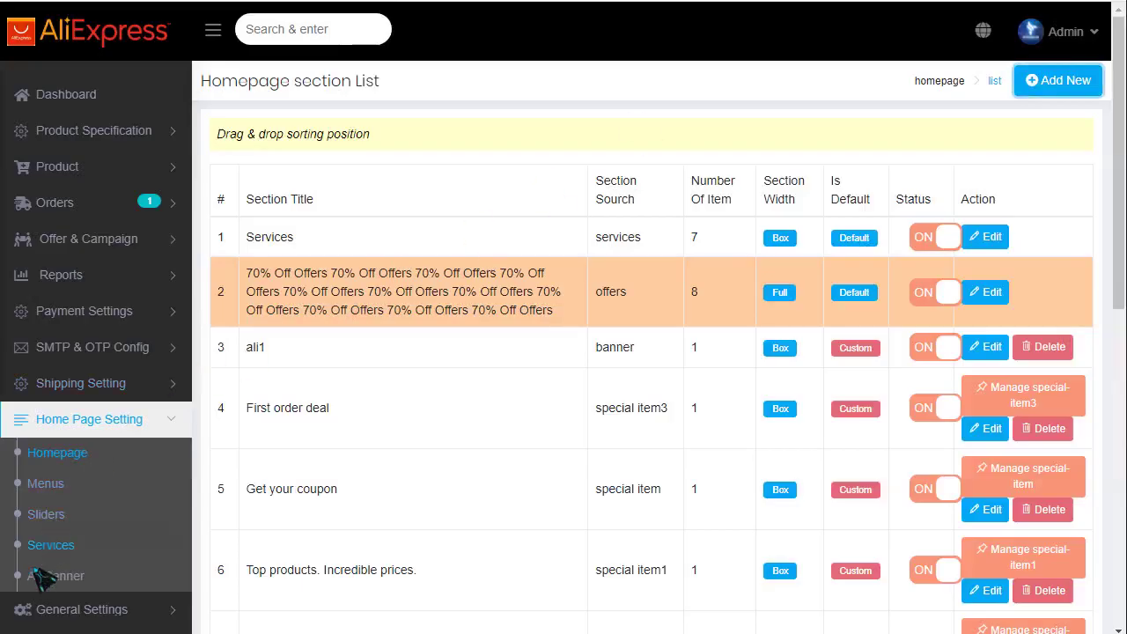
left_click(46, 574)
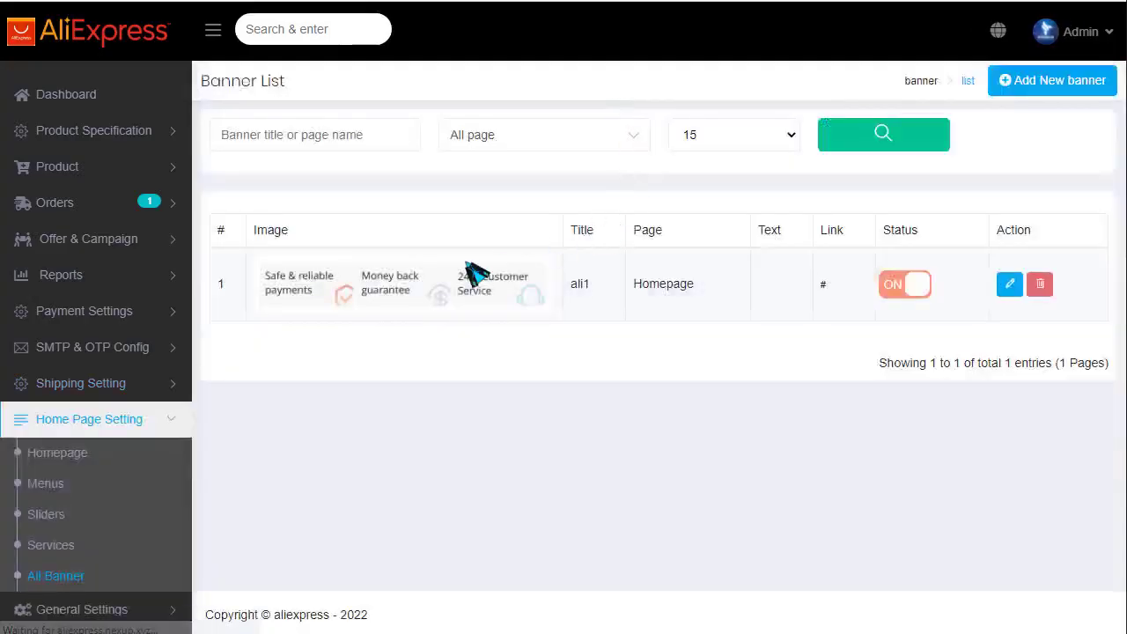
- Start a new banner with the 12 Banner layout
left_click(1069, 88)
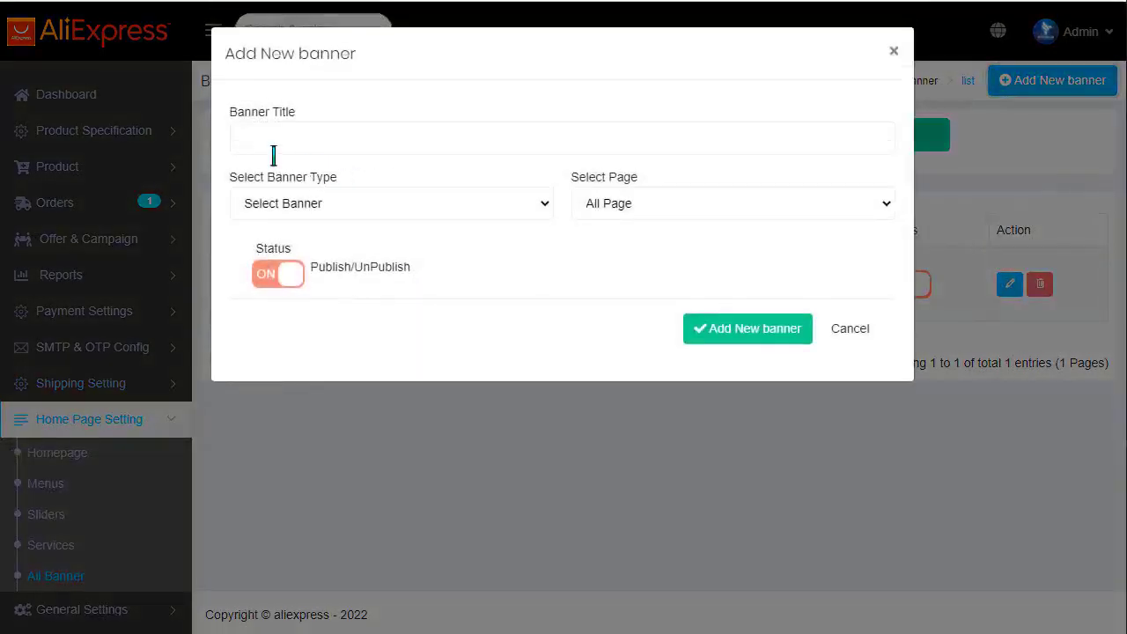
left_click(352, 211)
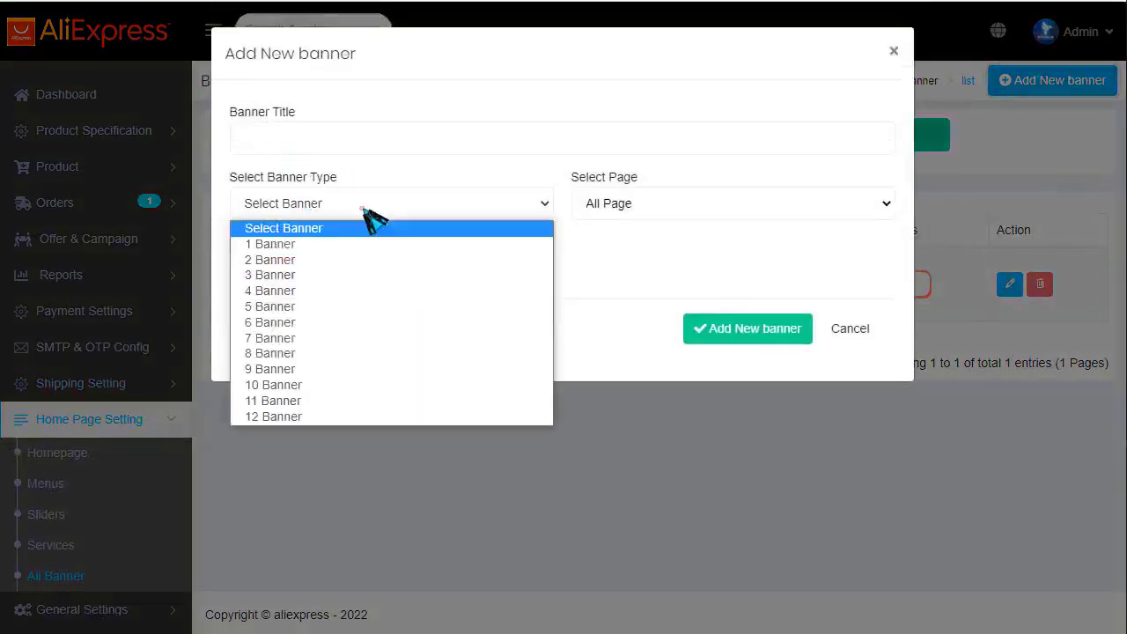
left_click(272, 416)
scroll(800, 372, "down", 3)
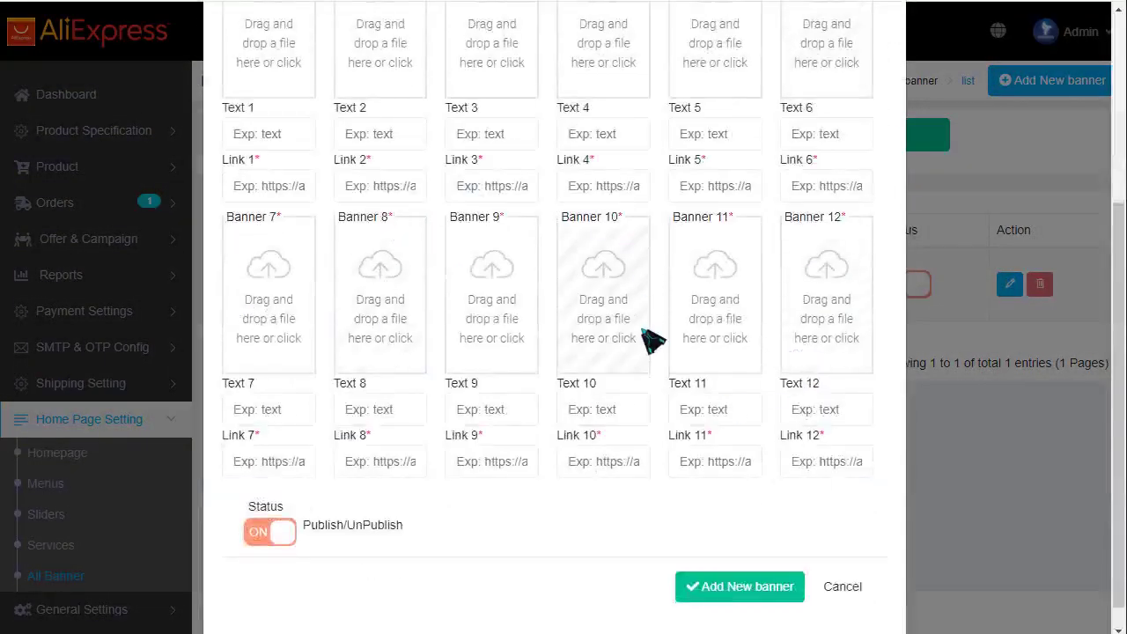
scroll(476, 365, "up", 3)
left_click(326, 207)
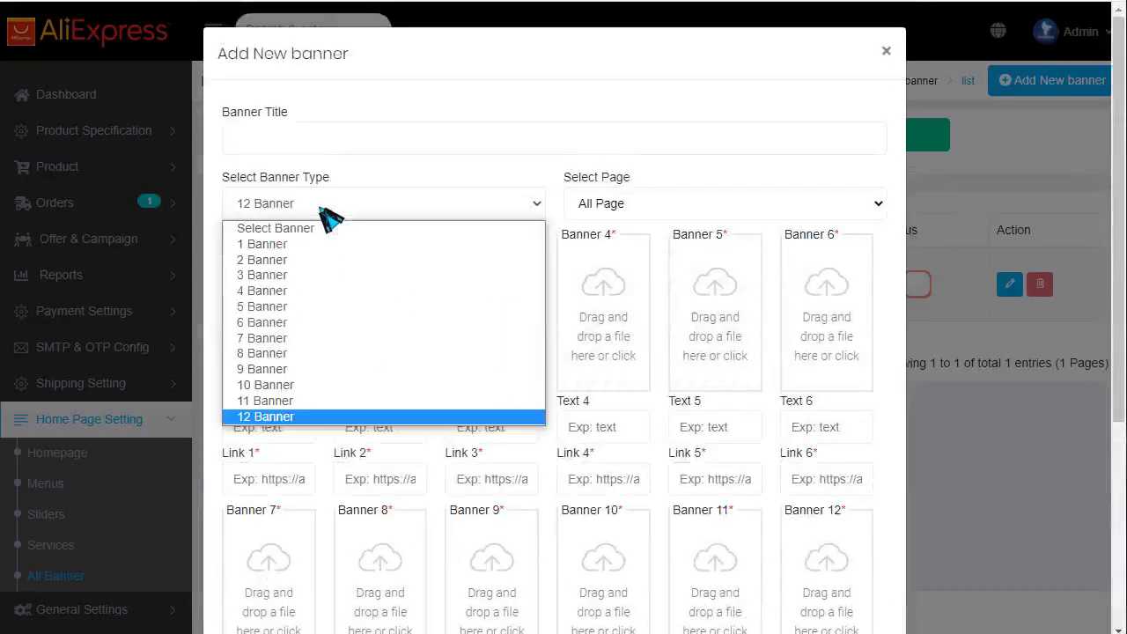
left_click(327, 213)
- Set Select Page to Homepage, switch to 6 Banner, and cancel without saving
left_click(642, 213)
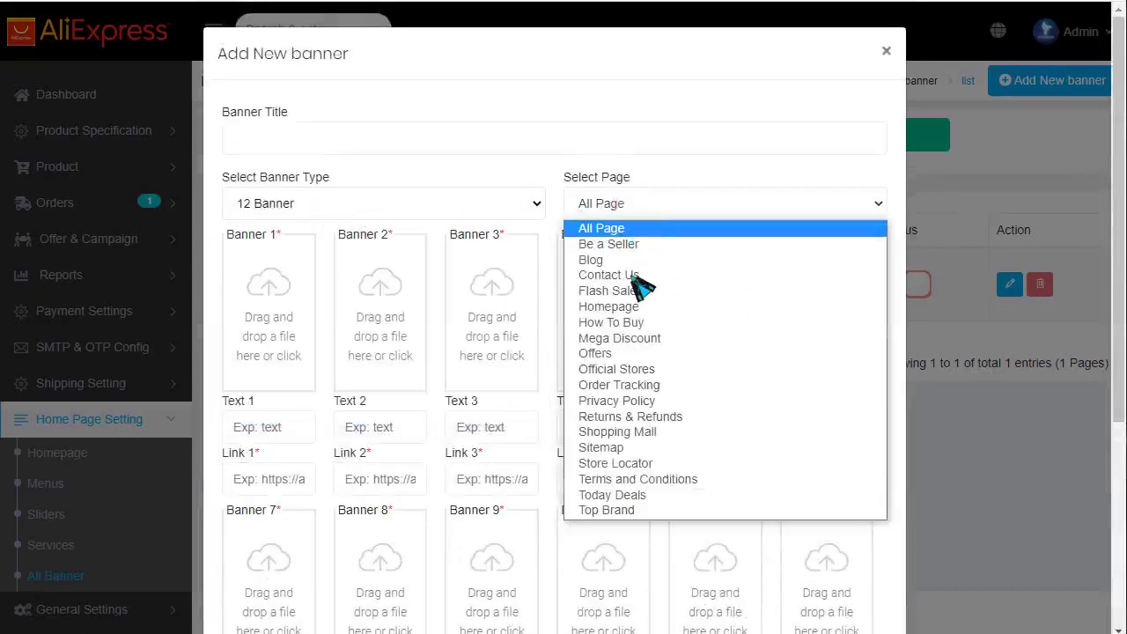
left_click(598, 306)
left_click(294, 202)
left_click(262, 322)
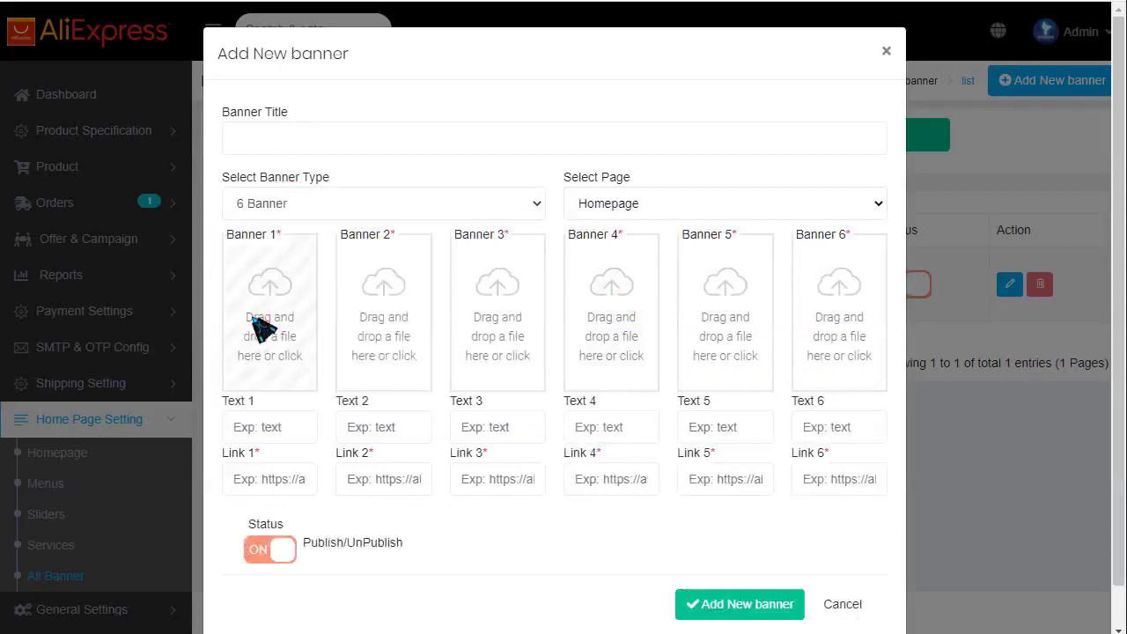
left_click(842, 604)
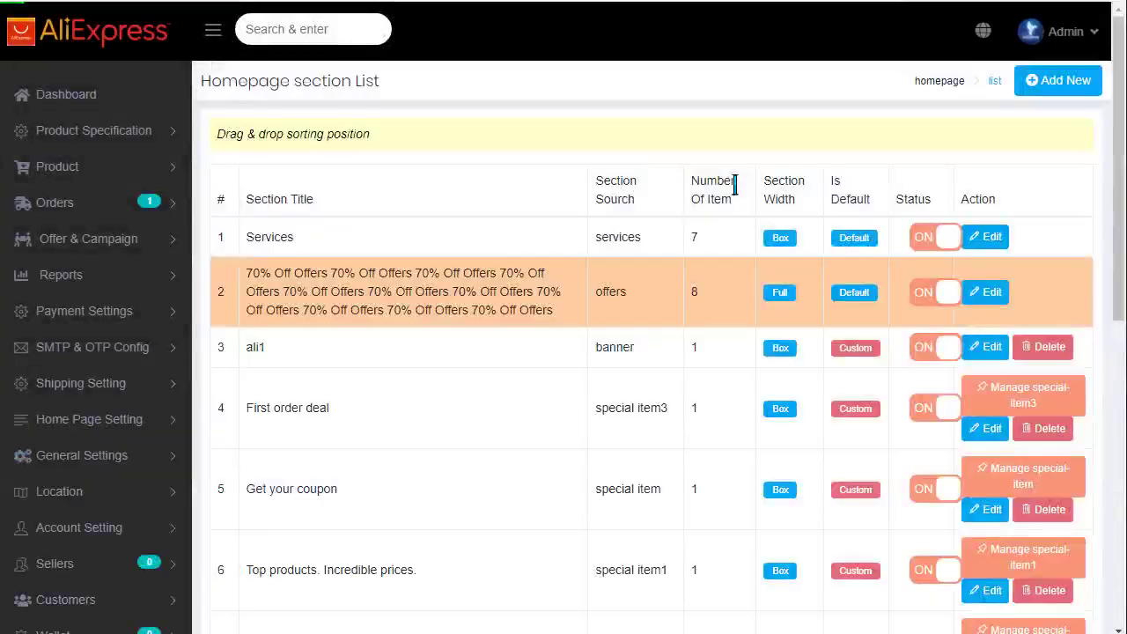
- Start a new homepage section with Banner as source and ali1 selected
left_click(1065, 81)
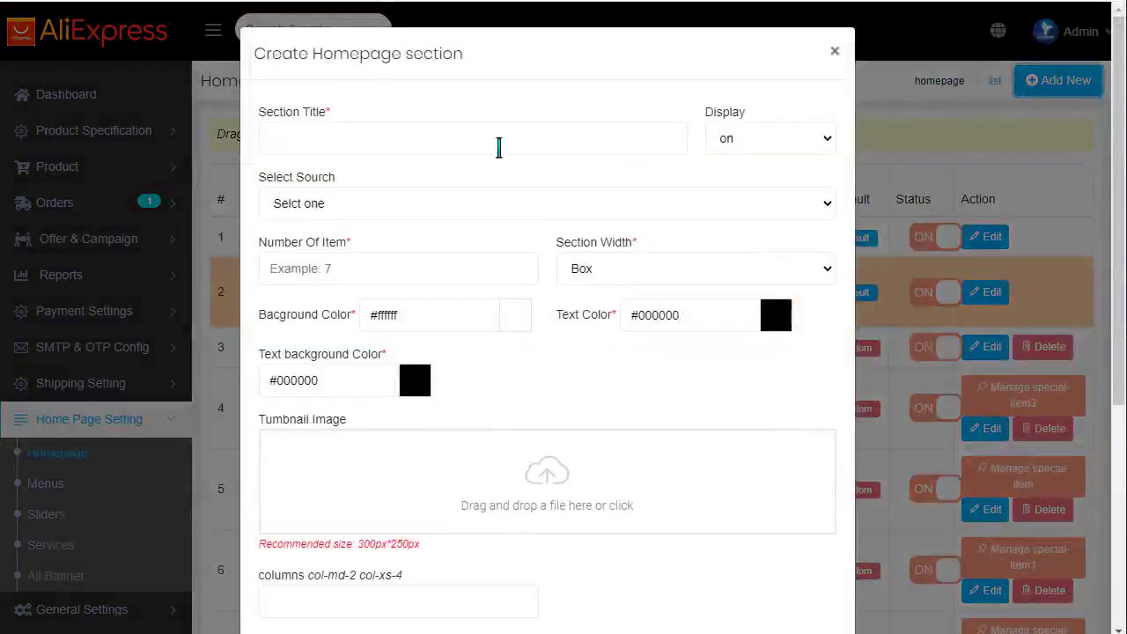
left_click(376, 209)
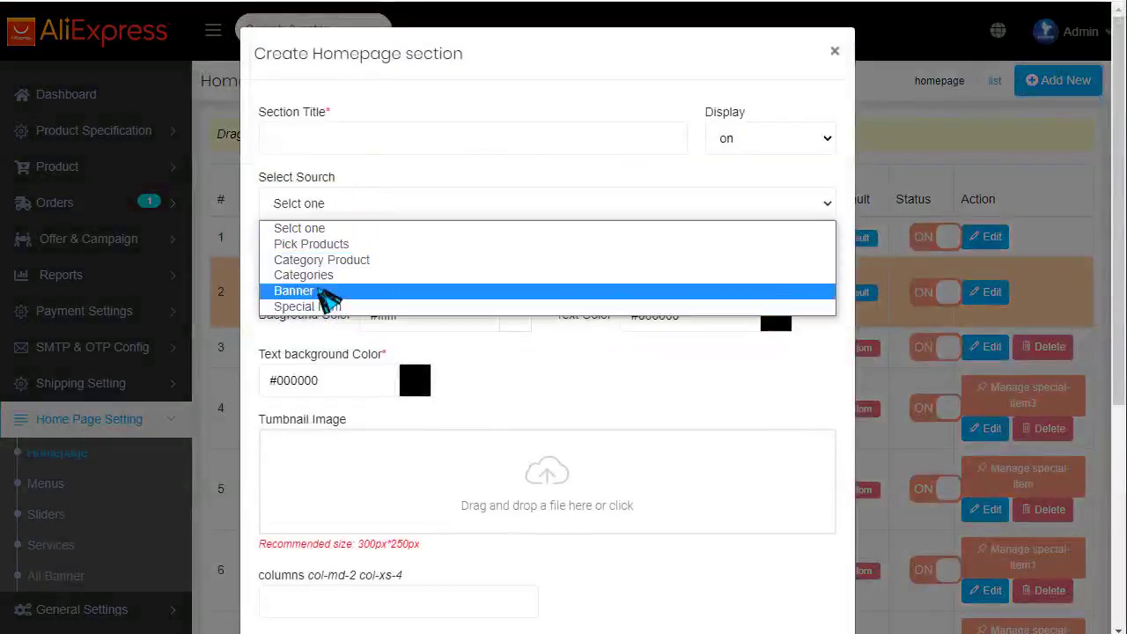
left_click(324, 291)
left_click(343, 268)
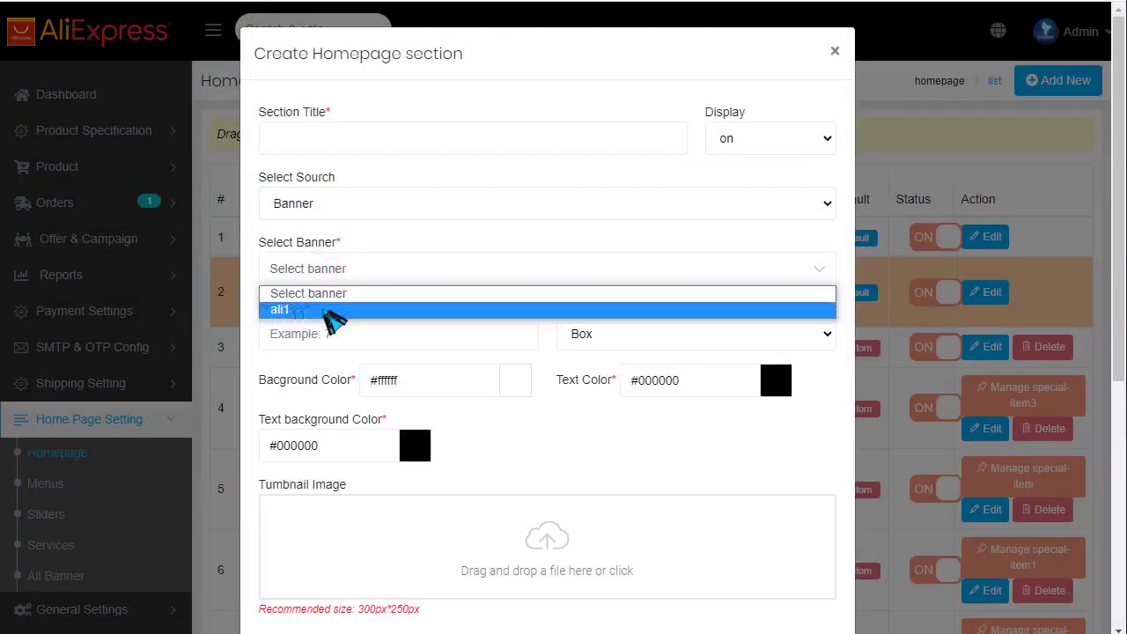
left_click(334, 312)
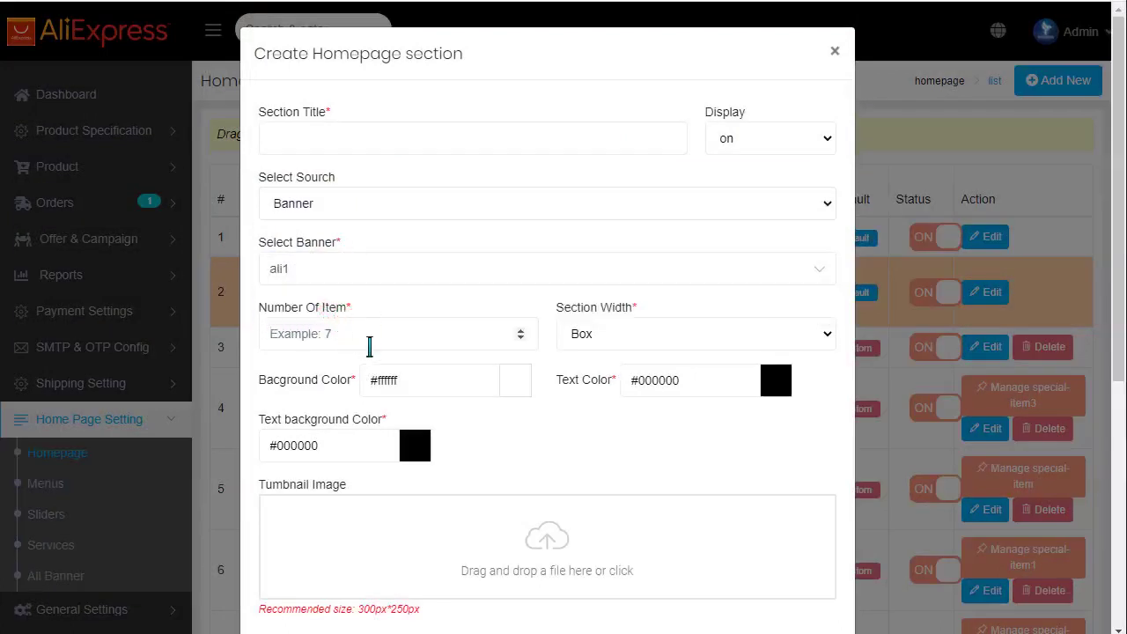
- Close the draft section without saving and scroll through the section list
left_click(370, 347)
scroll(639, 251, "down", 3)
scroll(780, 120, "up", 3)
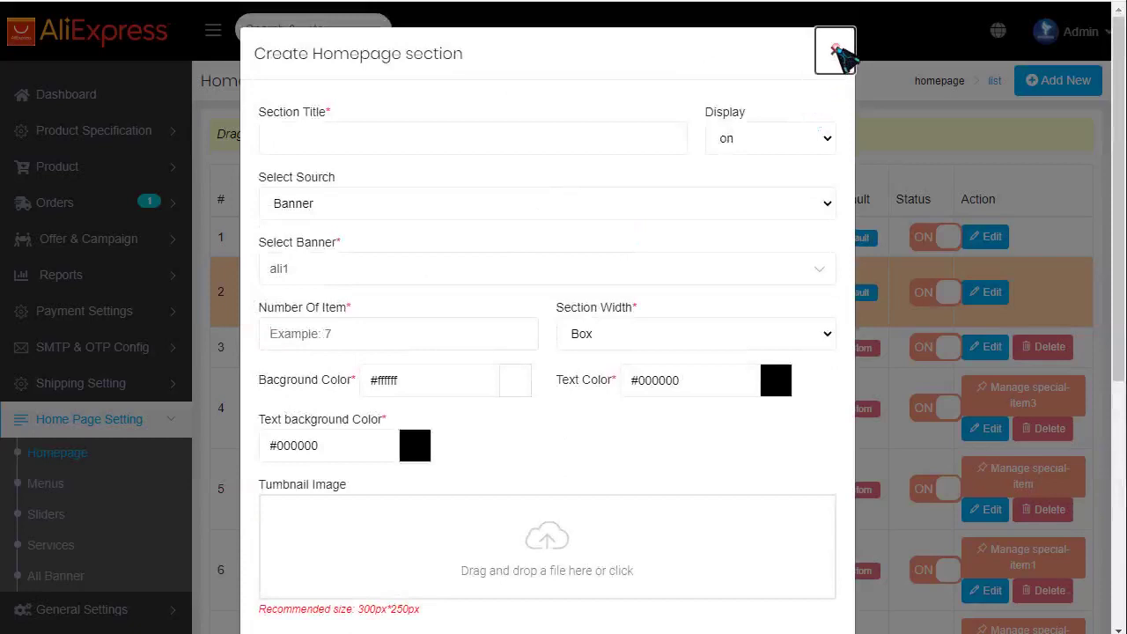
left_click(835, 51)
scroll(440, 281, "down", 5)
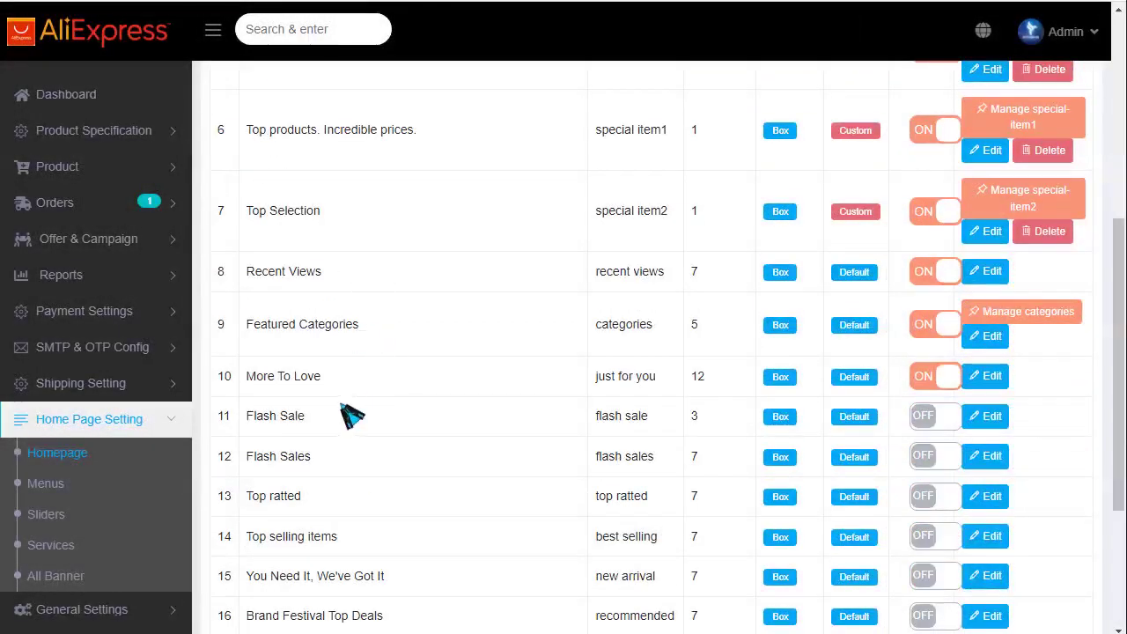
scroll(734, 335, "down", 2)
scroll(949, 277, "up", 7)
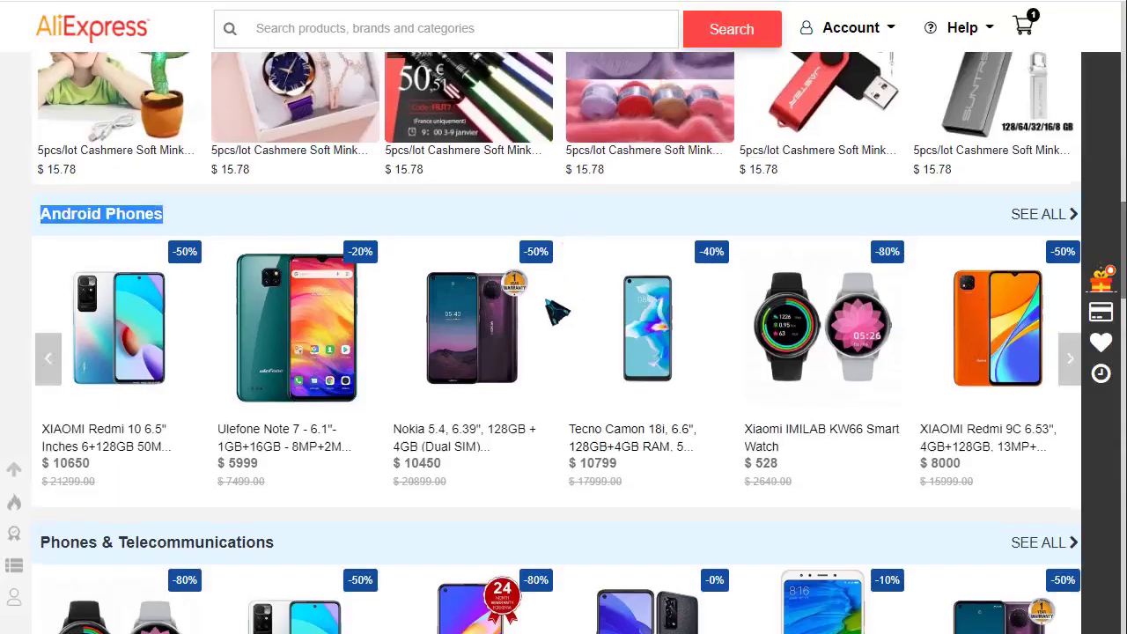
scroll(553, 307, "up", 10)
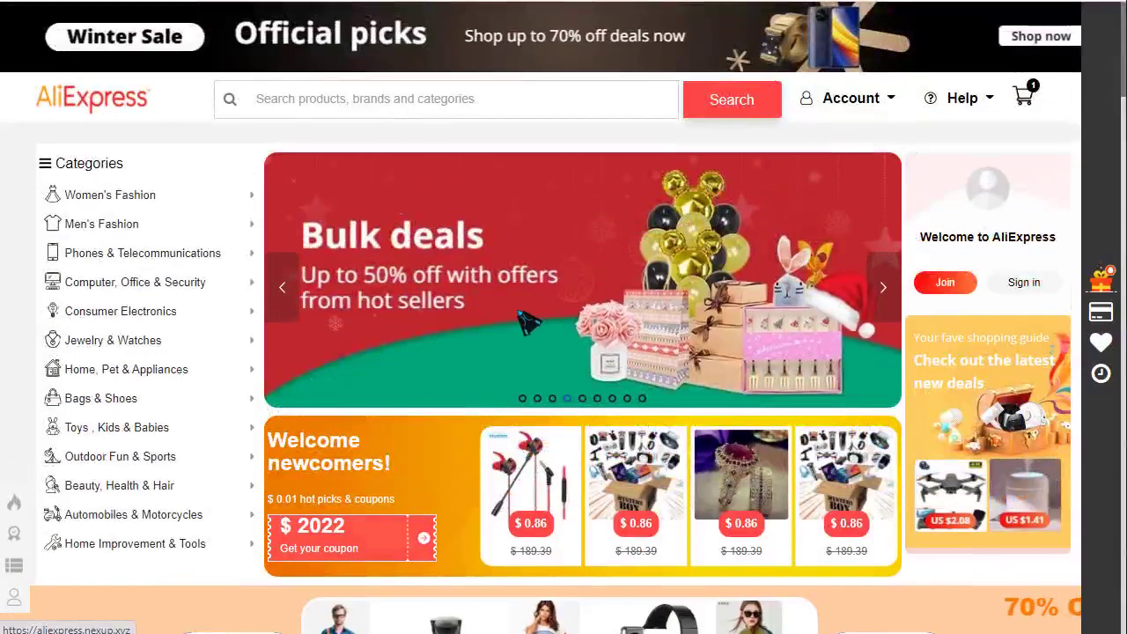
- Open and close the Services section editor, then check the storefront's Explore deals page
scroll(368, 343, "down", 5)
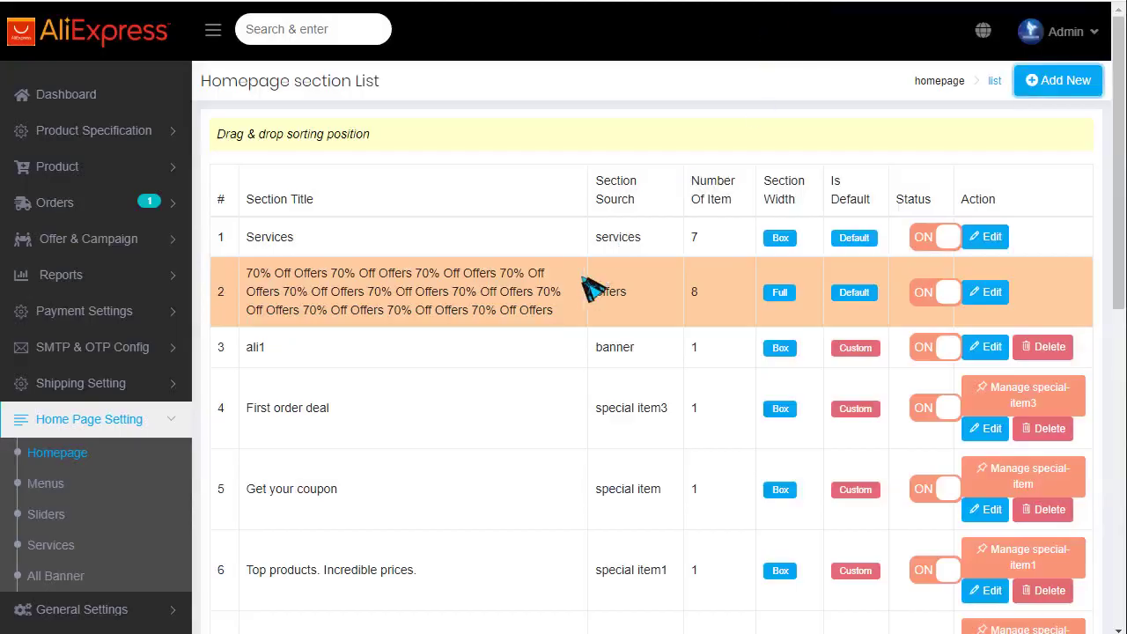
left_click(985, 237)
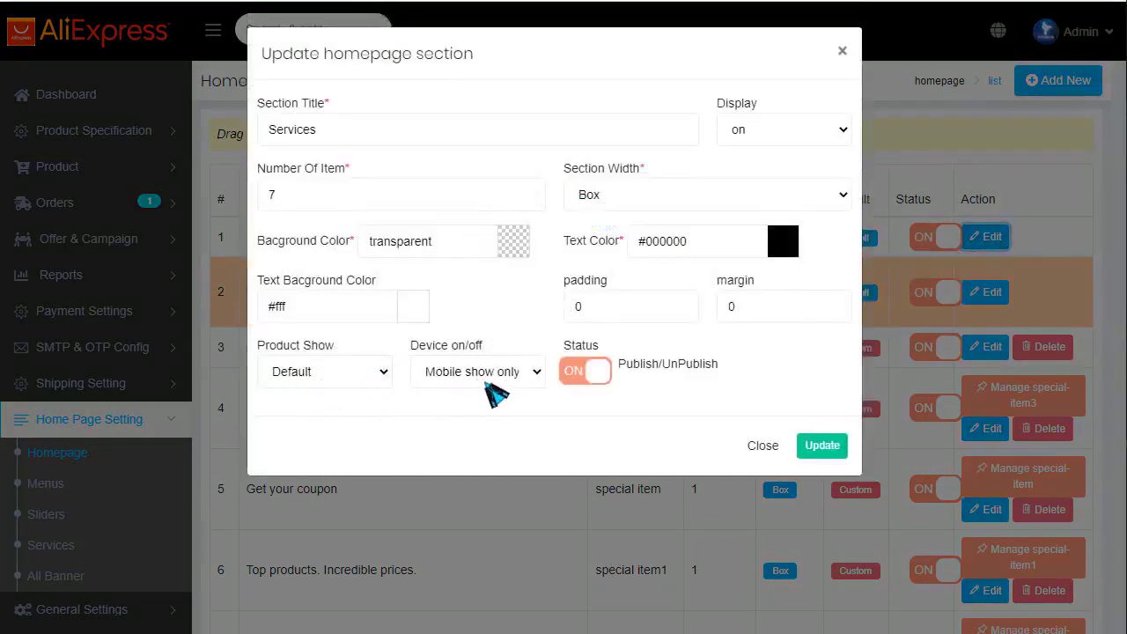
left_click(755, 446)
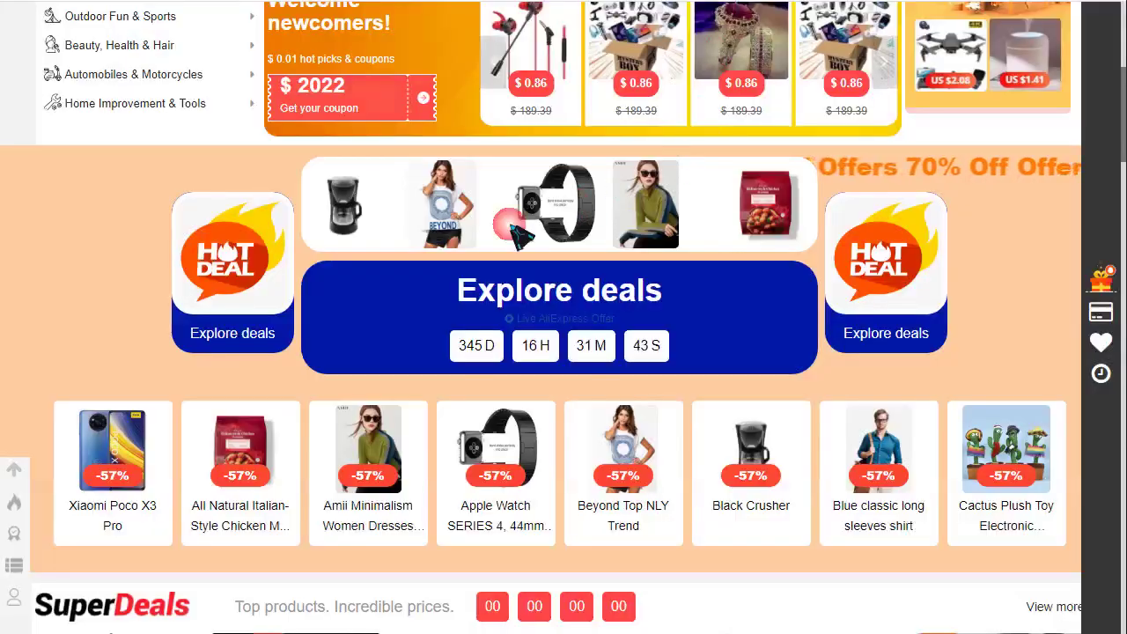
scroll(612, 255, "up", 3)
scroll(606, 248, "up", 2)
scroll(355, 231, "down", 5)
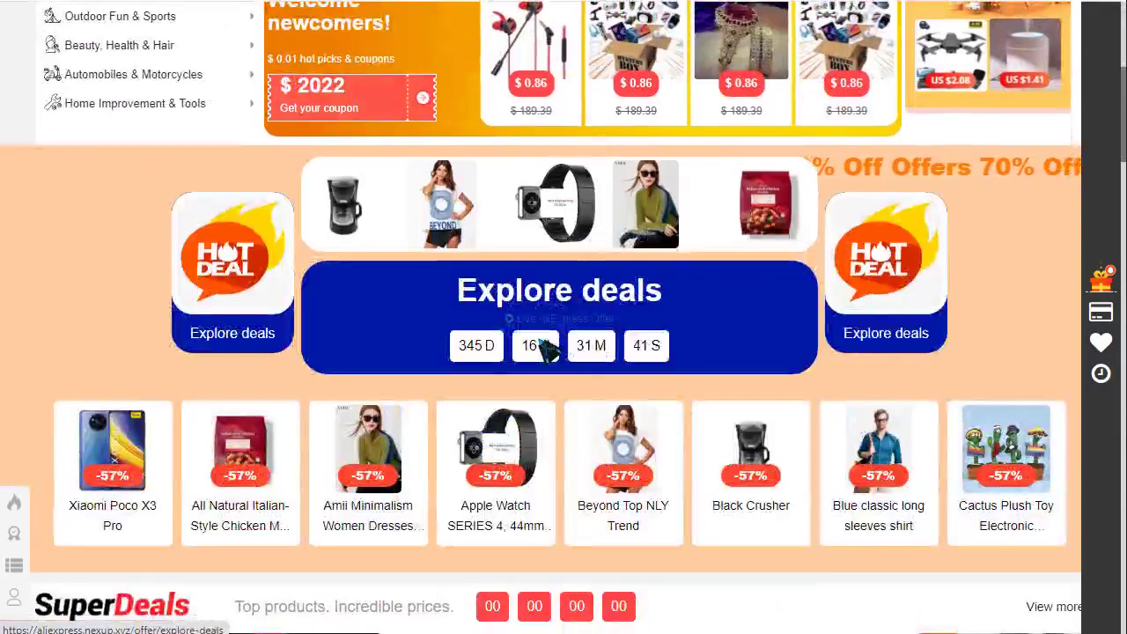
left_click(801, 7)
key("alt+Left")
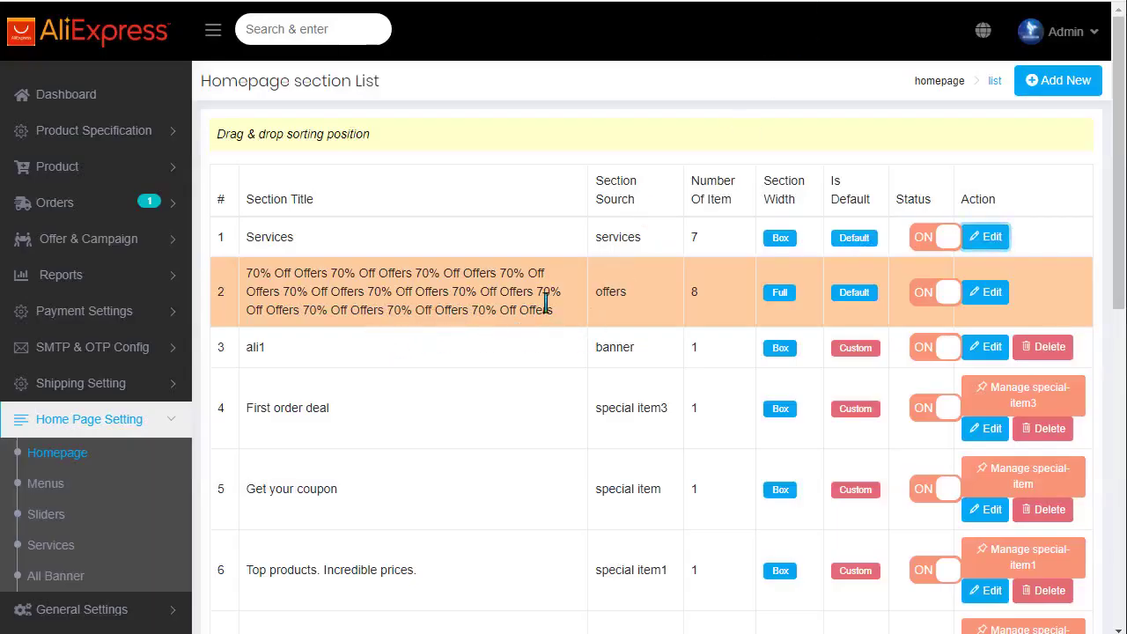
- Switch the 70% Off Offers section's Status off and reload the storefront
left_click(936, 293)
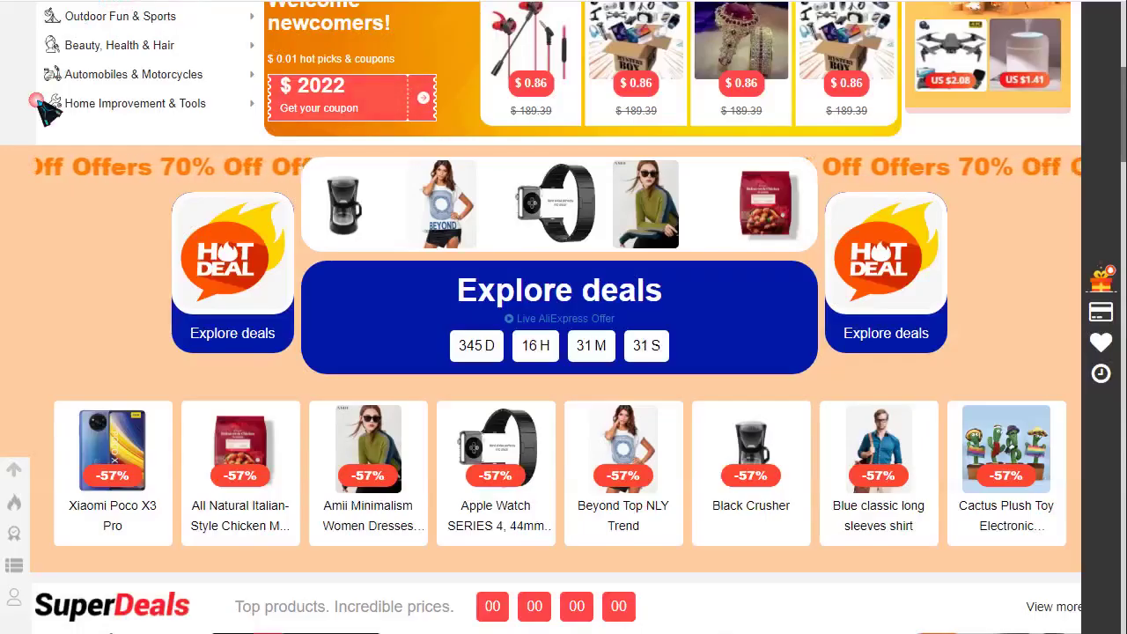
key("F5")
scroll(13, 307, "down", 5)
scroll(13, 307, "up", 4)
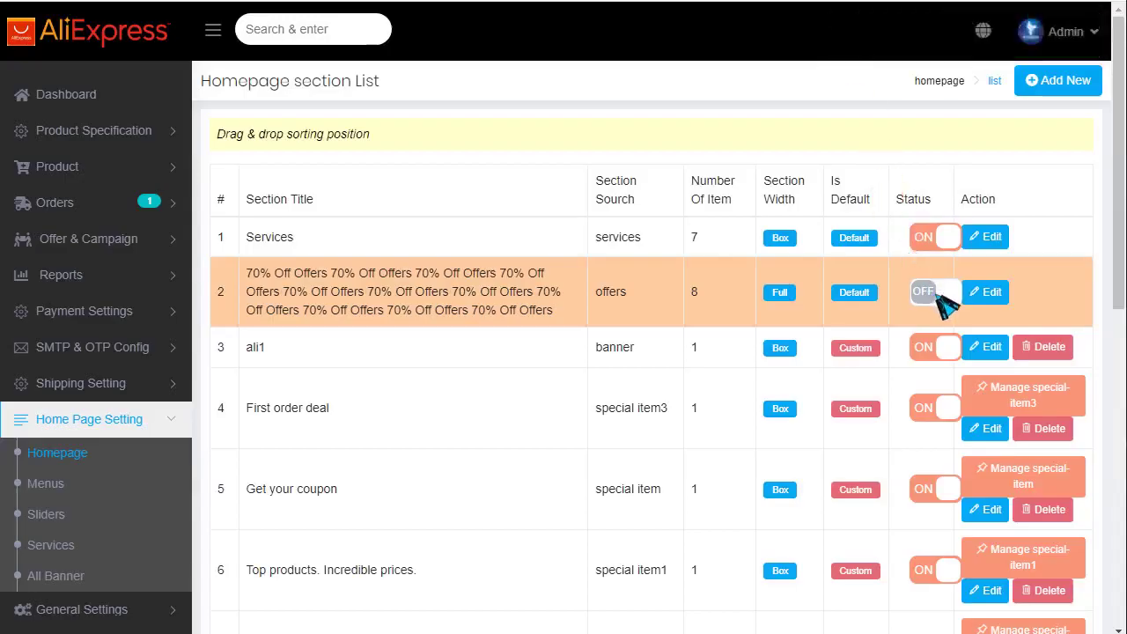
- Turn the 70% Off Offers Status back on and reload the storefront
left_click(938, 293)
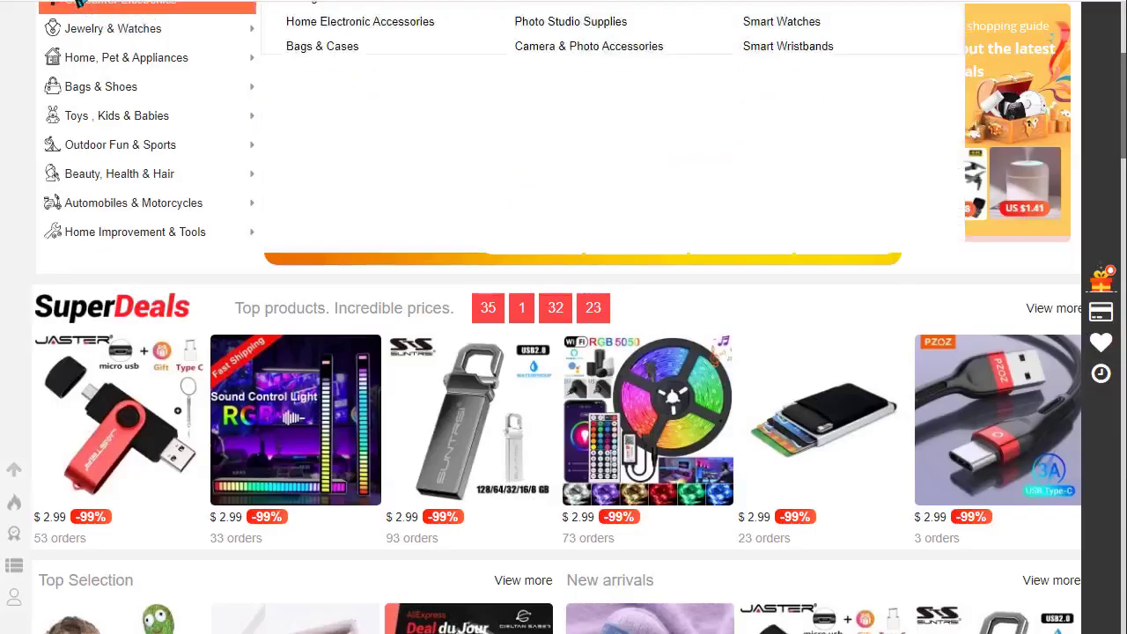
key("F5")
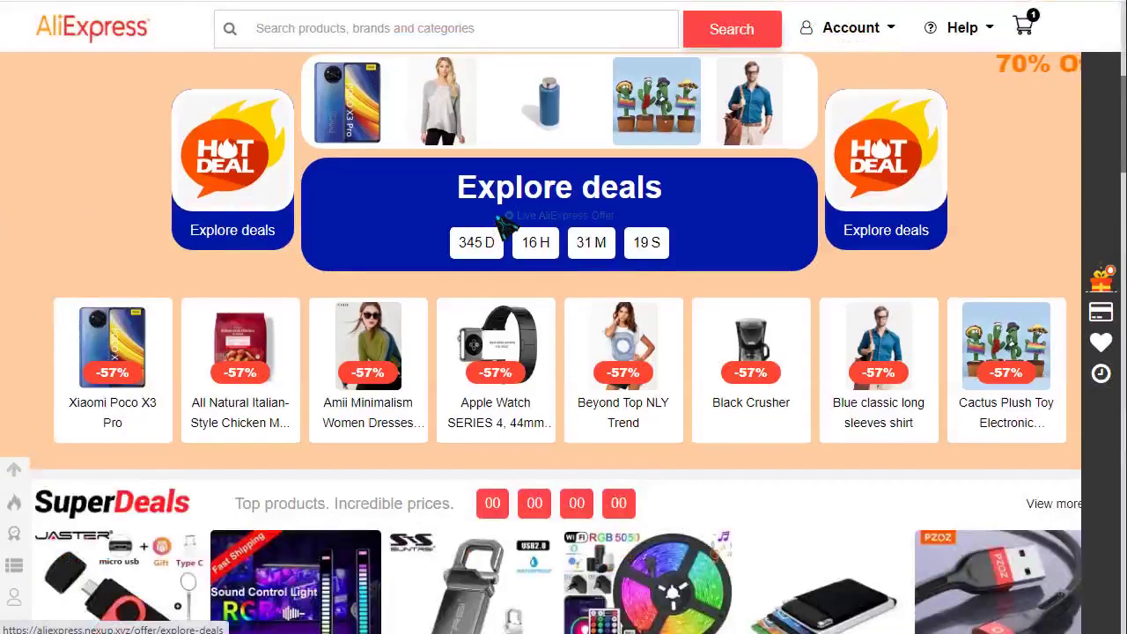
scroll(501, 231, "up", 2)
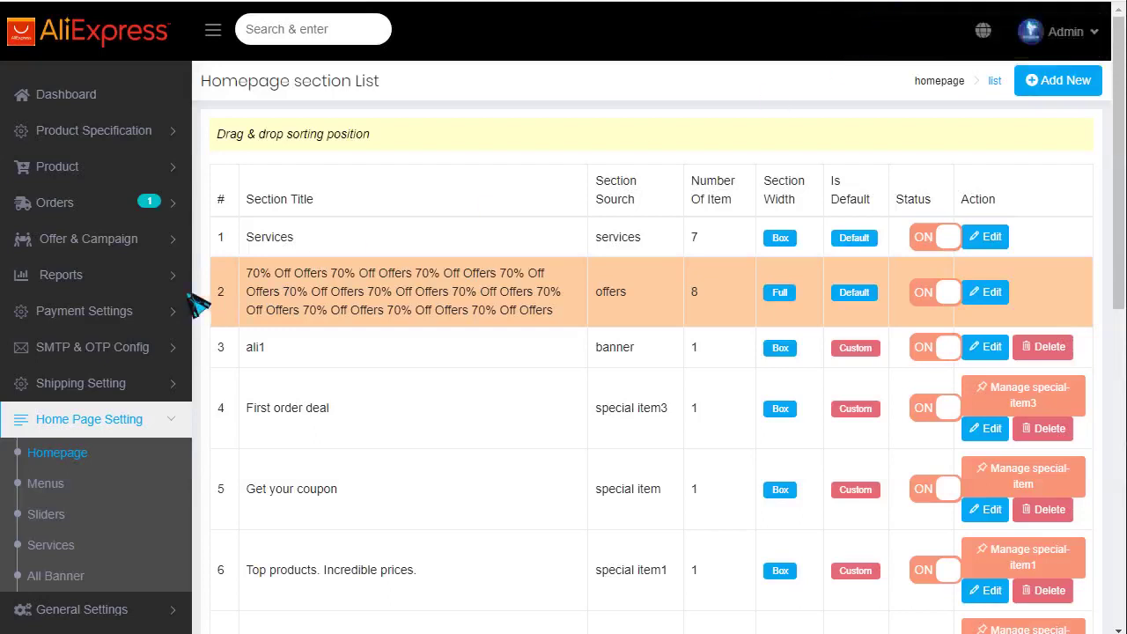
left_click(114, 250)
left_click(95, 275)
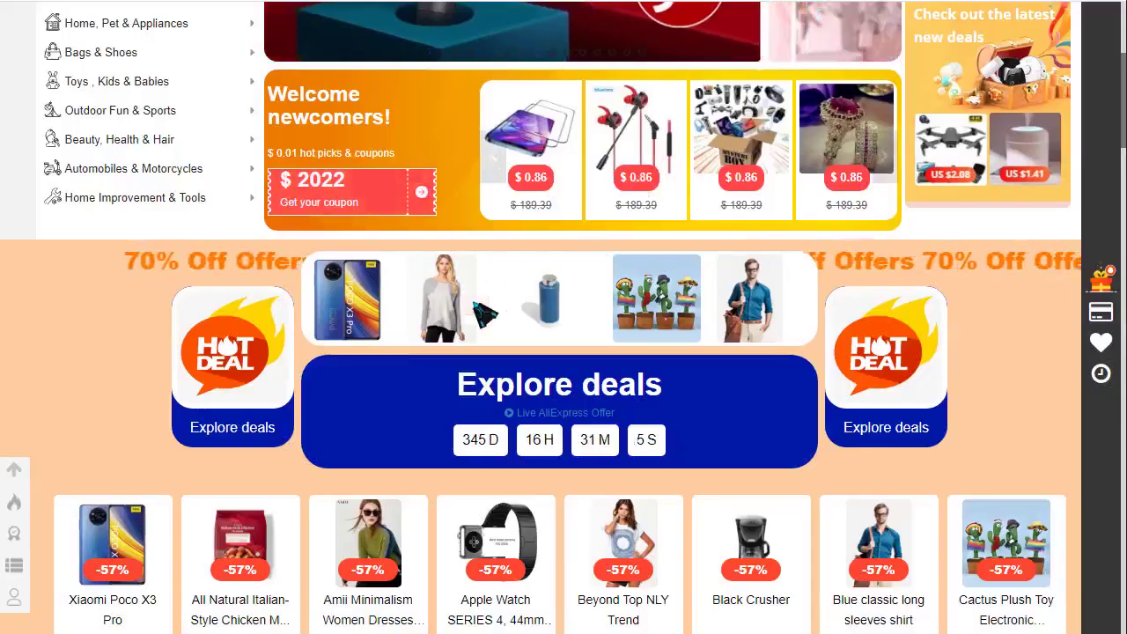
scroll(660, 423, "down", 5)
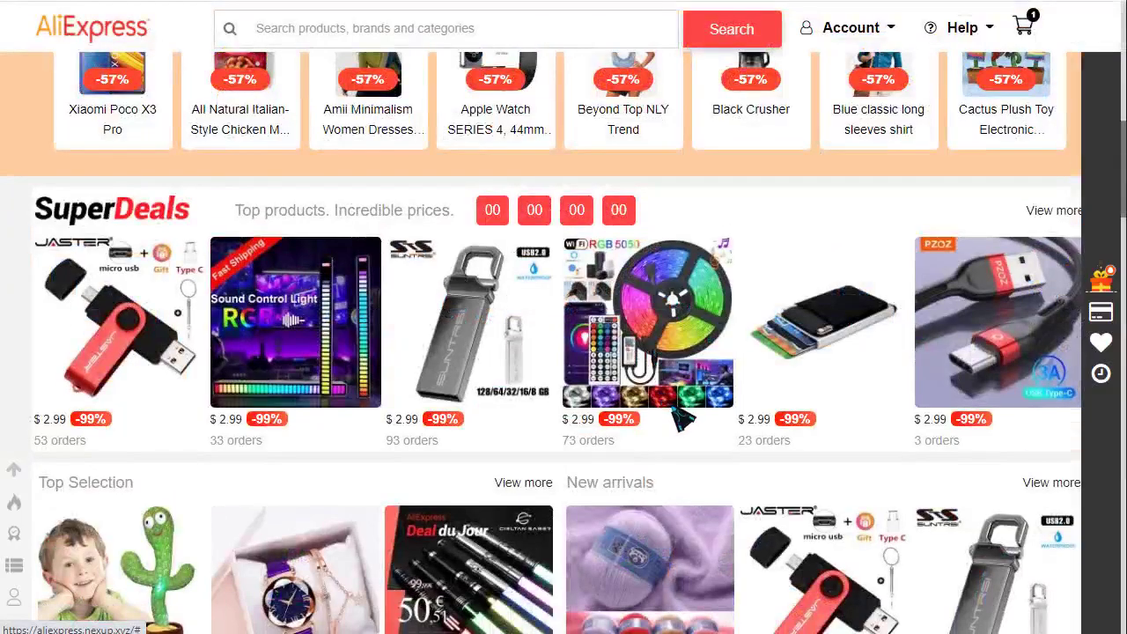
scroll(682, 421, "up", 8)
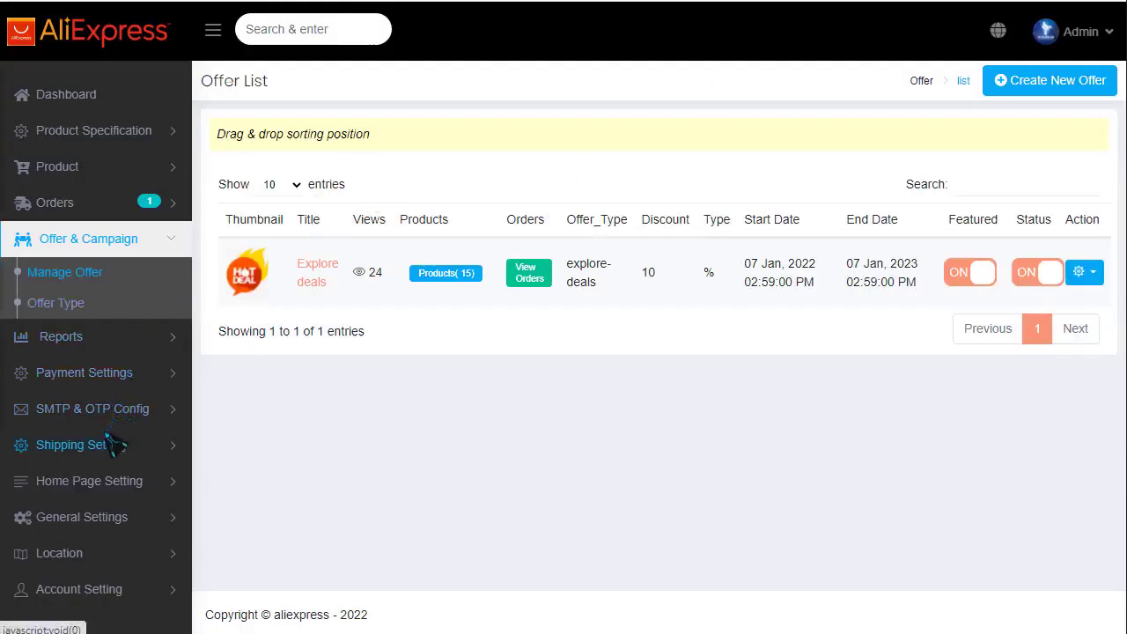
left_click(88, 481)
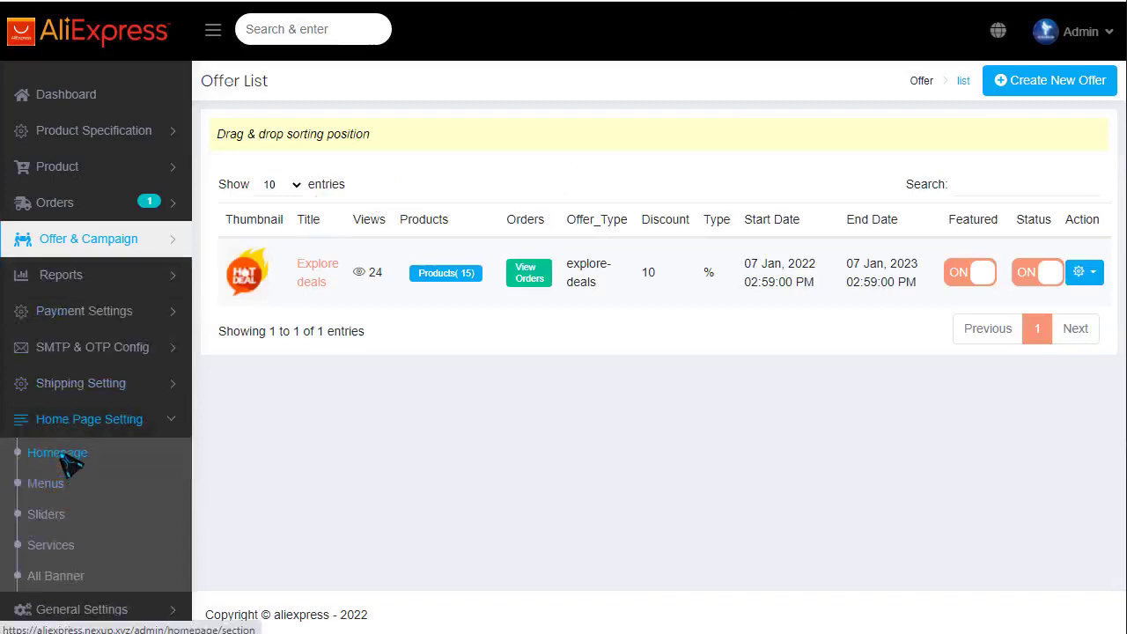
left_click(57, 452)
scroll(566, 440, "down", 6)
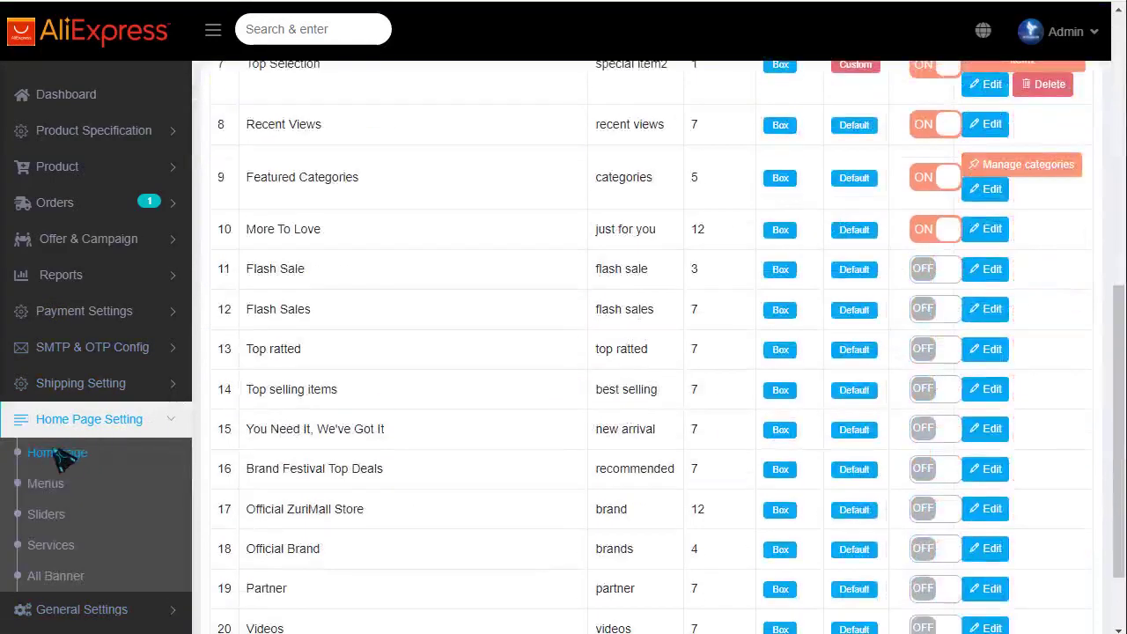
- Open the Men's Fashion category page from the Product Specification menu
left_click(97, 134)
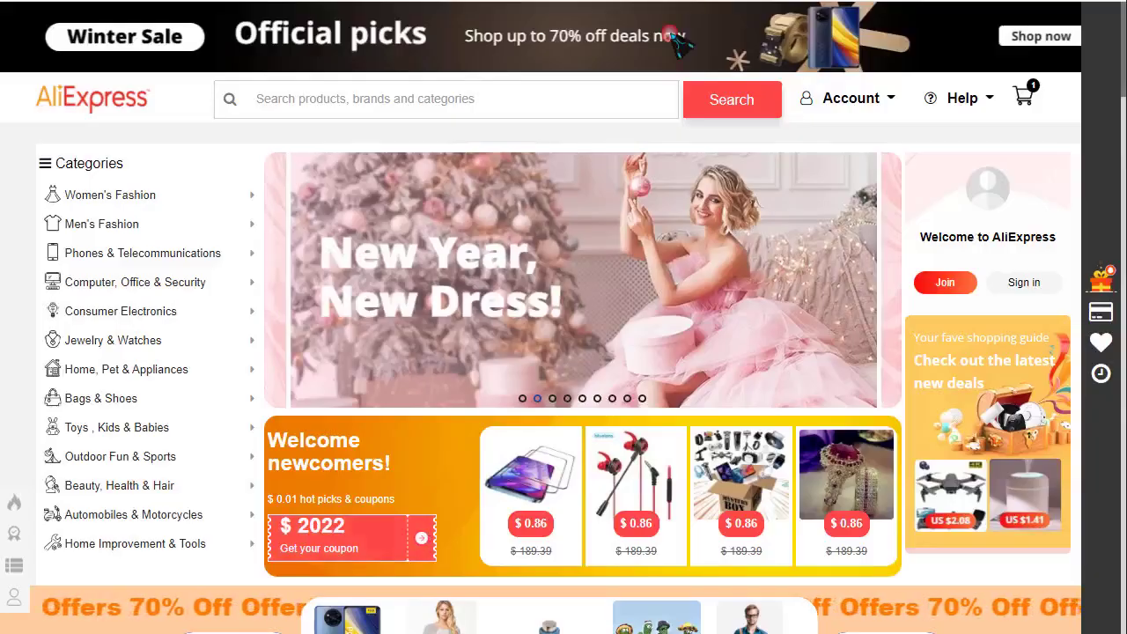
mouse_move(151, 204)
mouse_move(111, 224)
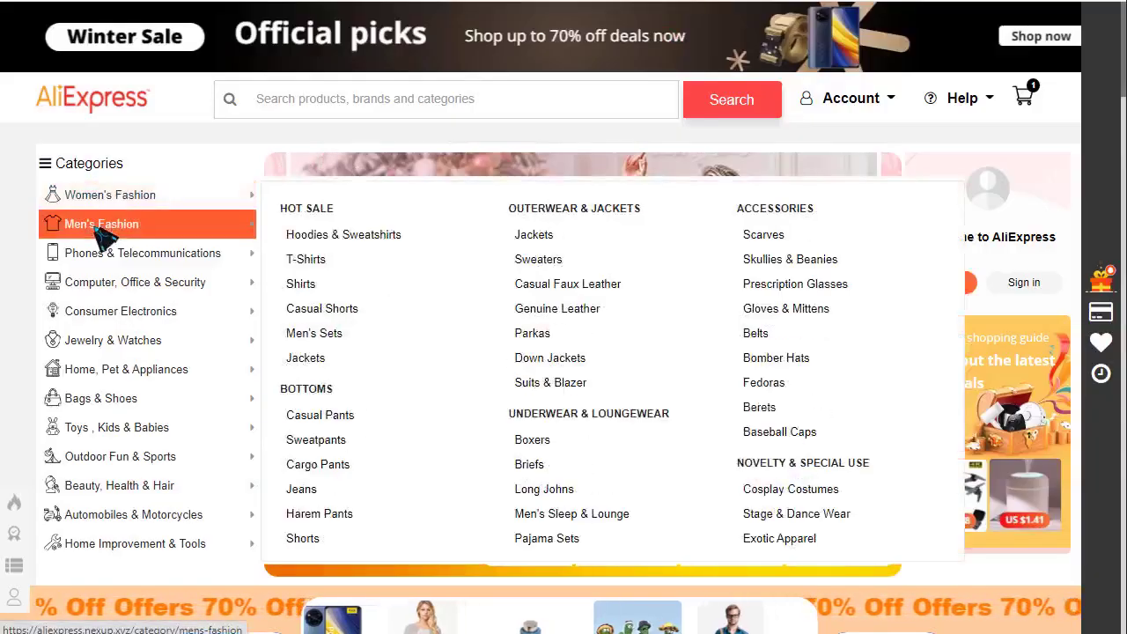
left_click(101, 224)
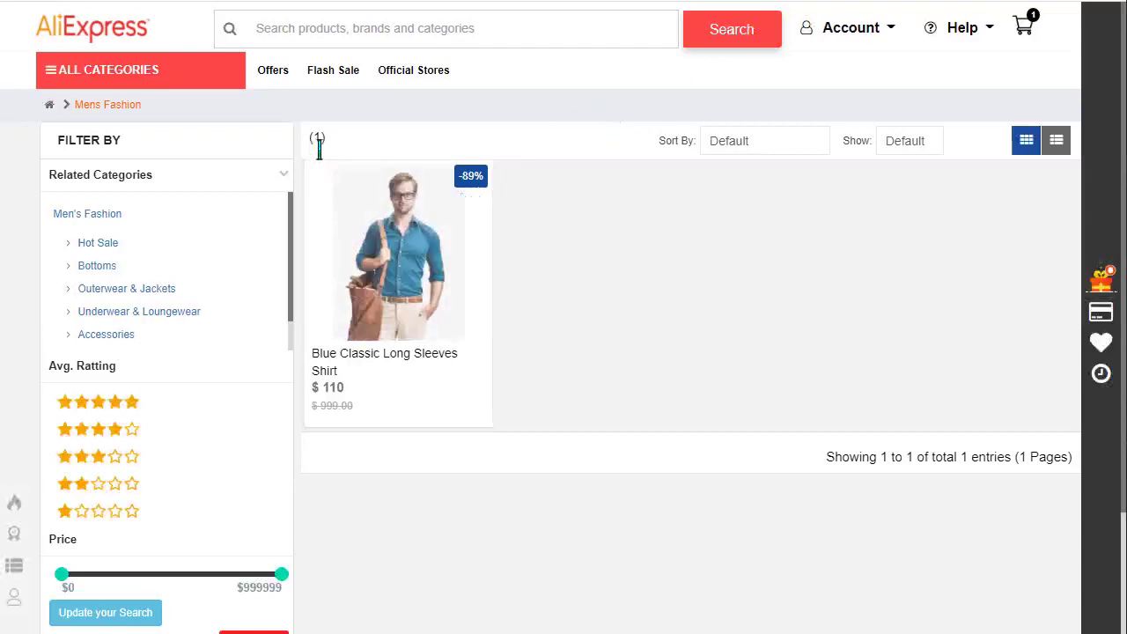
- Clear a stray text selection and open the Women's Fashion category page
left_click_drag(156, 147, 730, 424)
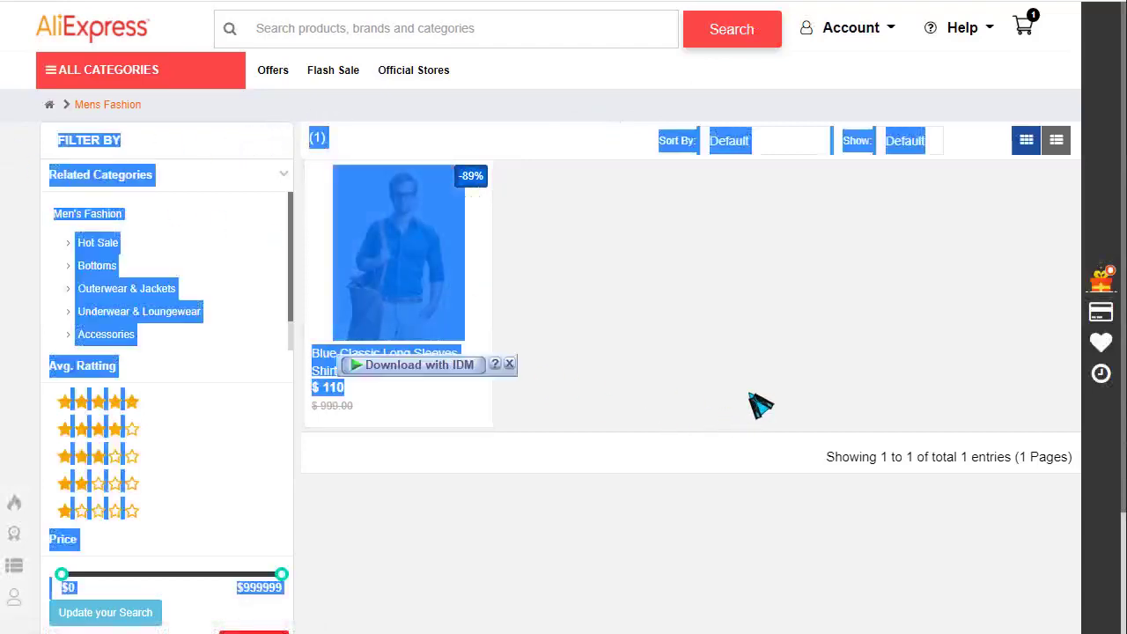
left_click(750, 395)
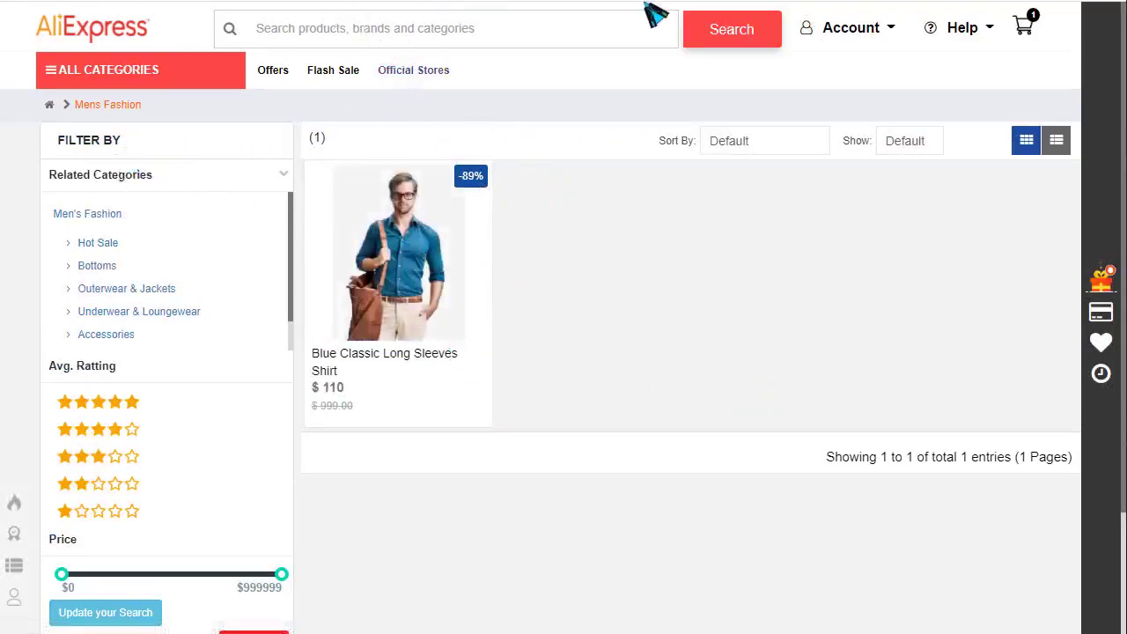
left_click(745, 29)
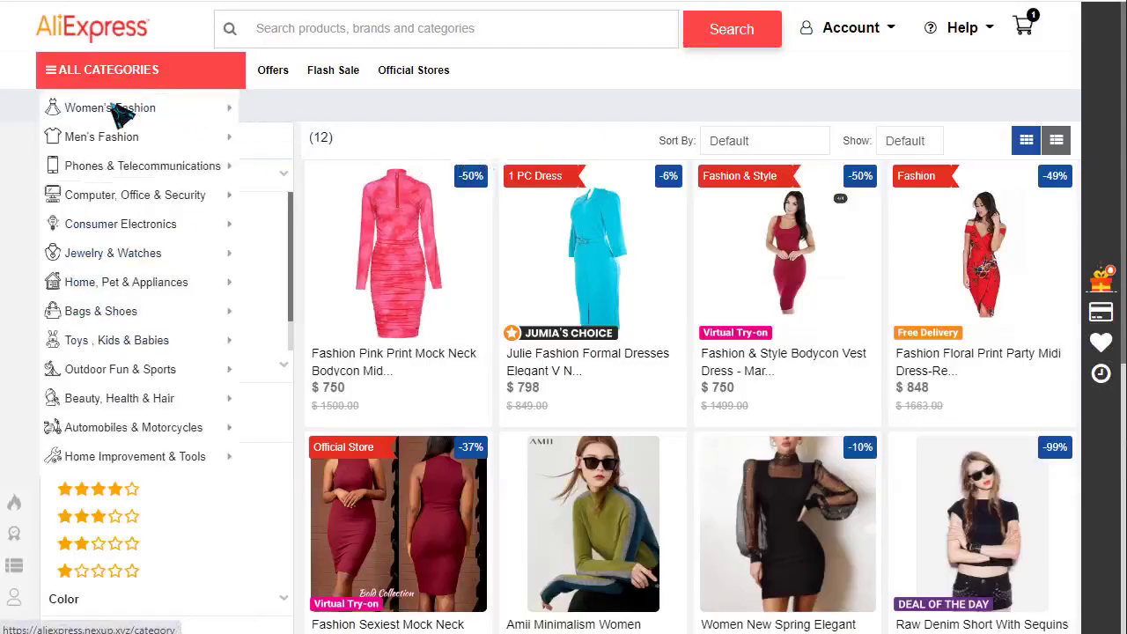
left_click(121, 110)
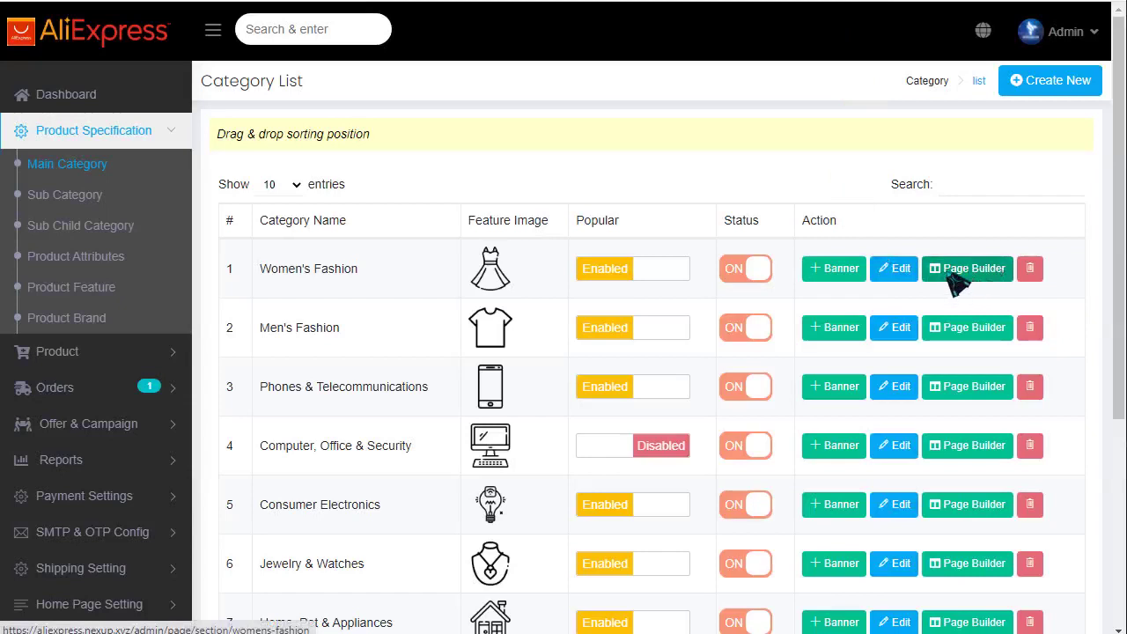
- Add a Women's Fashion page section titled 'Phone', display on, with white #ffffff text colour
left_click(968, 280)
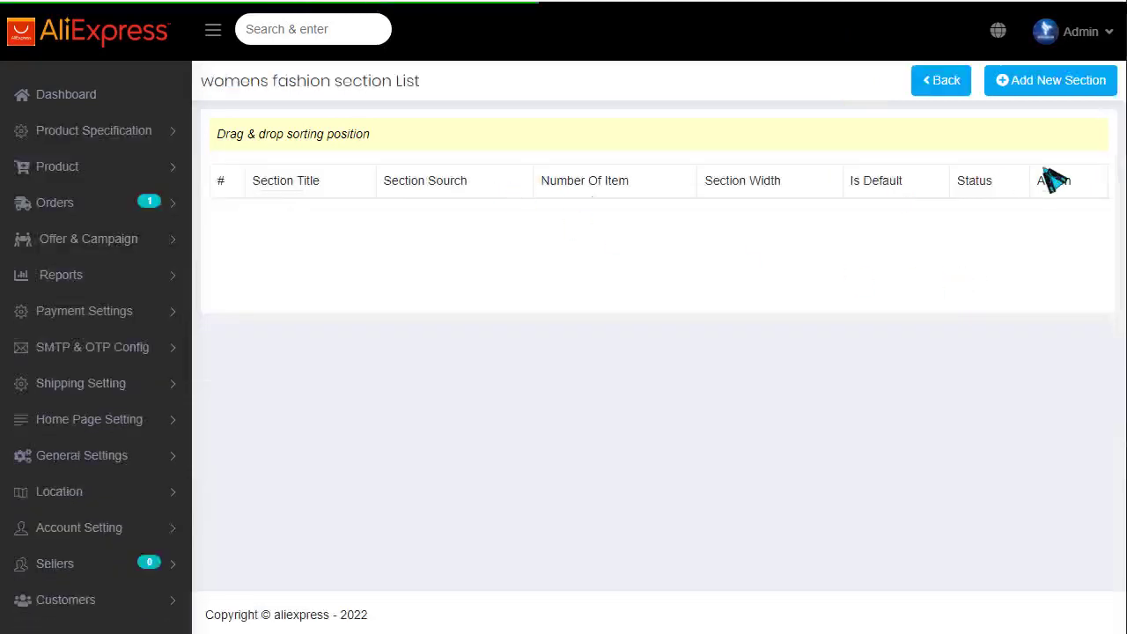
left_click(1053, 85)
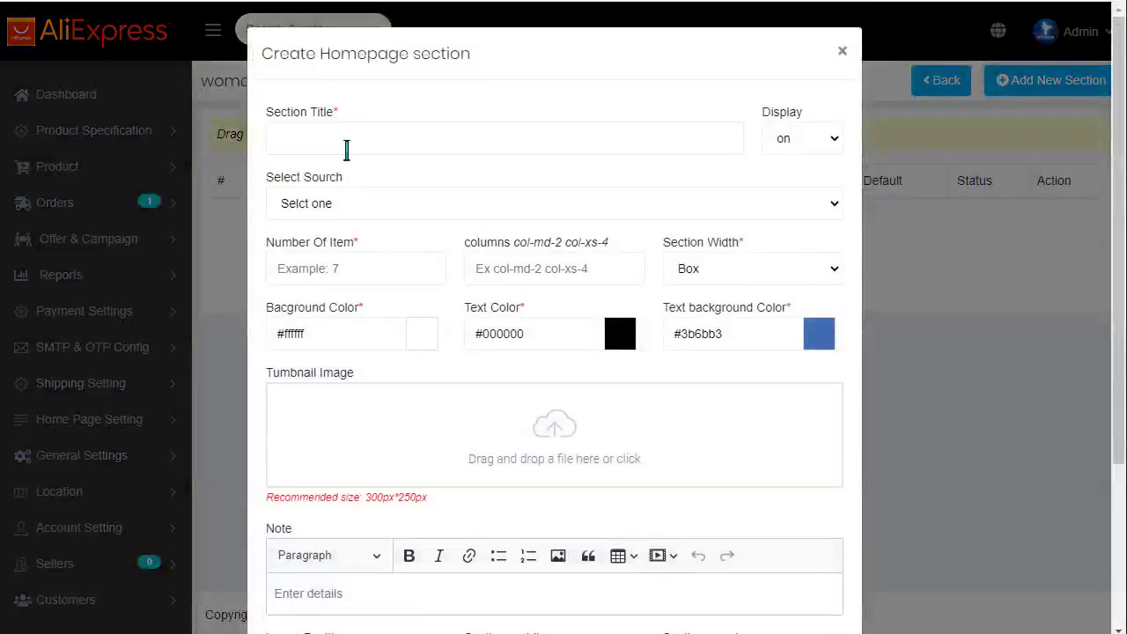
type("p")
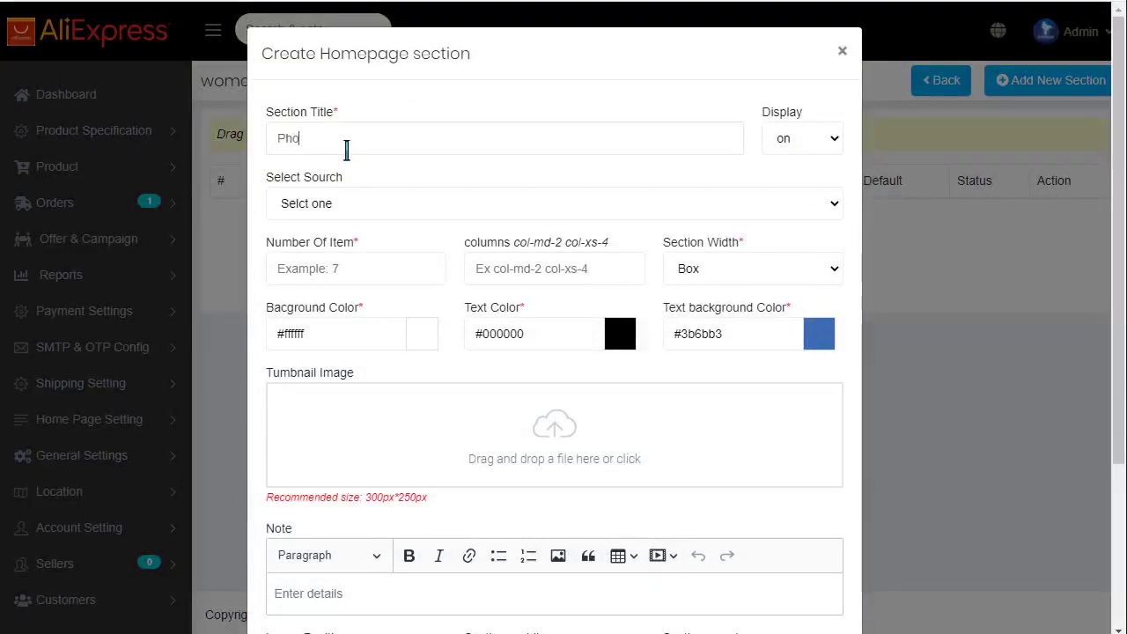
left_click(799, 151)
left_click(792, 159)
scroll(568, 350, "down", 2)
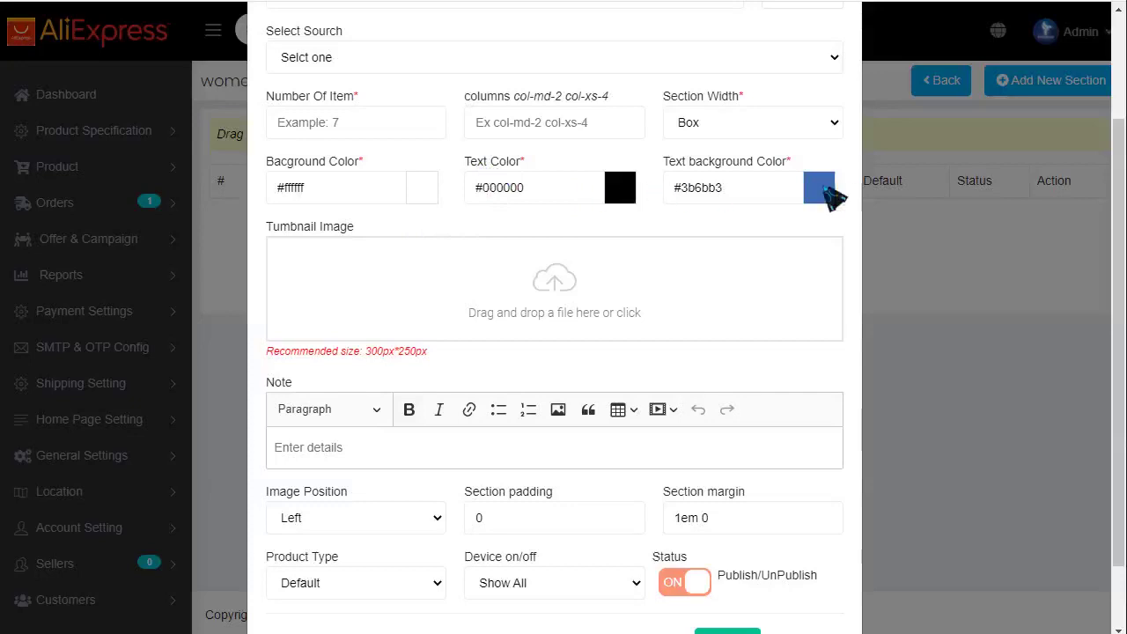
left_click(621, 187)
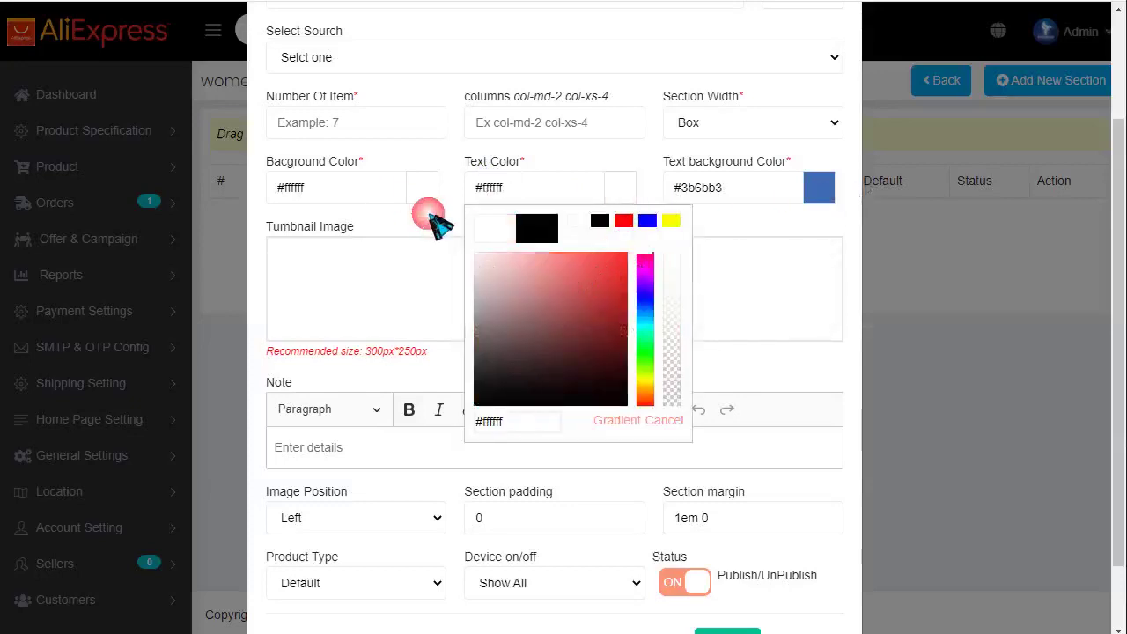